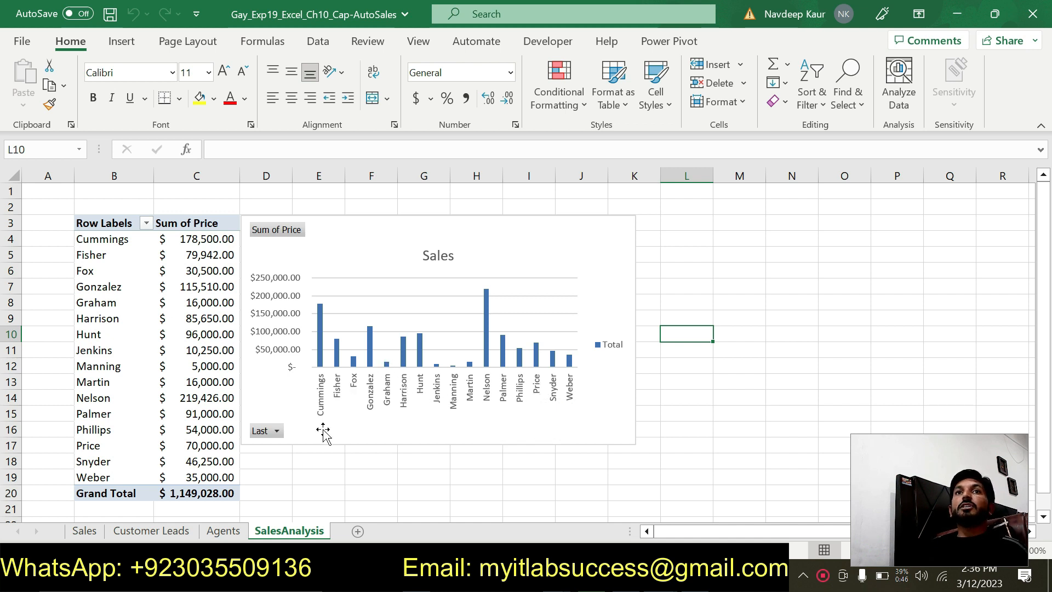
- Review the Agents, Customer Leads, Sales and SalesAnalysis worksheets of the finished auto sales workbook
left_click(224, 531)
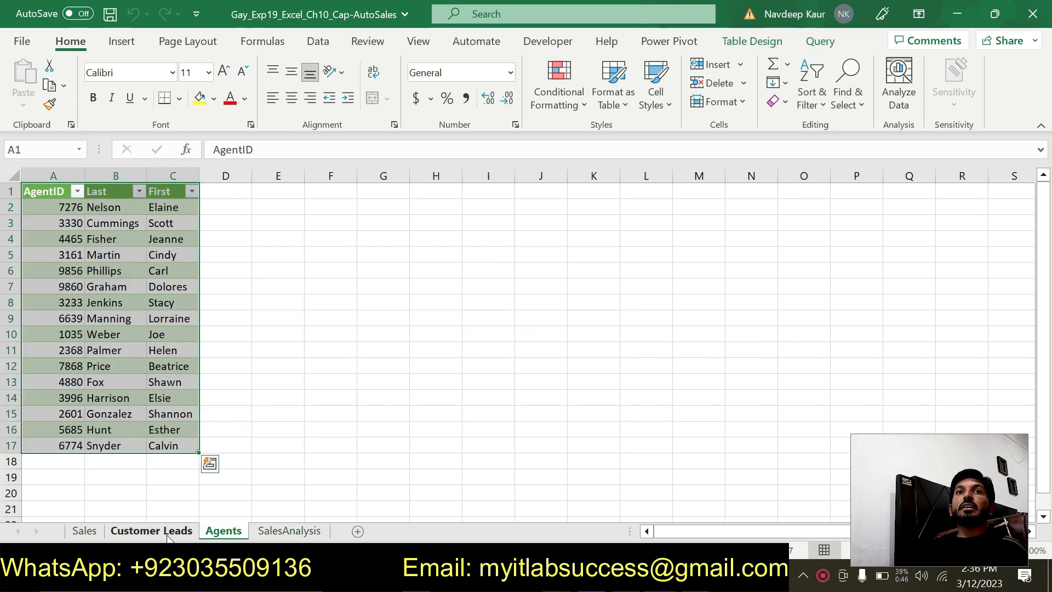
left_click(134, 536)
left_click(100, 533)
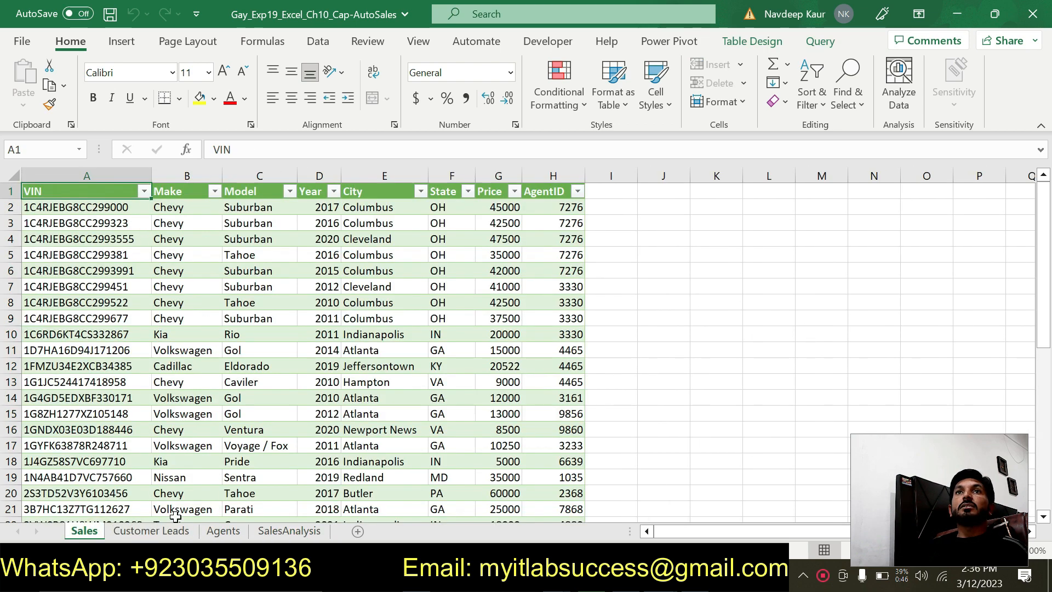
left_click(273, 534)
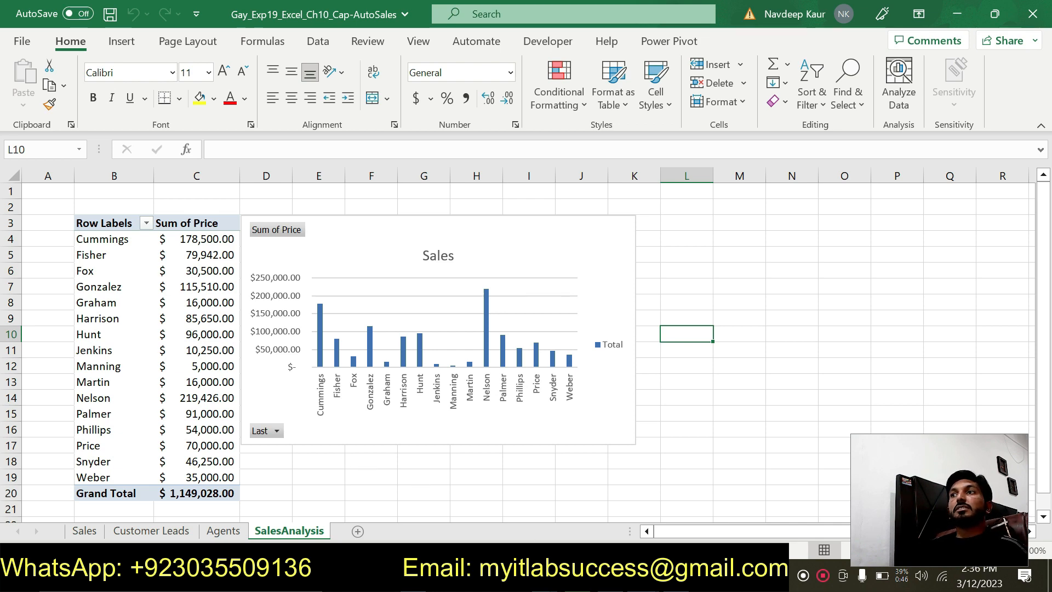
- Switch to the Word instructions and highlight step 2, about importing e10c1Agents.csv, in green
key("alt+Tab")
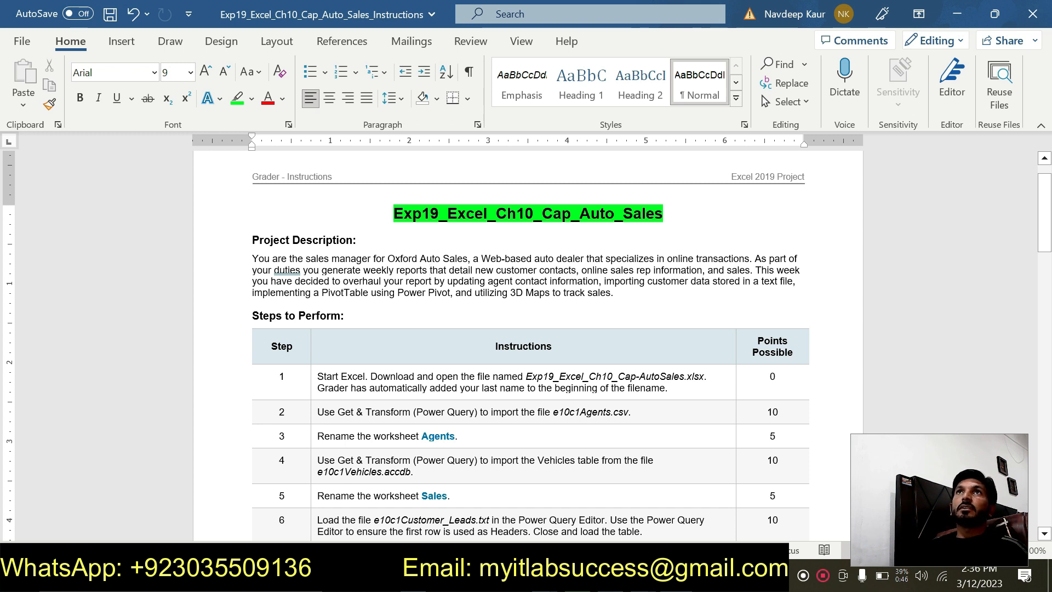
left_click(688, 211)
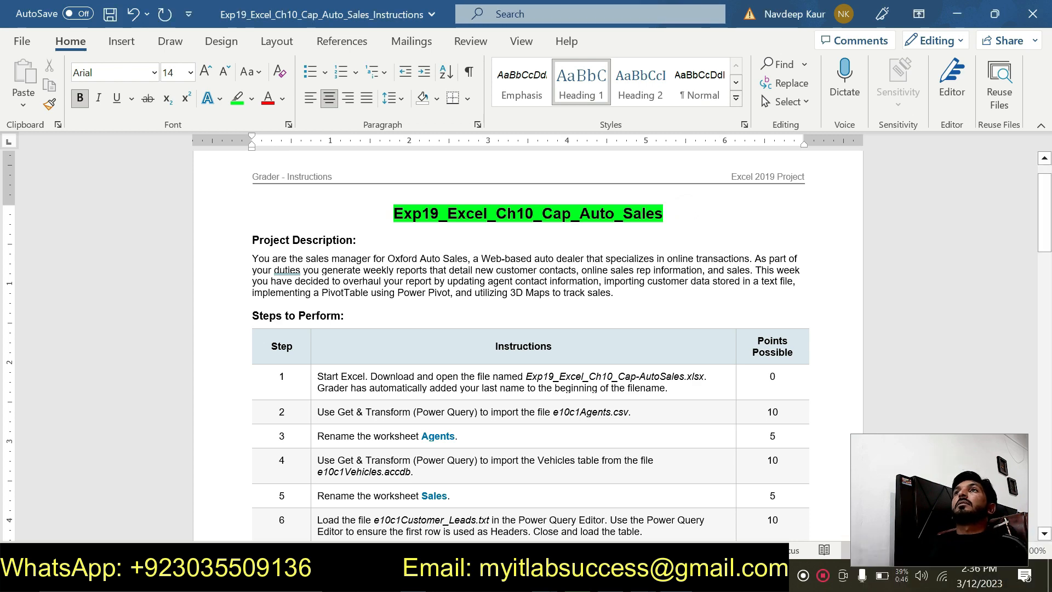
scroll(242, 242, "down", 3)
scroll(245, 275, "up", 2)
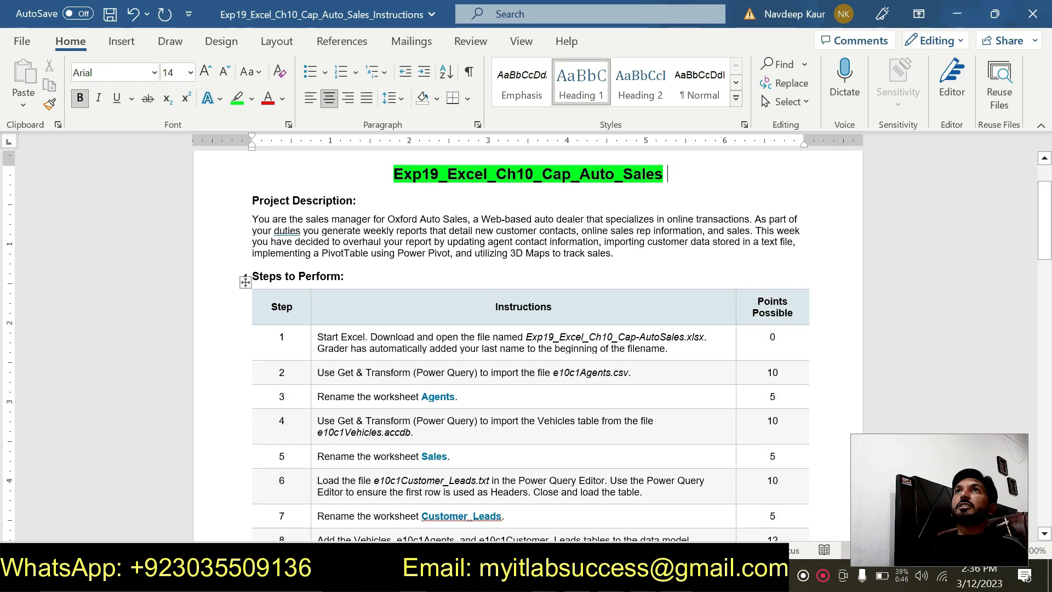
left_click_drag(317, 337, 666, 348)
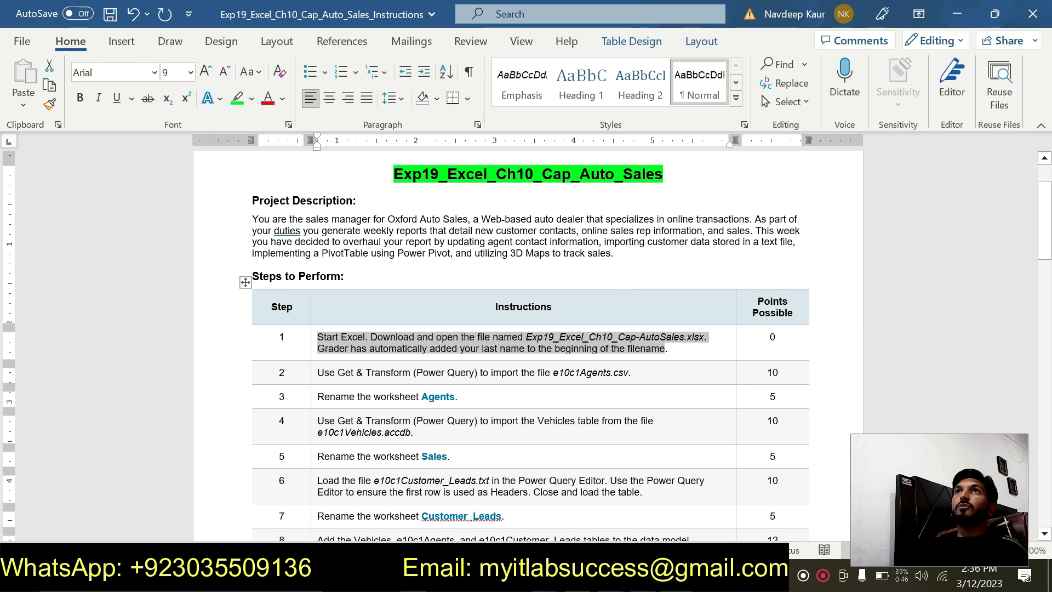
left_click_drag(318, 372, 628, 373)
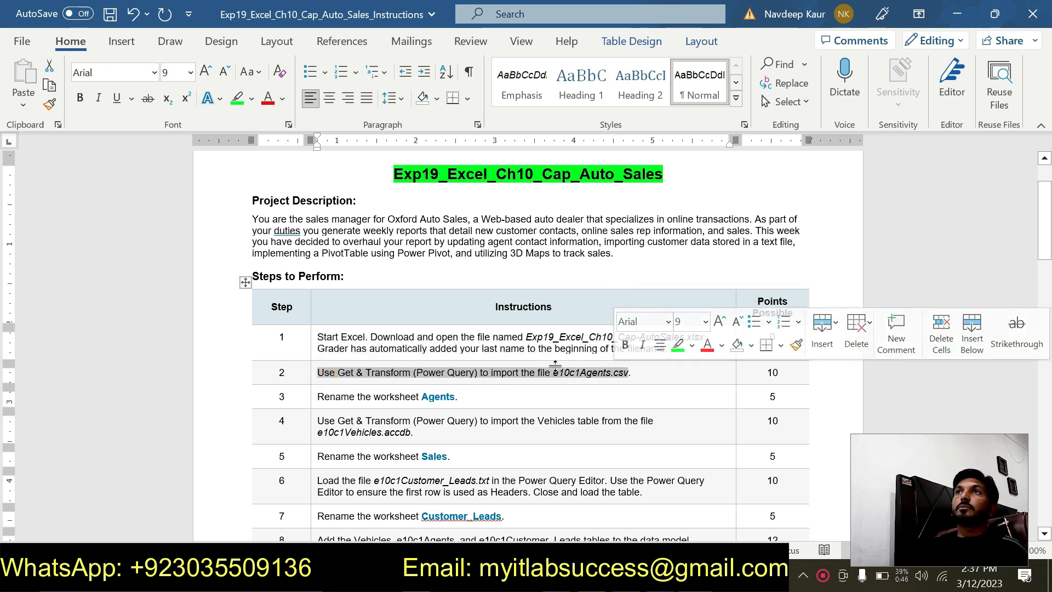
left_click(677, 346)
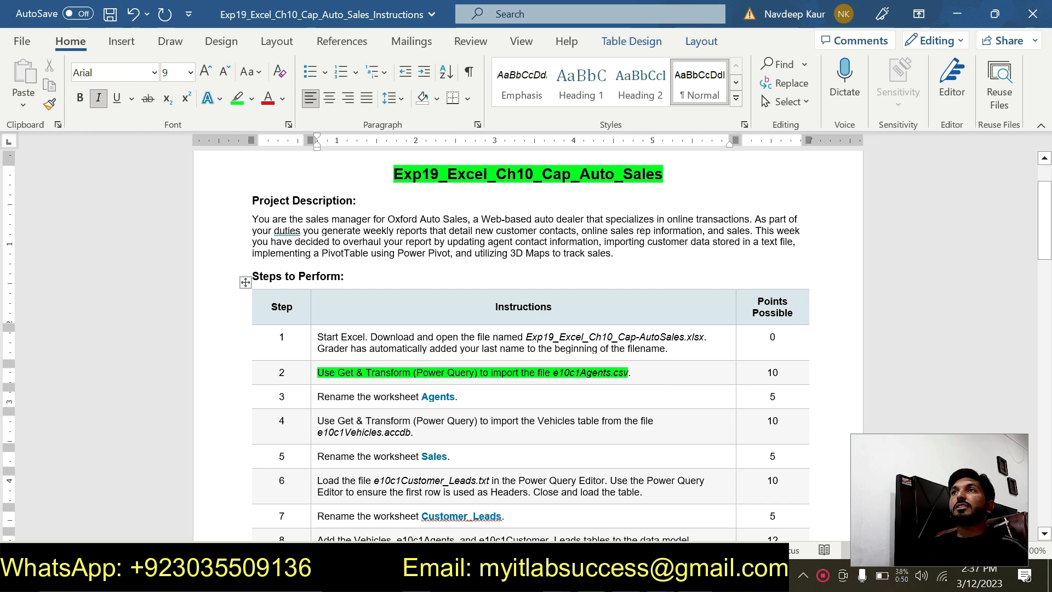
- Switch to the blank Cap-AutoSales workbook in Excel and select e10c1Agents from New folder (3) for a Text/CSV import
key("alt+Tab")
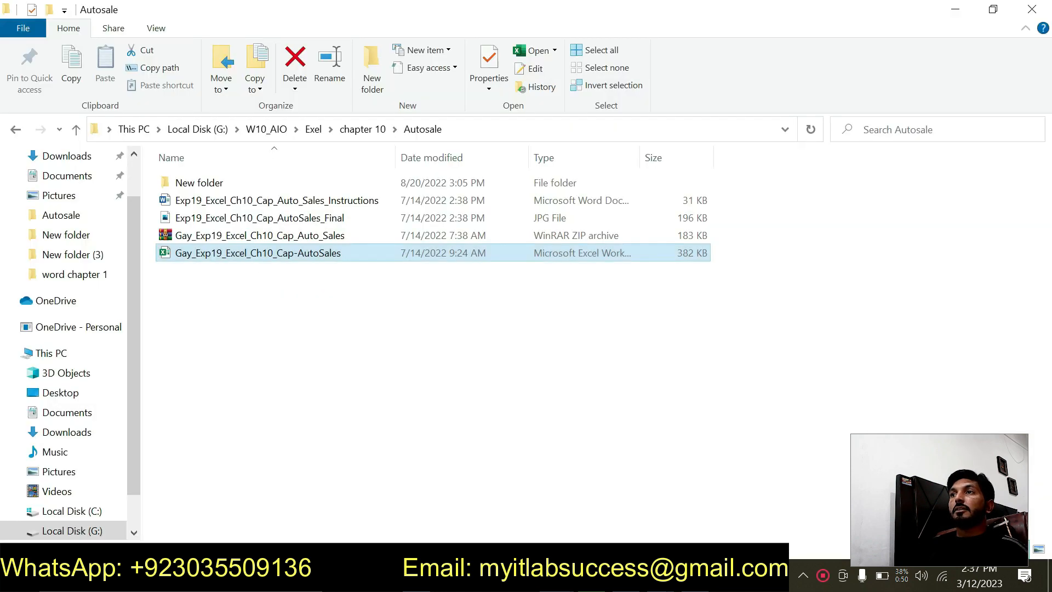
mouse_move(662, 572)
left_click(604, 531)
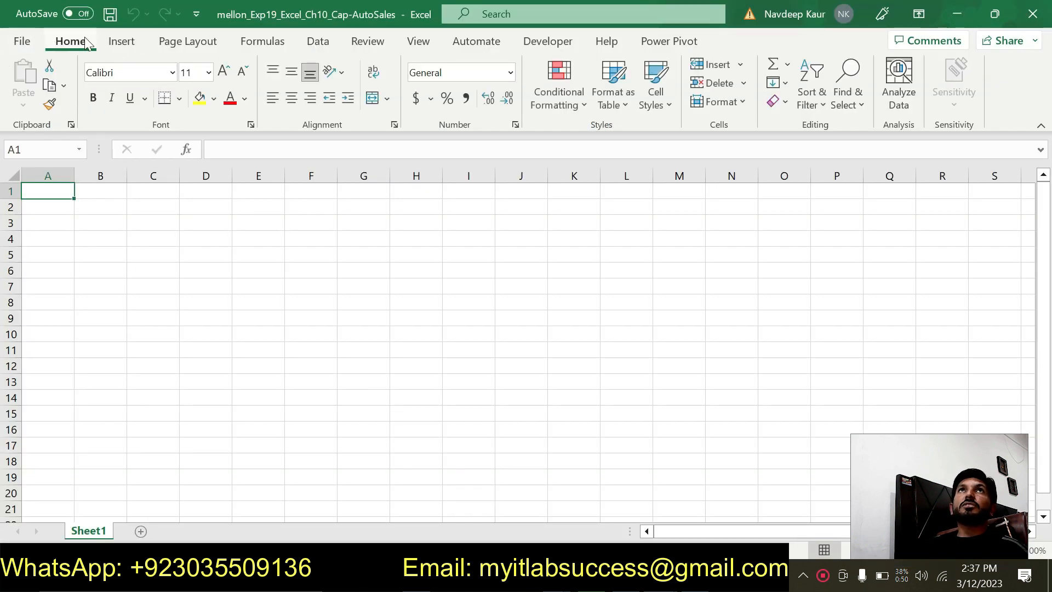
left_click(317, 43)
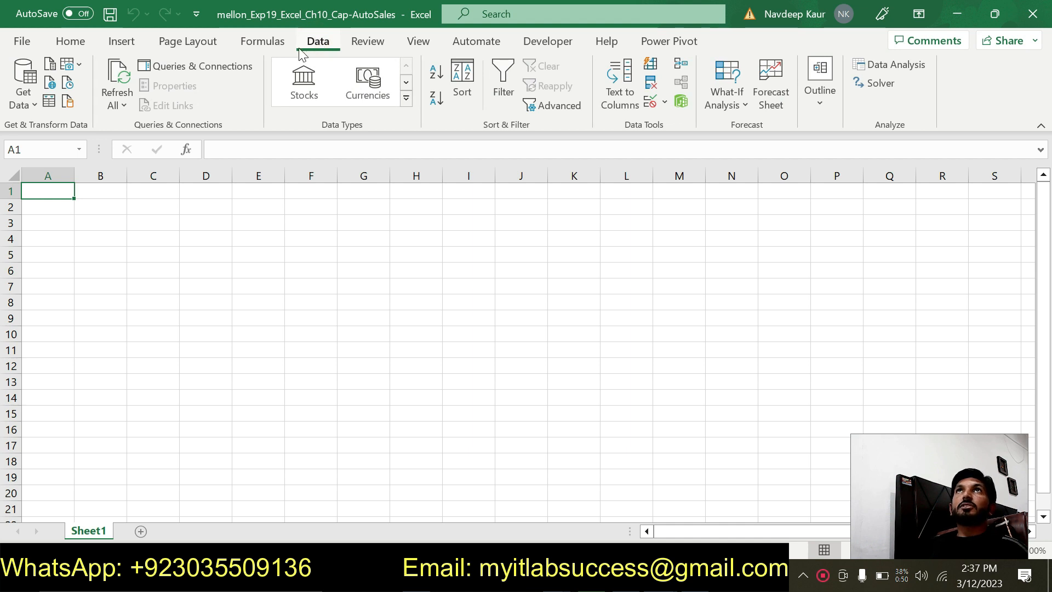
left_click(34, 105)
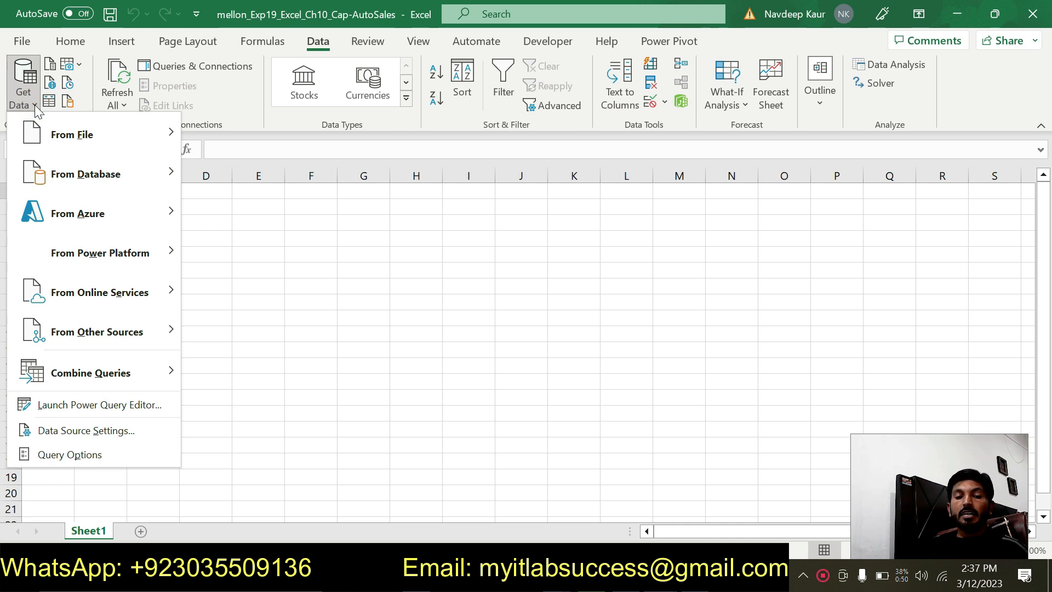
mouse_move(61, 136)
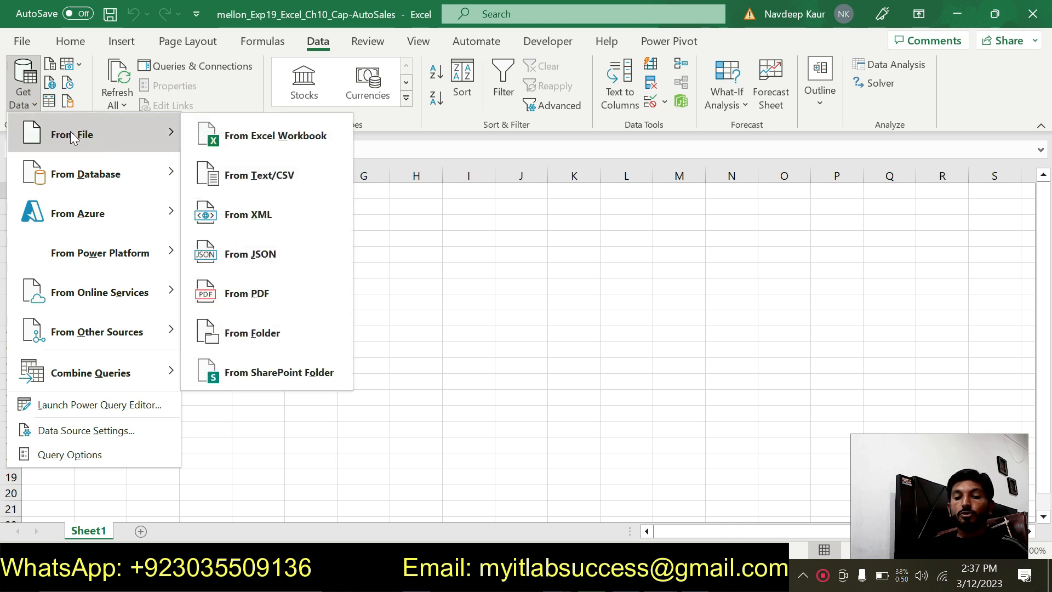
left_click(252, 176)
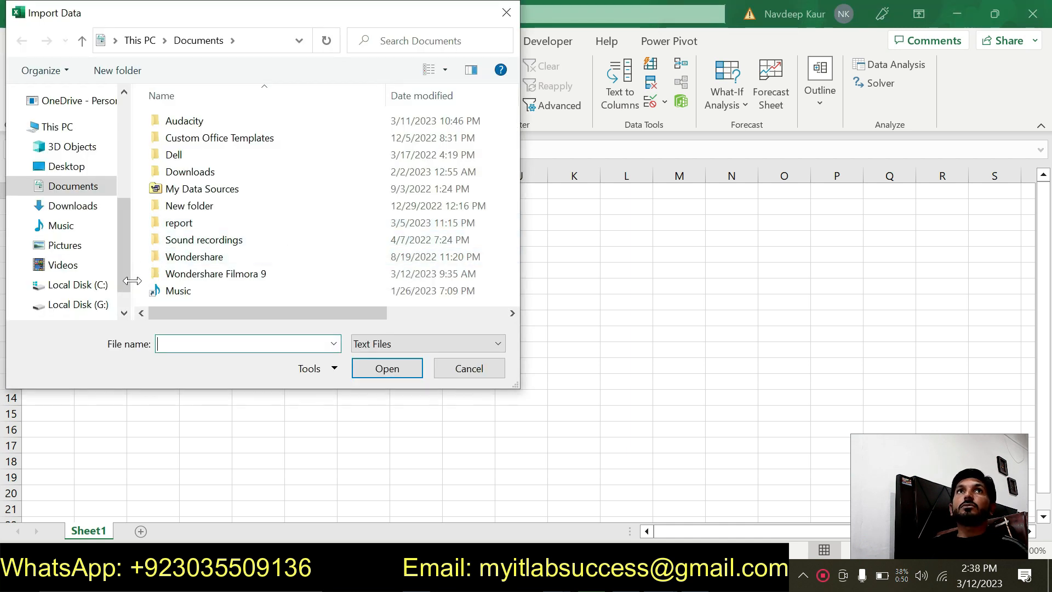
scroll(107, 178, "up", 2)
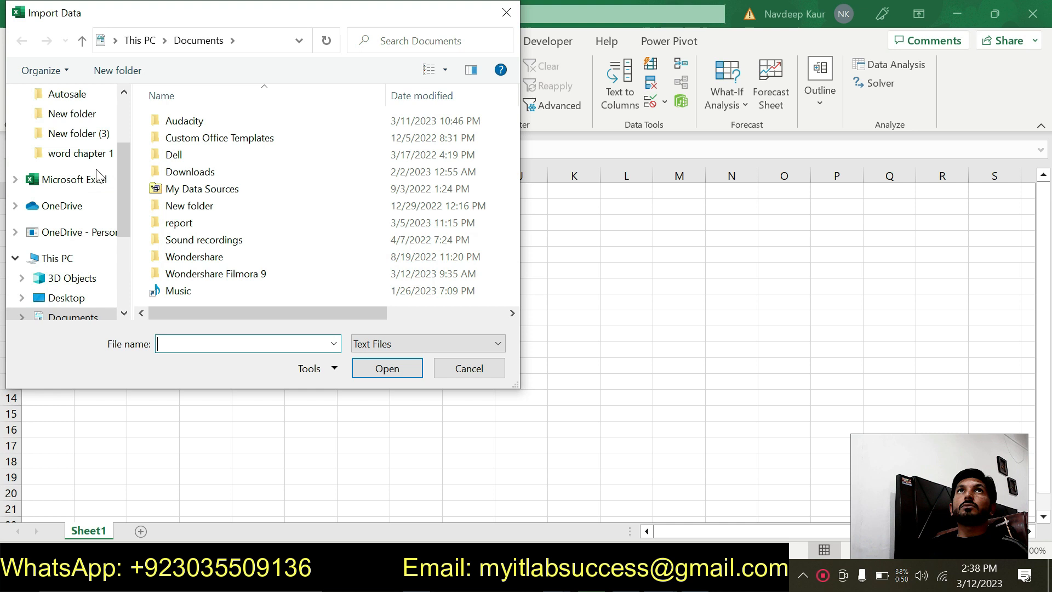
left_click(101, 134)
left_click(228, 120)
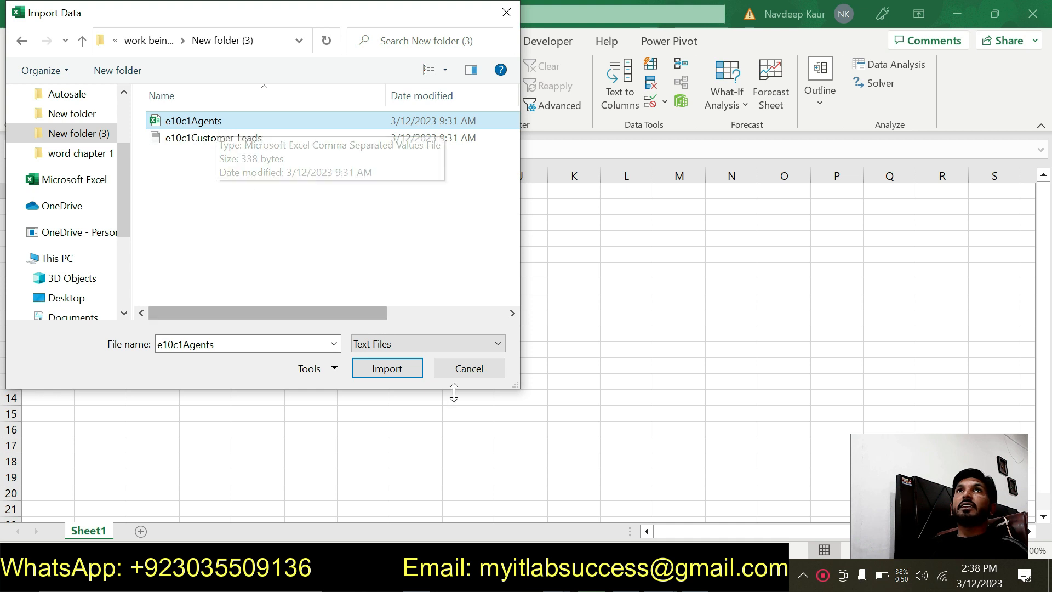
- Check the file name against step 2 of the Word instructions, and load e10c1Agents.csv into the Cap-AutoSales workbook in Excel
left_click(662, 574)
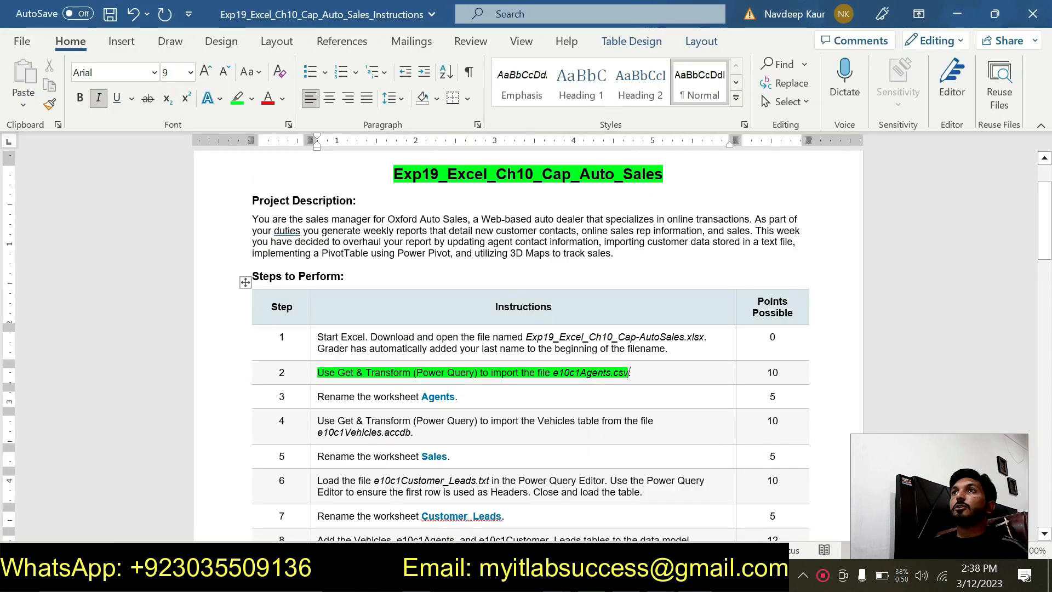
left_click_drag(551, 376, 620, 377)
left_click(638, 574)
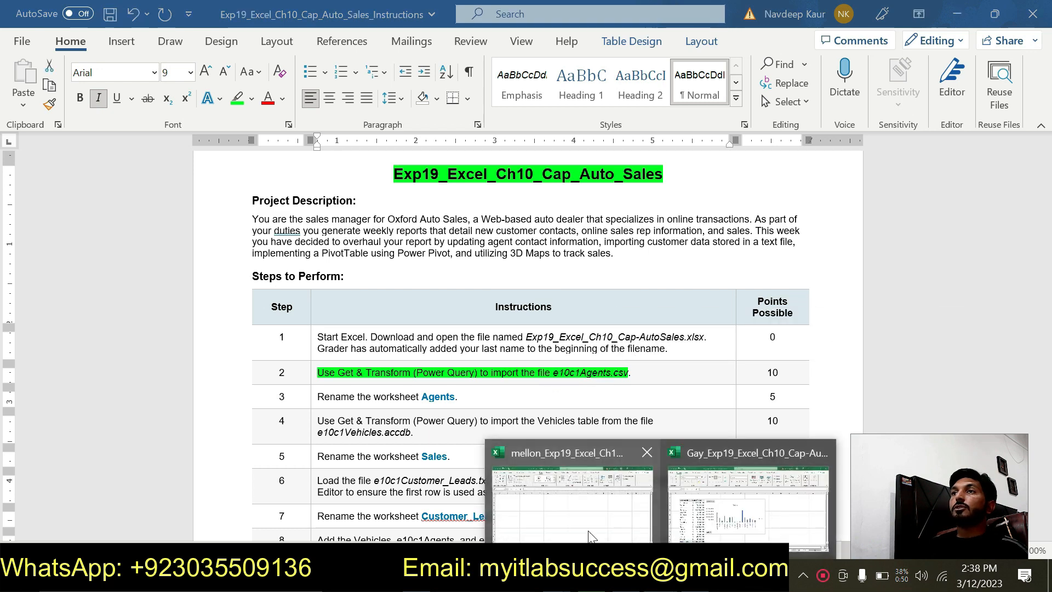
left_click(570, 494)
left_click(370, 373)
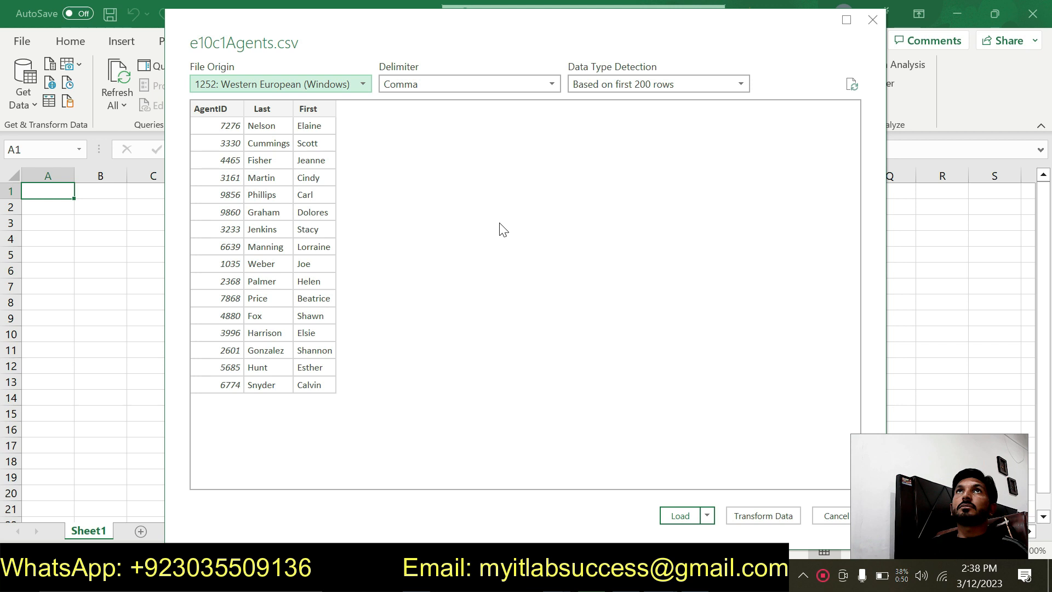
left_click(680, 514)
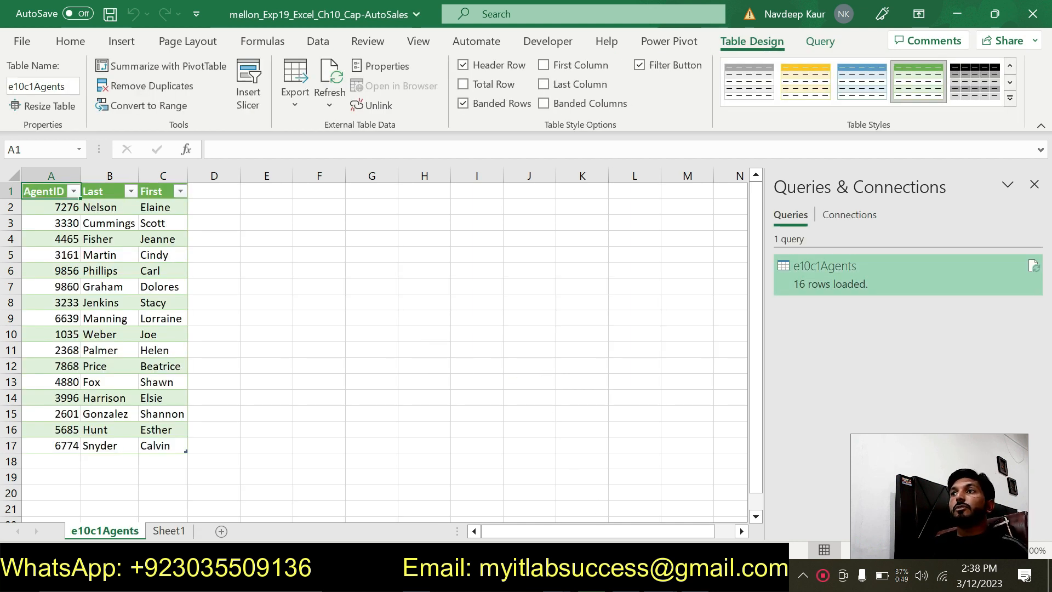
- In the Word instructions, remove the highlight from step 2 and highlight the step 3 rename instruction in green
key("alt+Tab")
left_click_drag(318, 373, 633, 373)
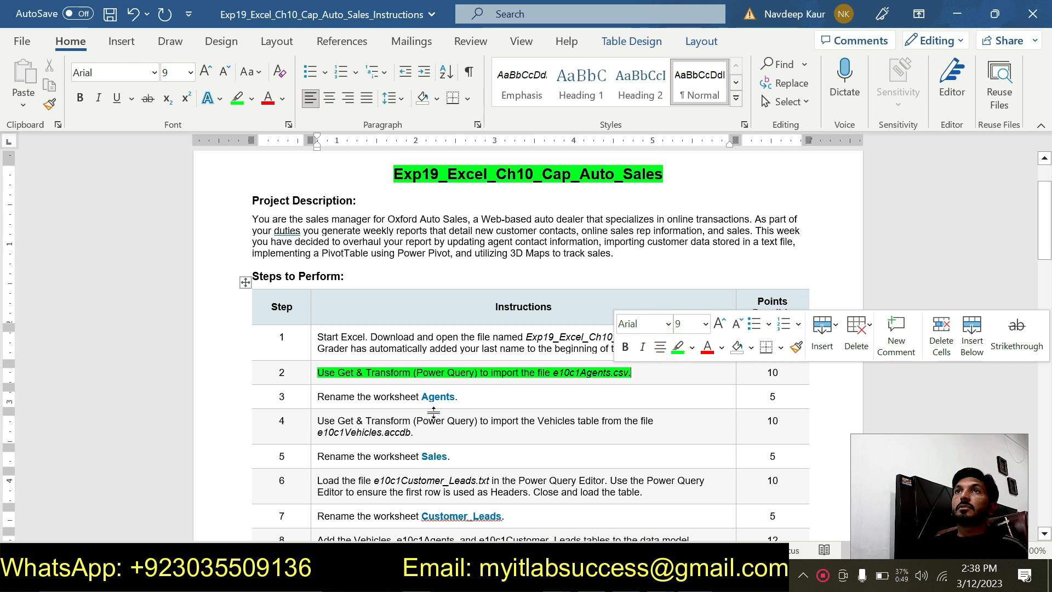
left_click_drag(318, 372, 673, 381)
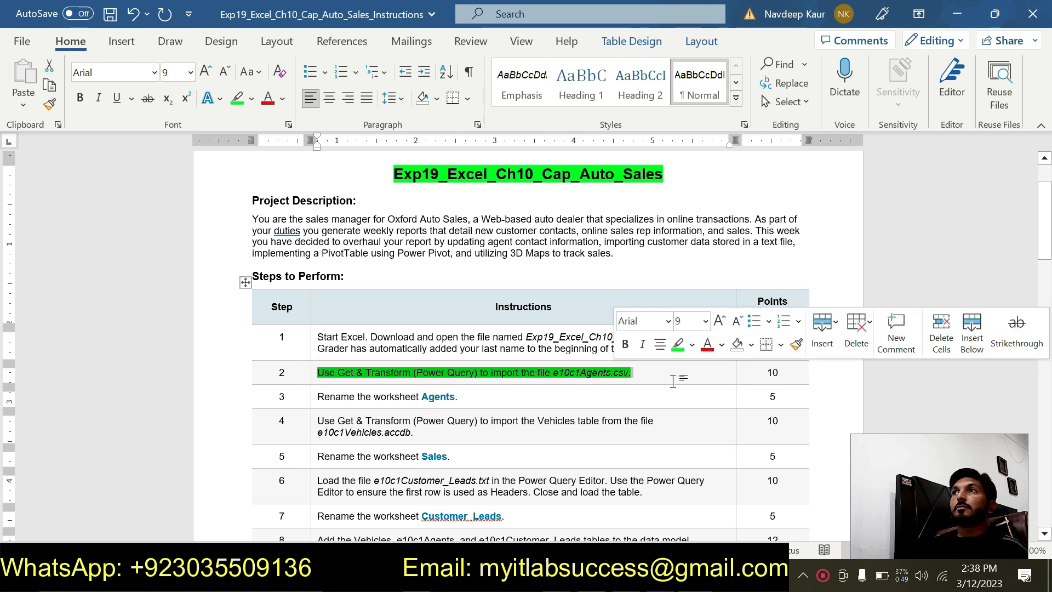
left_click(679, 343)
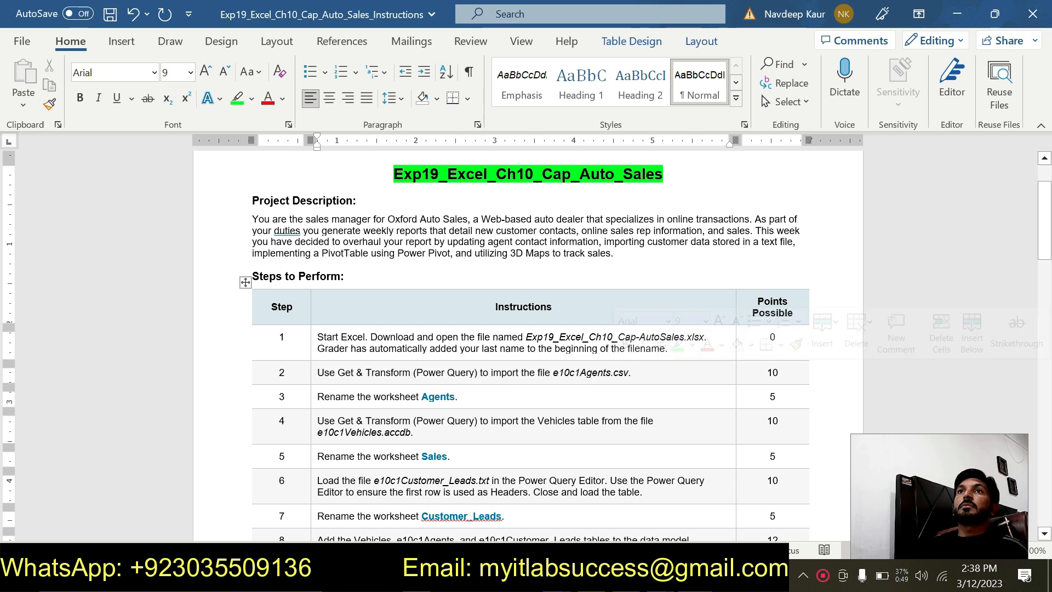
left_click_drag(418, 397, 456, 397)
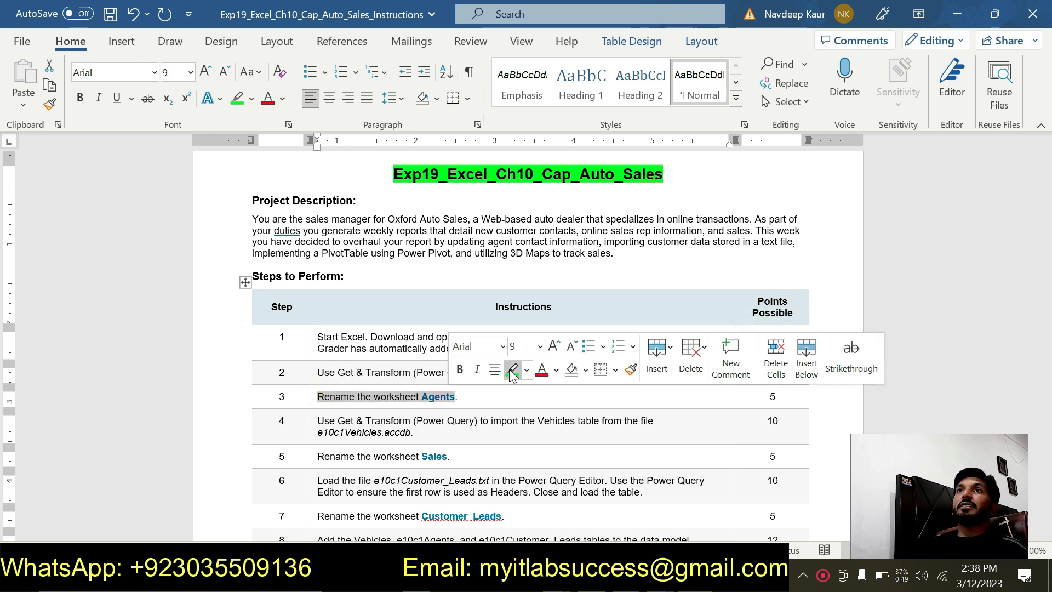
left_click(512, 370)
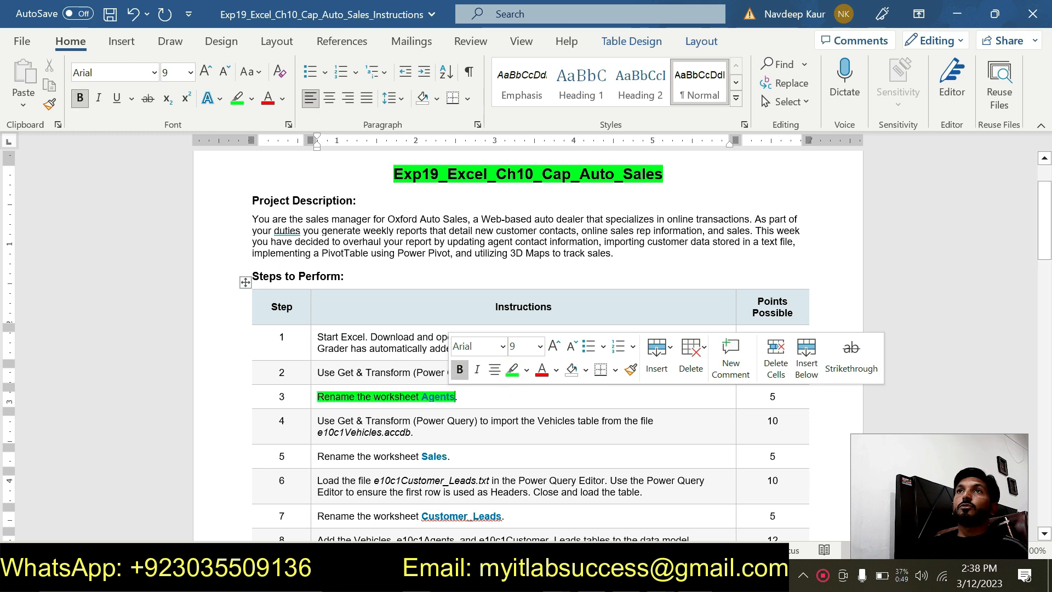
- Copy the word Agents from step 3 and rename the e10c1Agents worksheet in the Excel workbook to Agents
left_click_drag(418, 398, 454, 398)
left_click(446, 399)
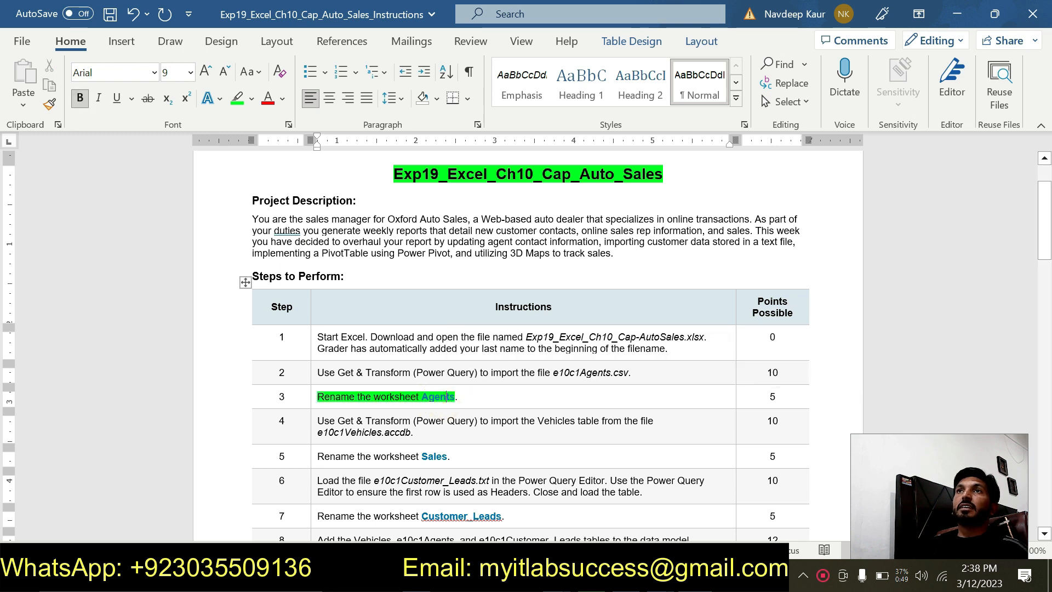
double_click(446, 396)
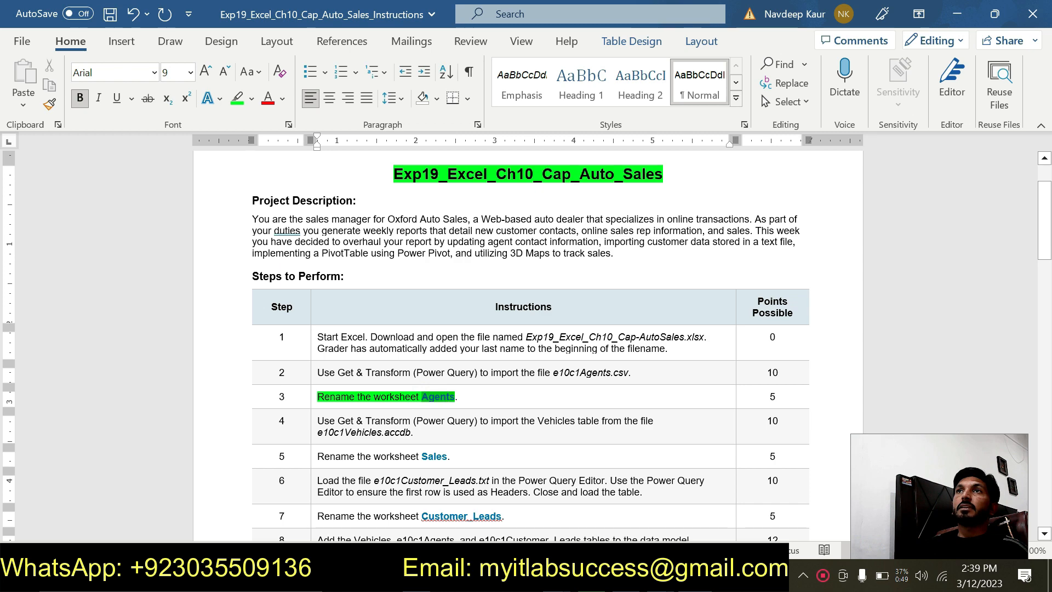
right_click(456, 405)
key("ctrl+c")
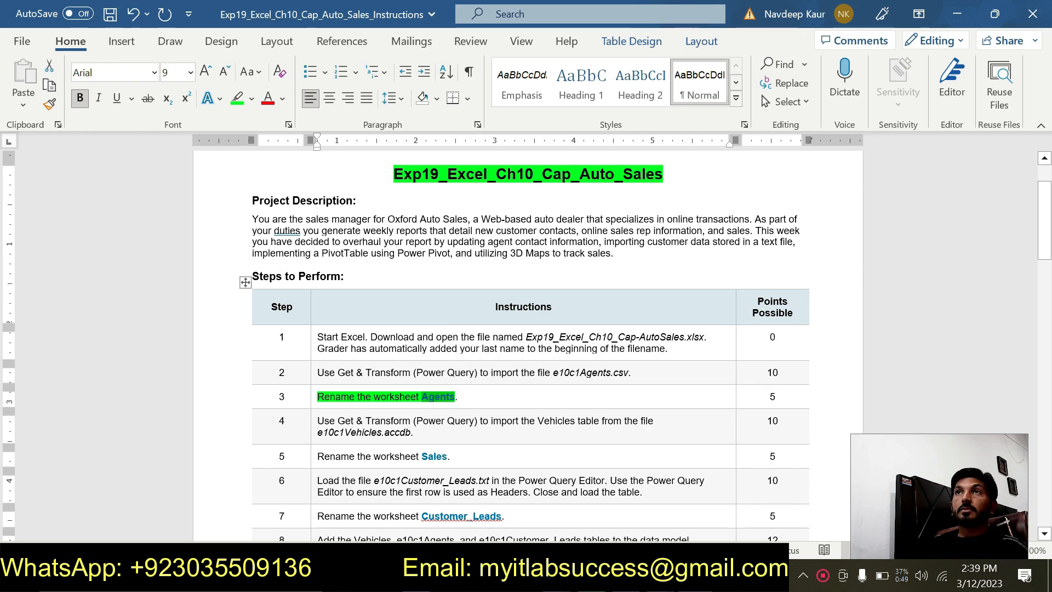
left_click(661, 576)
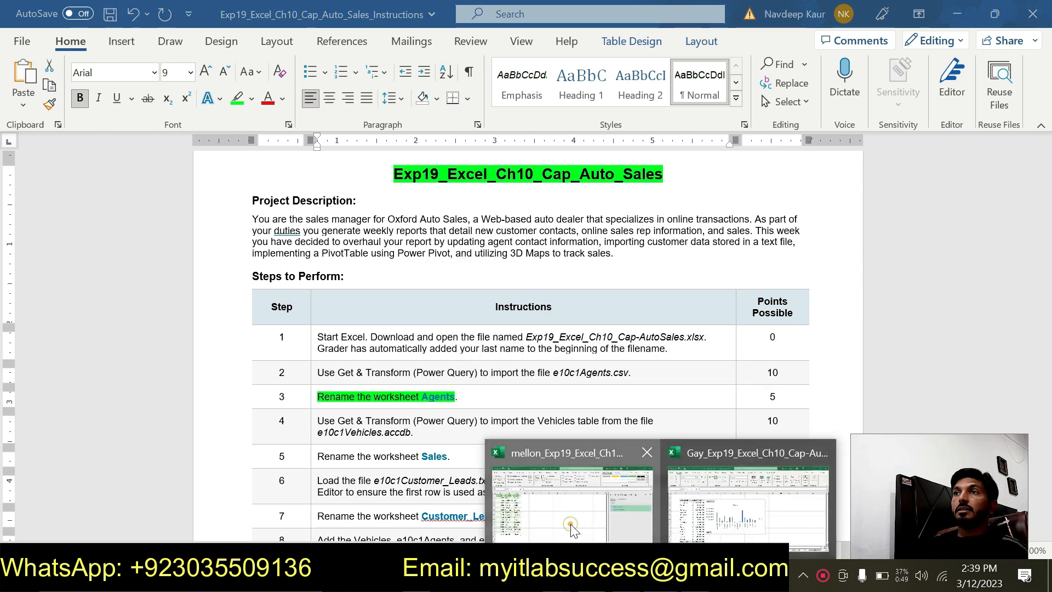
left_click(569, 524)
left_click(157, 531, "ctrl")
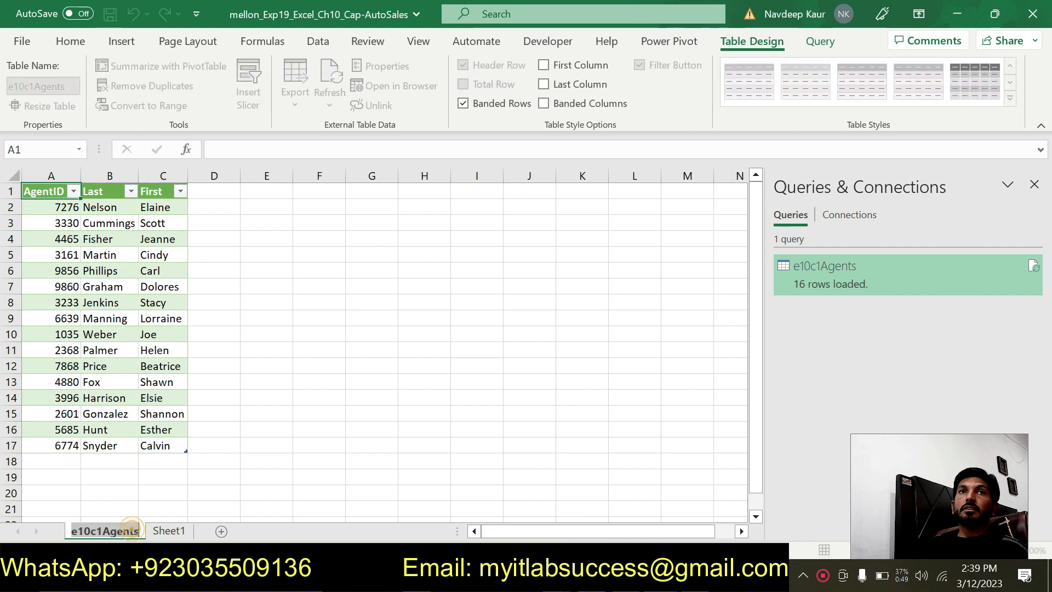
key("ctrl+v")
key("Return")
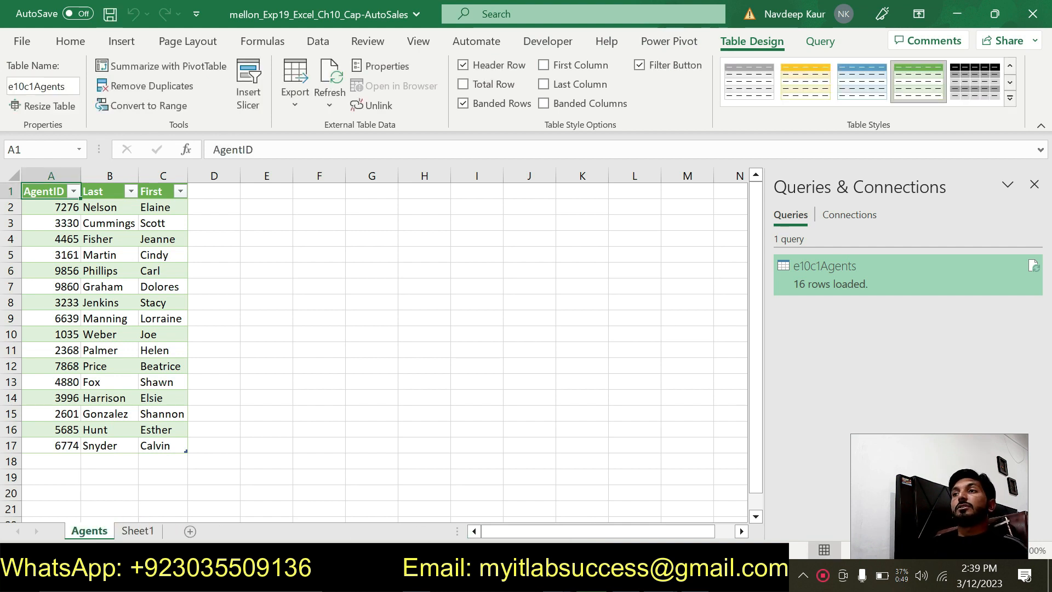
- Switch to the Word instructions, remove the green highlight from the step 3 text, and highlight the step 4 Vehicles import instruction in green
key("alt+Tab")
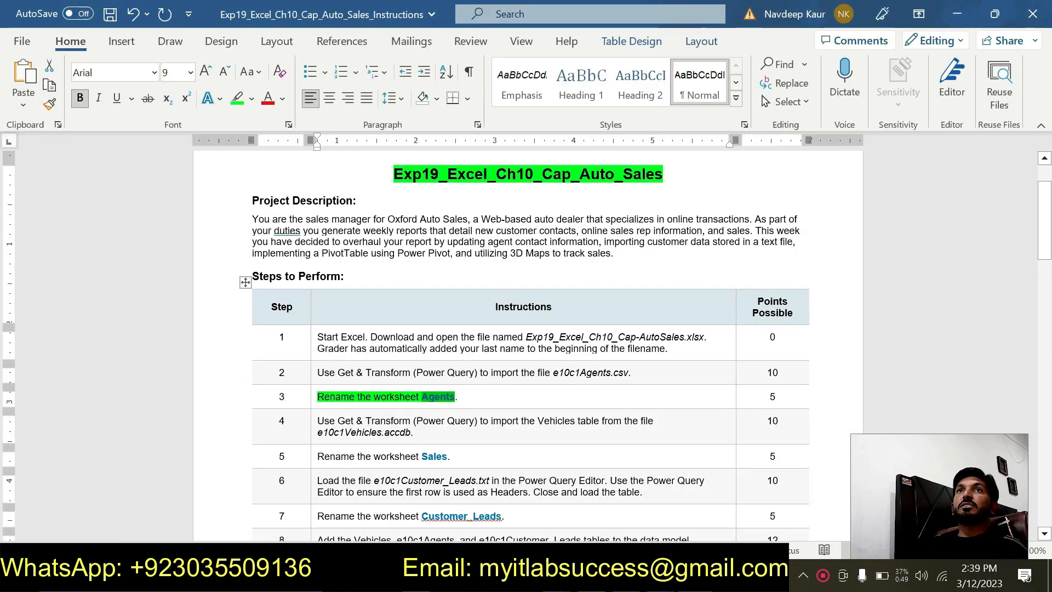
left_click_drag(317, 397, 455, 397)
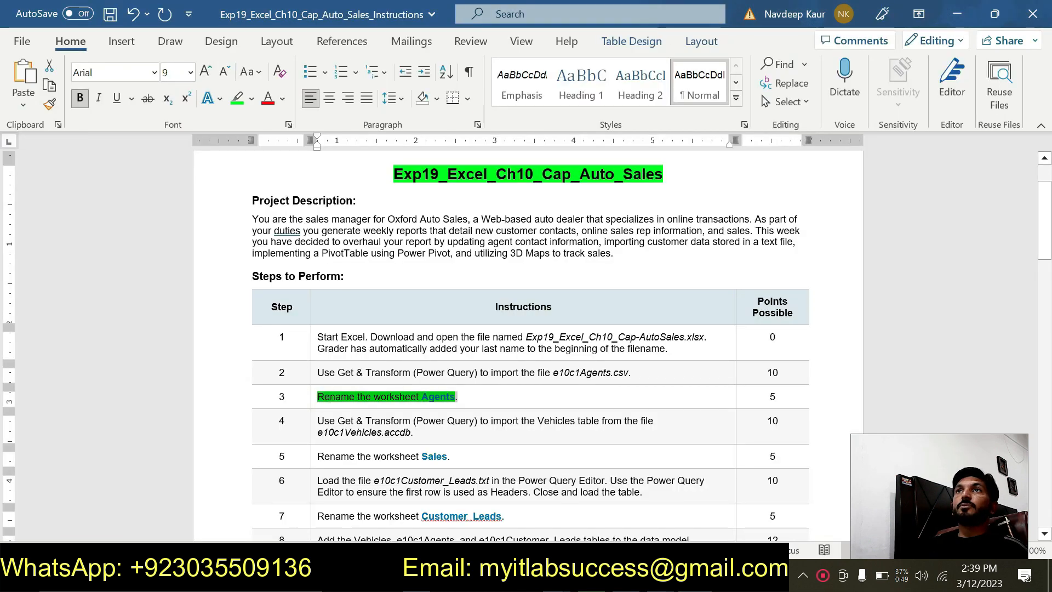
left_click(521, 373)
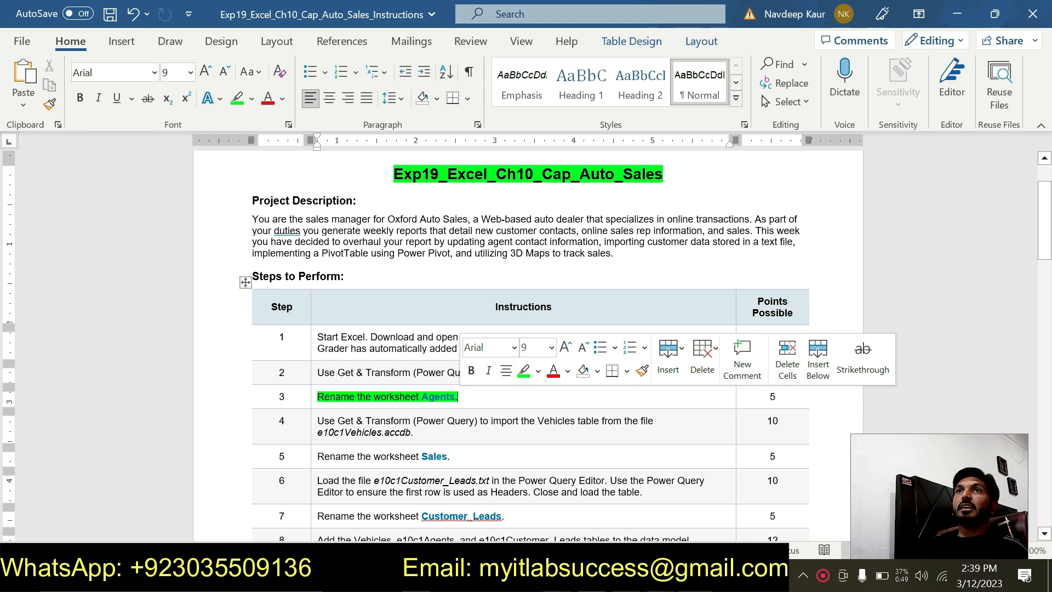
left_click(521, 371)
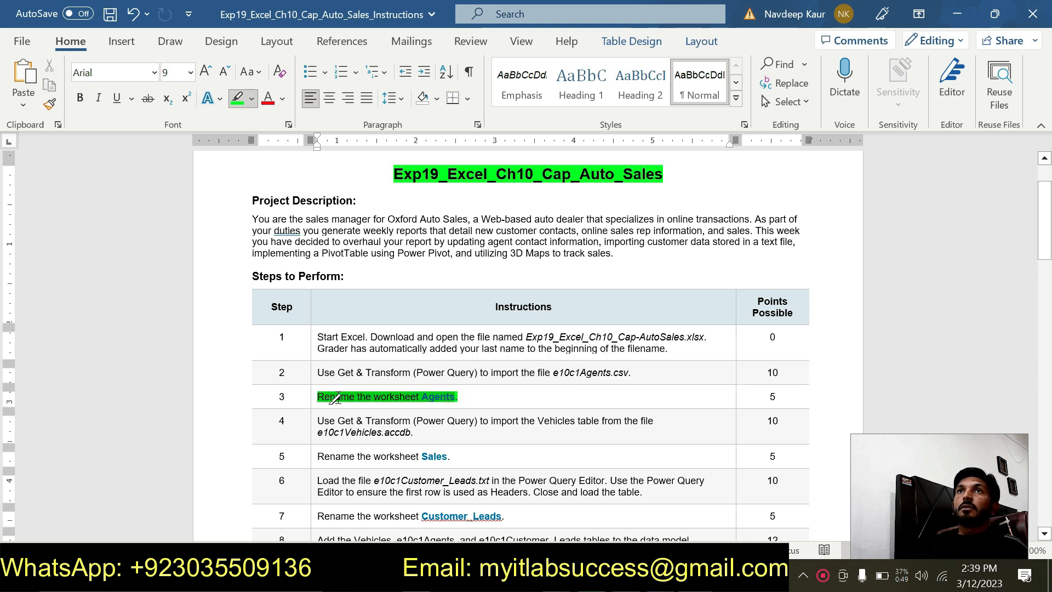
left_click_drag(330, 407, 455, 398)
mouse_move(418, 434)
left_mouse_down()
mouse_move(330, 432)
mouse_move(318, 420)
left_mouse_up()
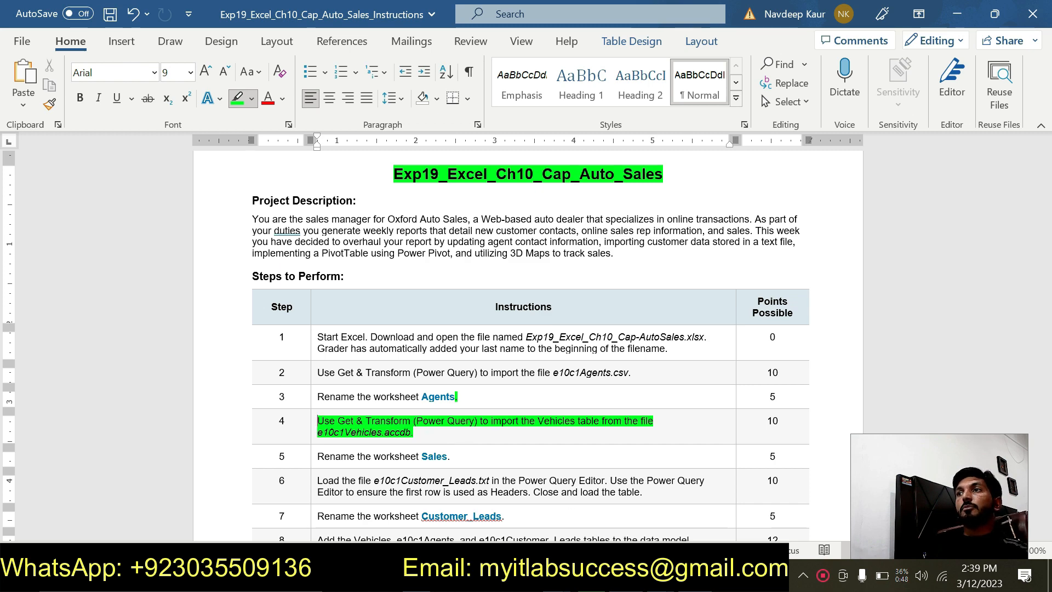
- Switch to the Cap-AutoSales workbook in Excel and load the Vehicles table from the Access database e10c1Vehicles.accdb with Get & Transform
left_click(589, 532)
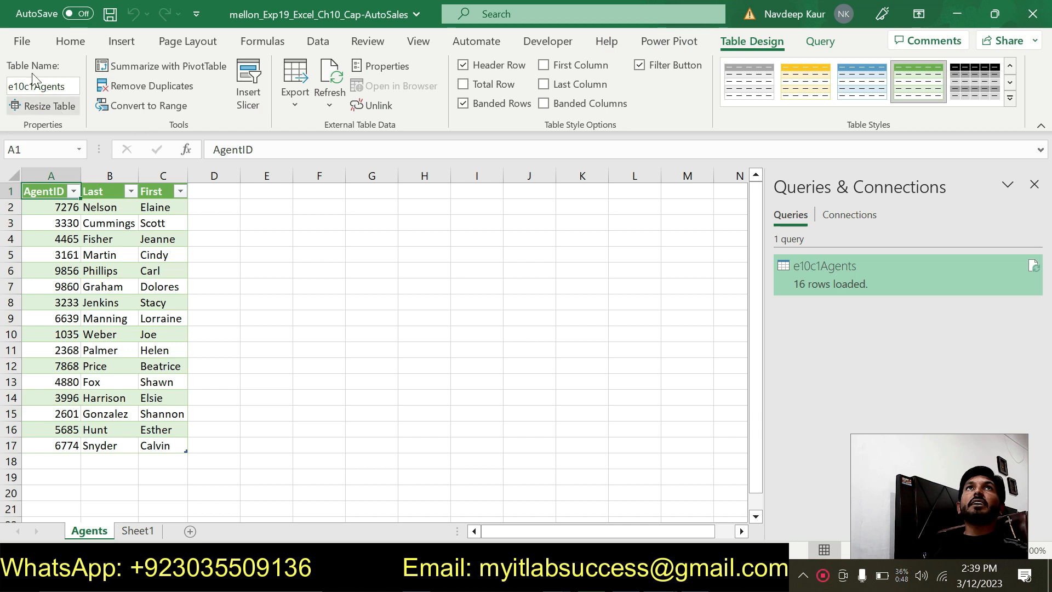
left_click(315, 40)
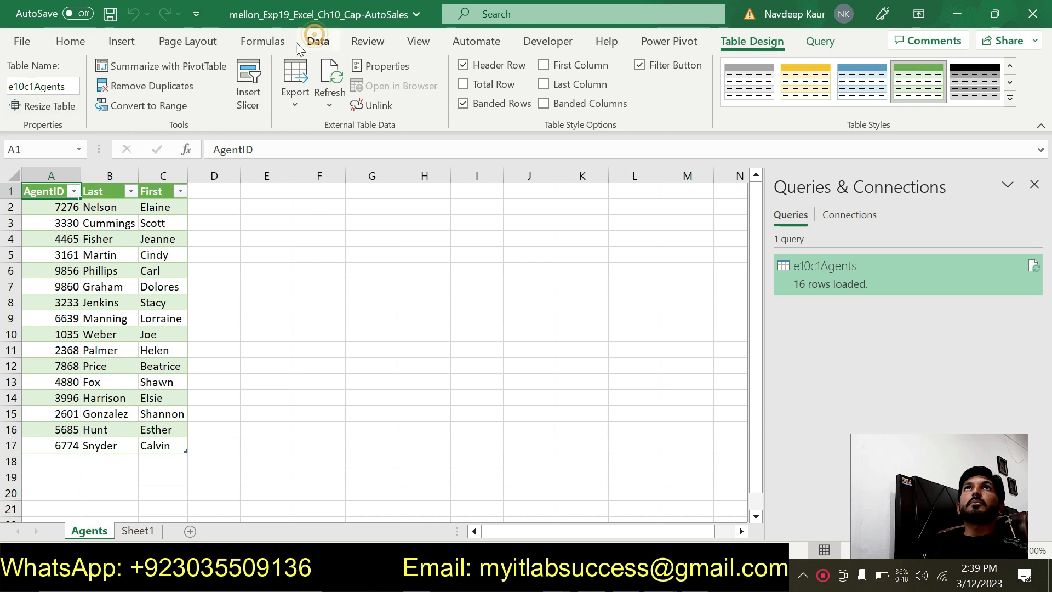
left_click(34, 104)
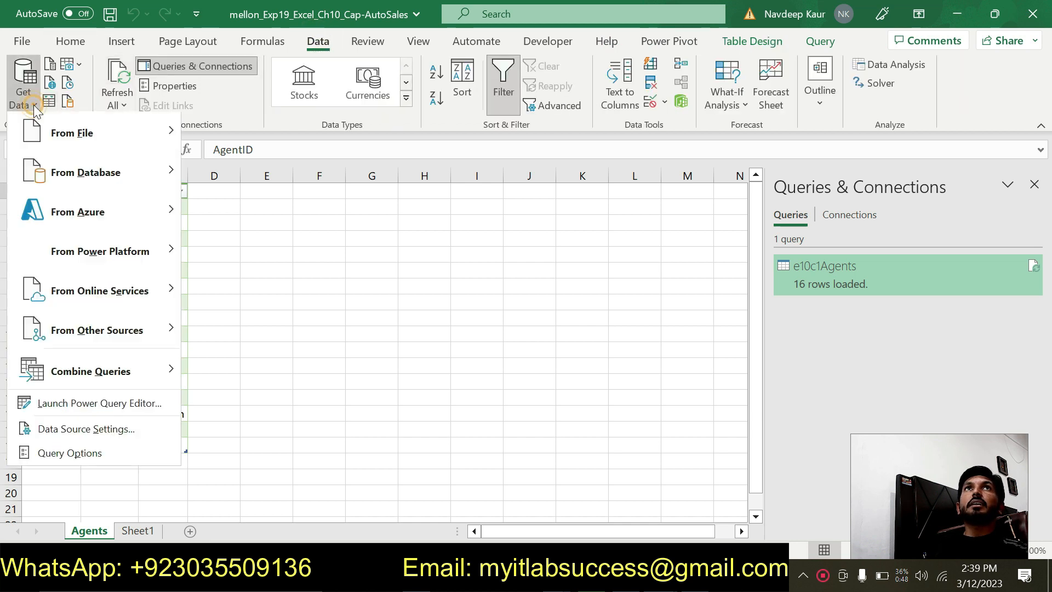
mouse_move(134, 171)
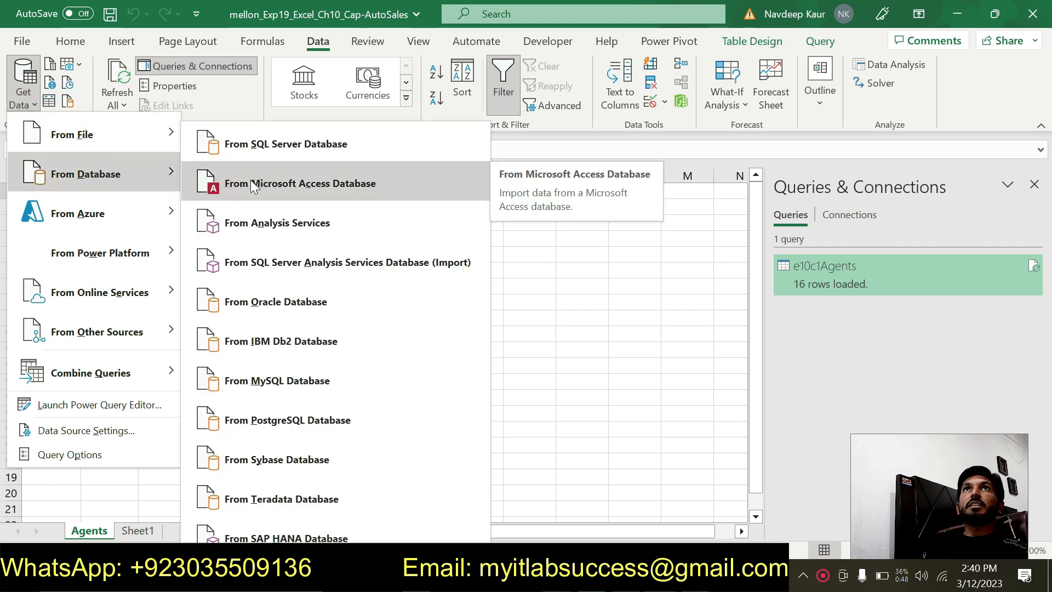
left_click(264, 183)
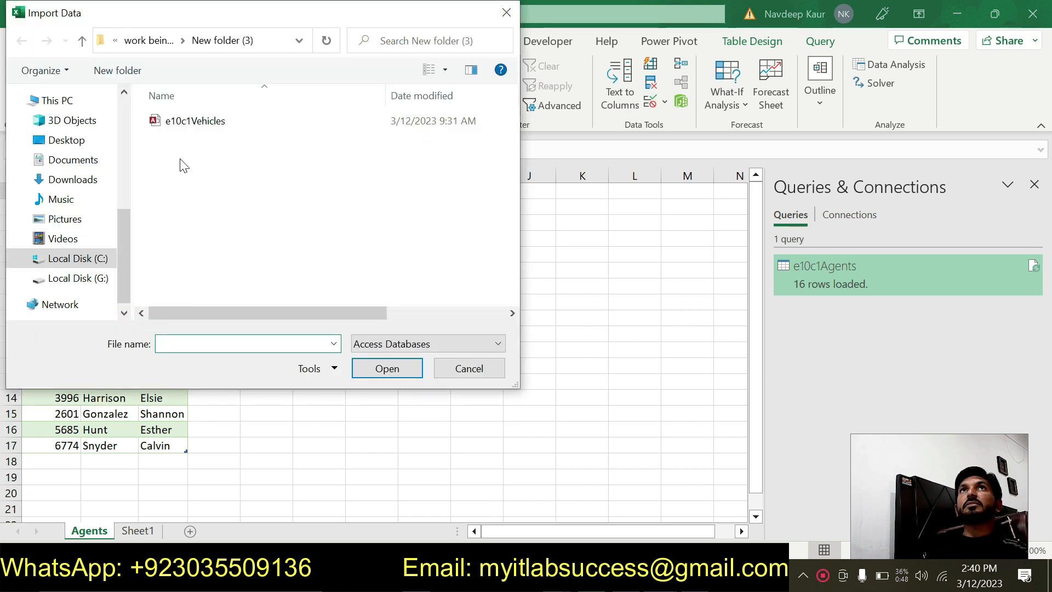
left_click(192, 123)
left_click(385, 368)
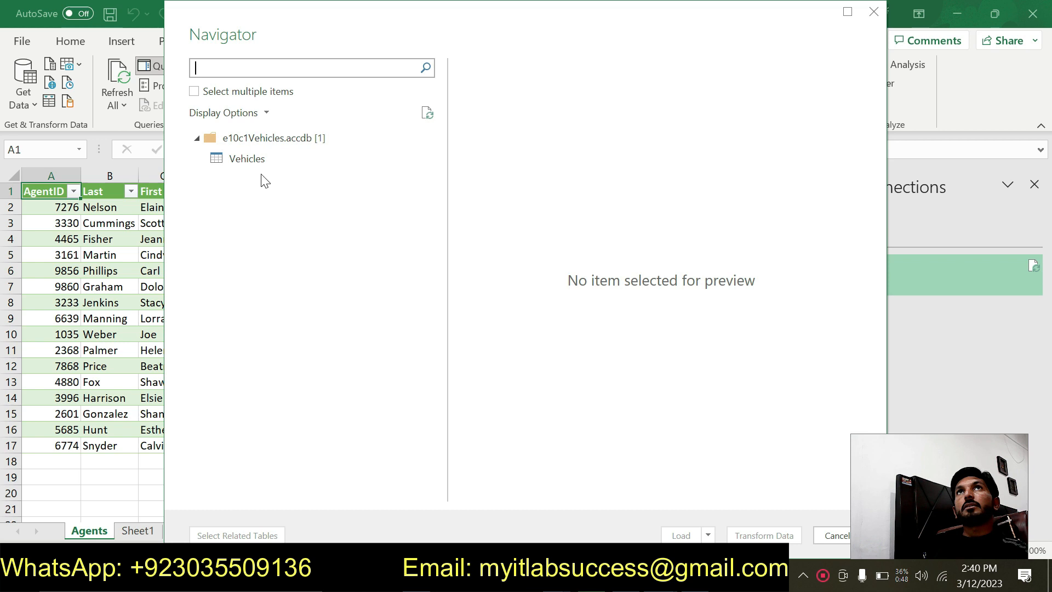
left_click(255, 159)
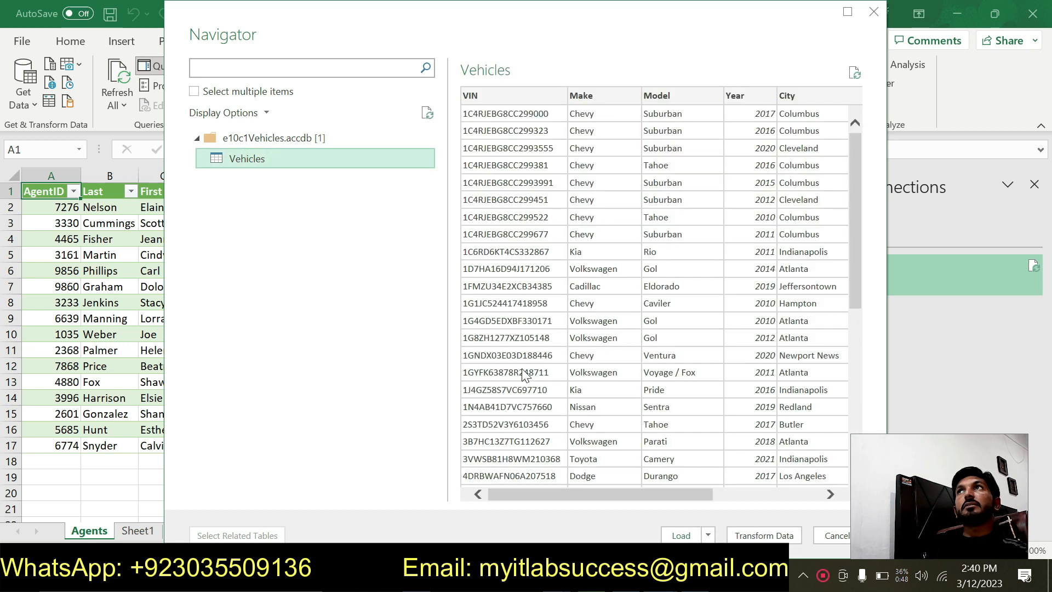
left_click(681, 537)
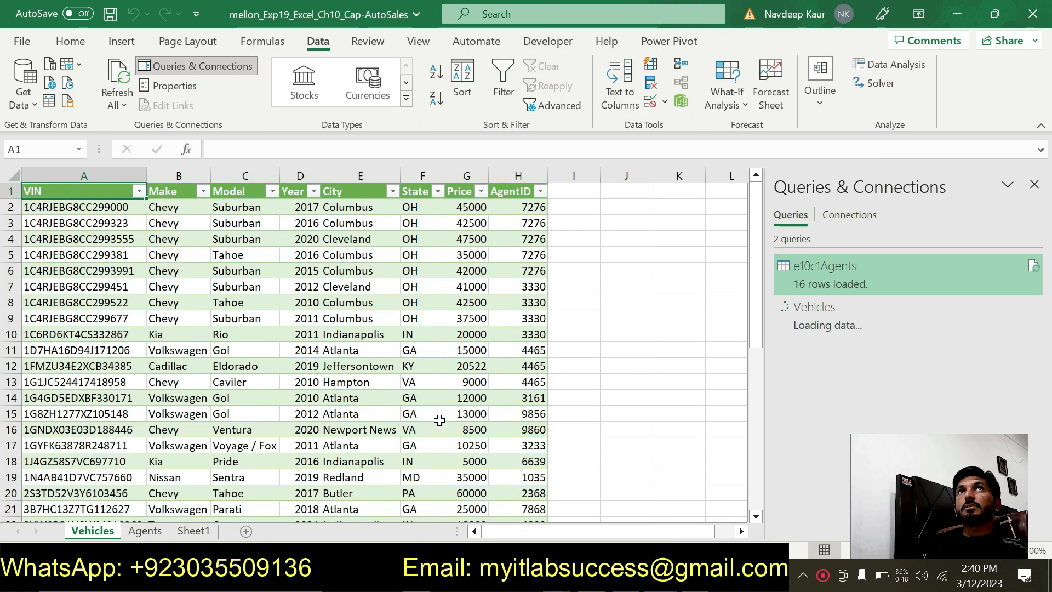
- Move the green highlight from step 4 to step 5 in the Word instructions, and rename the Vehicles worksheet in Excel to Sales
left_click(613, 577)
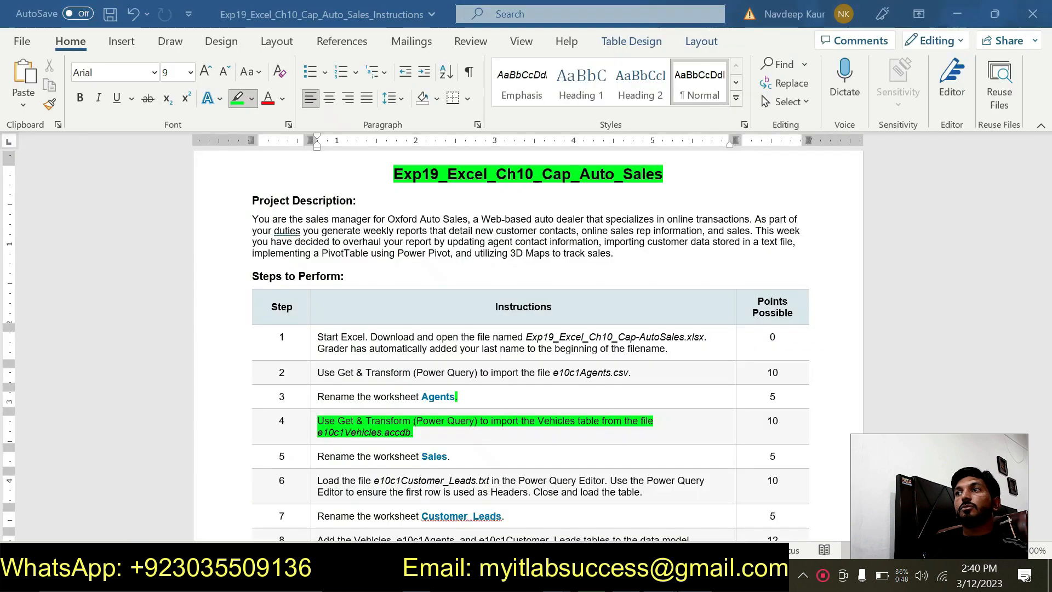
mouse_move(412, 433)
left_mouse_down()
mouse_move(317, 421)
mouse_move(325, 456)
mouse_move(451, 456)
left_mouse_up()
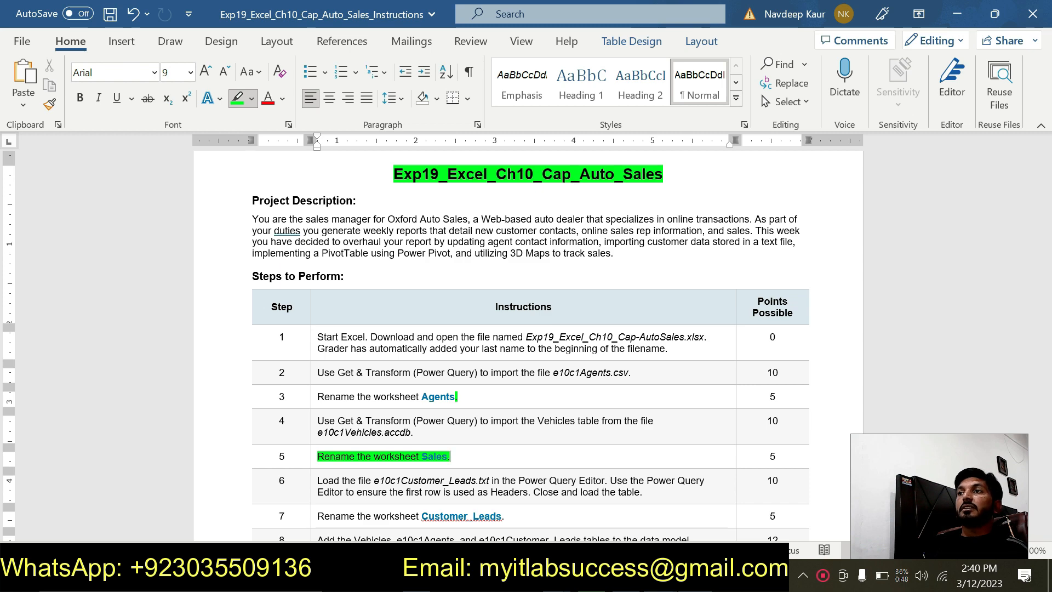
left_click(662, 577)
left_click(576, 521)
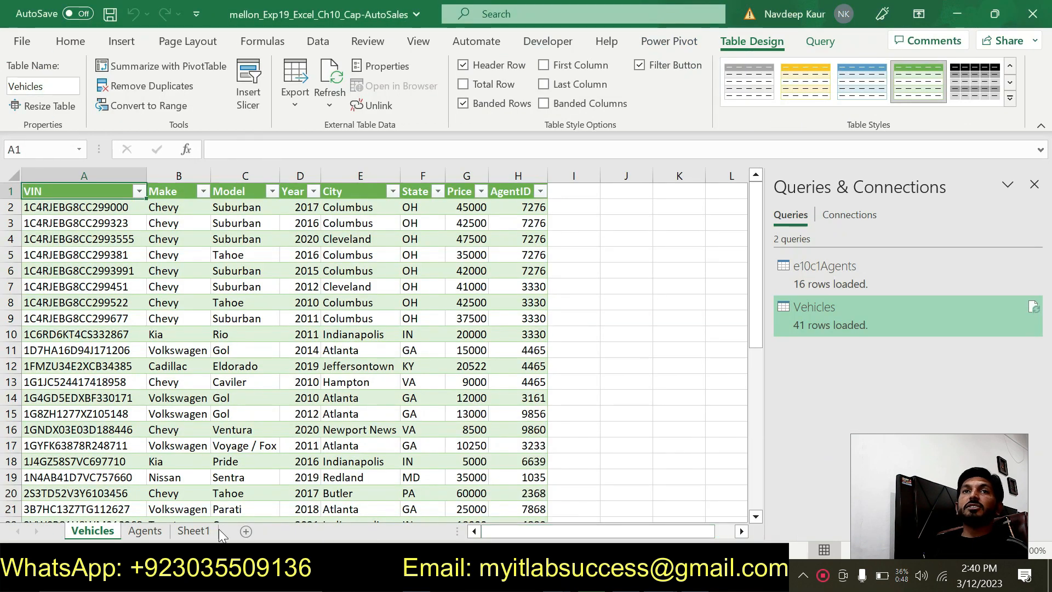
double_click(97, 528)
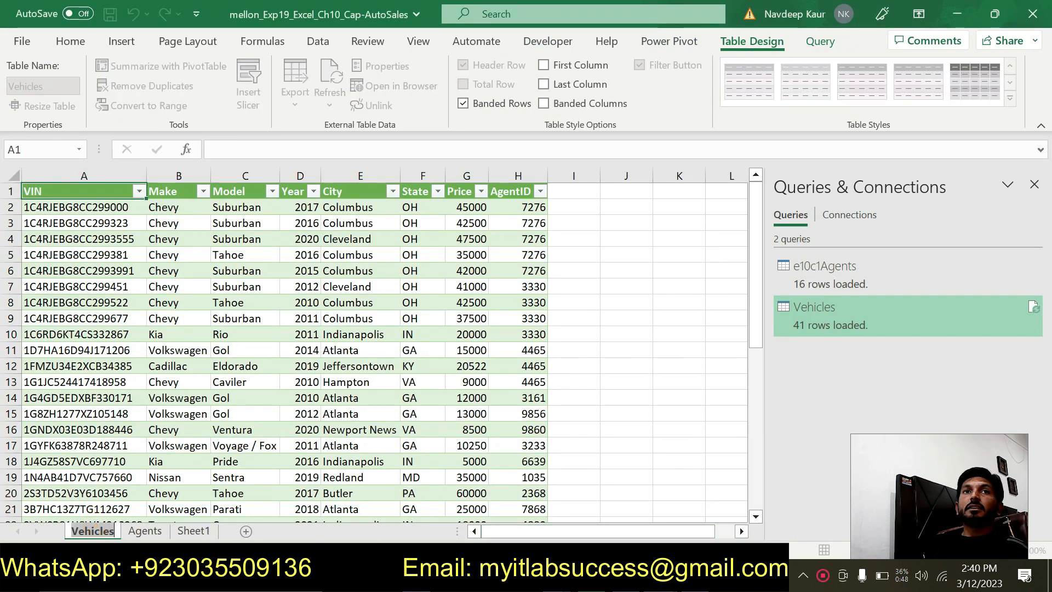
type("Sa")
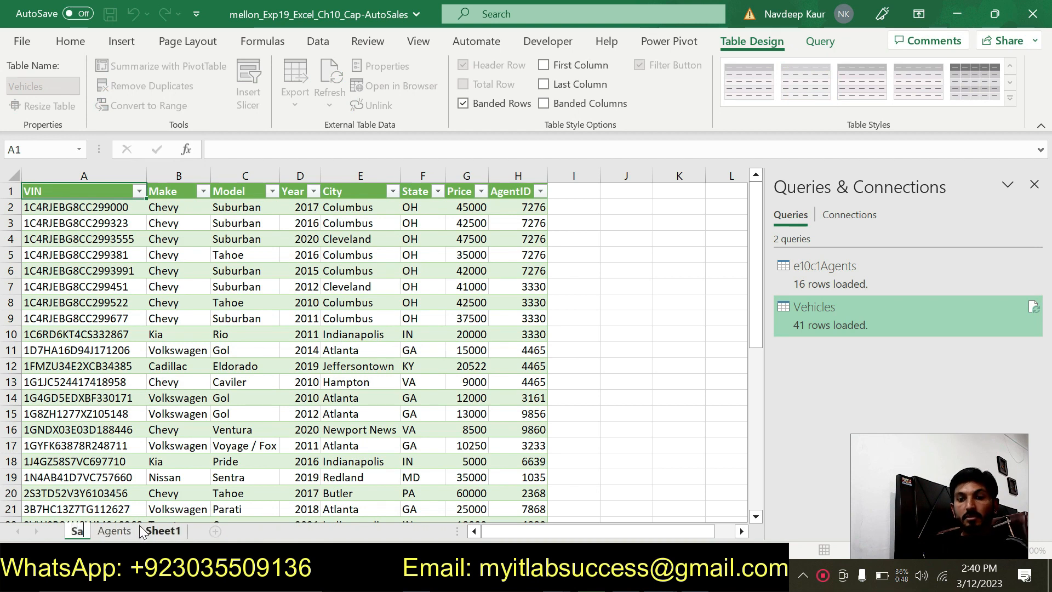
type("les")
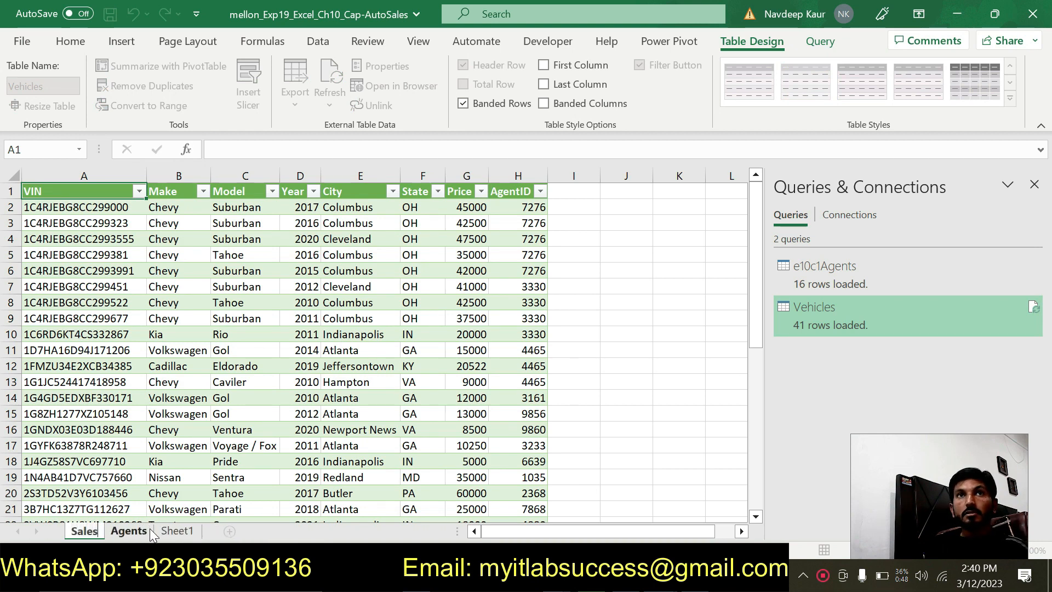
key("Return")
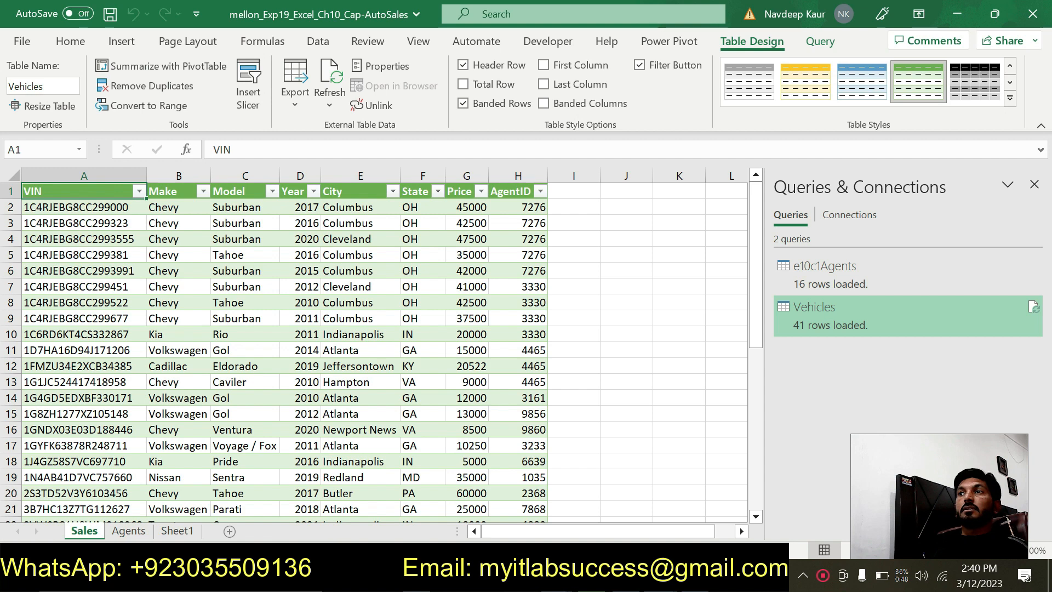
- In the Word instructions, remove the highlight from step 5 and highlight the step 6 e10c1Customer_Leads.txt instruction in green
key("alt+Tab")
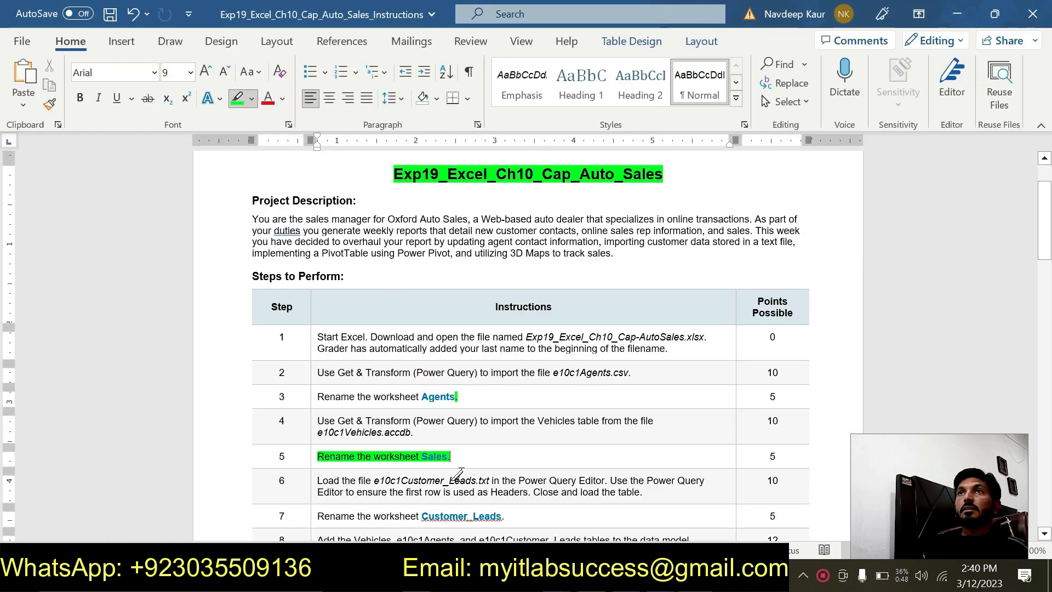
left_click_drag(452, 458, 327, 456)
scroll(335, 449, "down", 3)
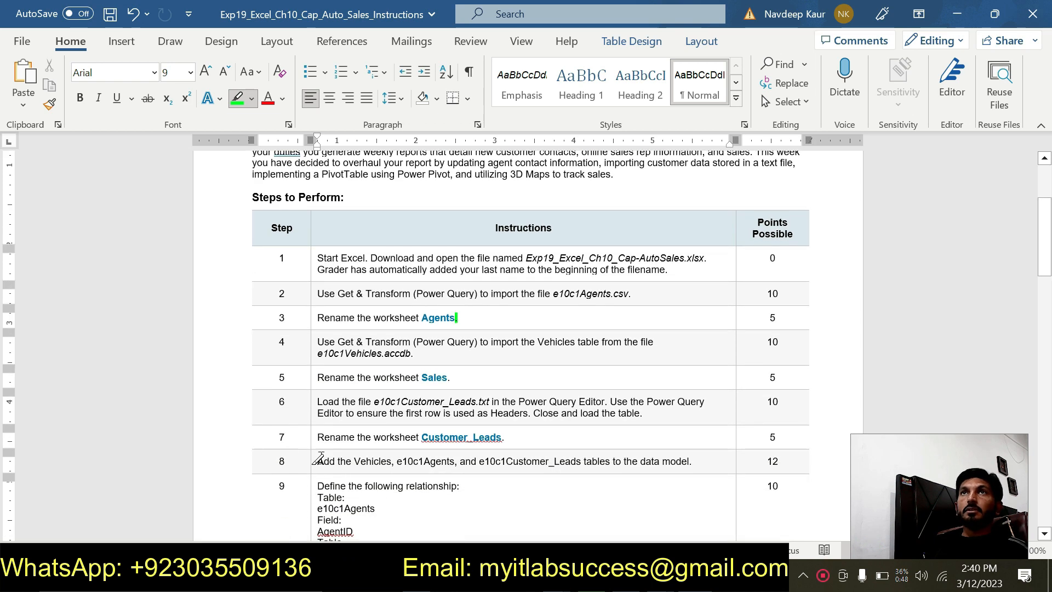
scroll(337, 436, "down", 2)
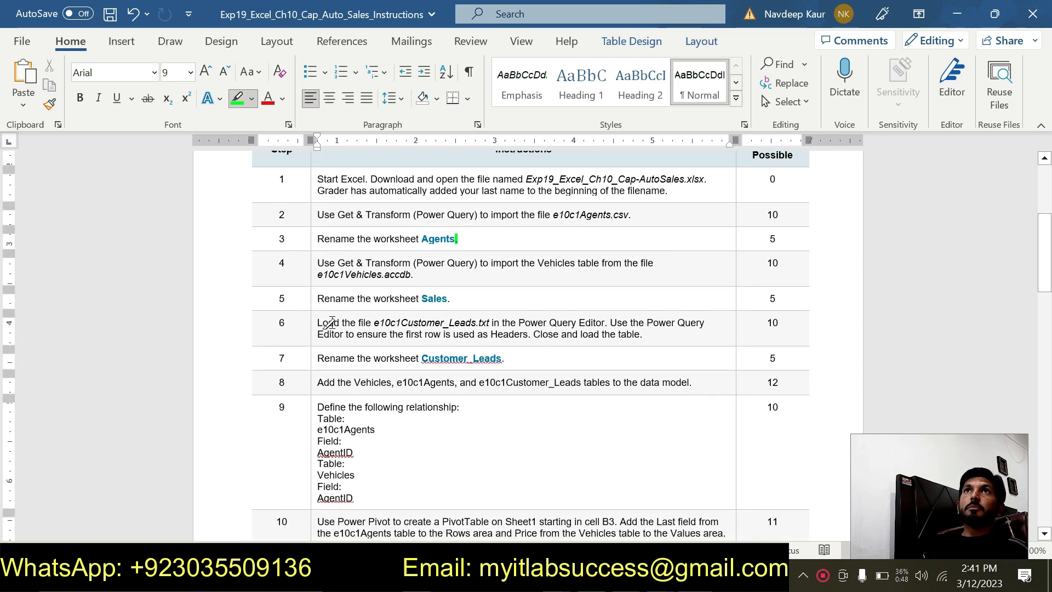
left_click_drag(319, 323, 643, 340)
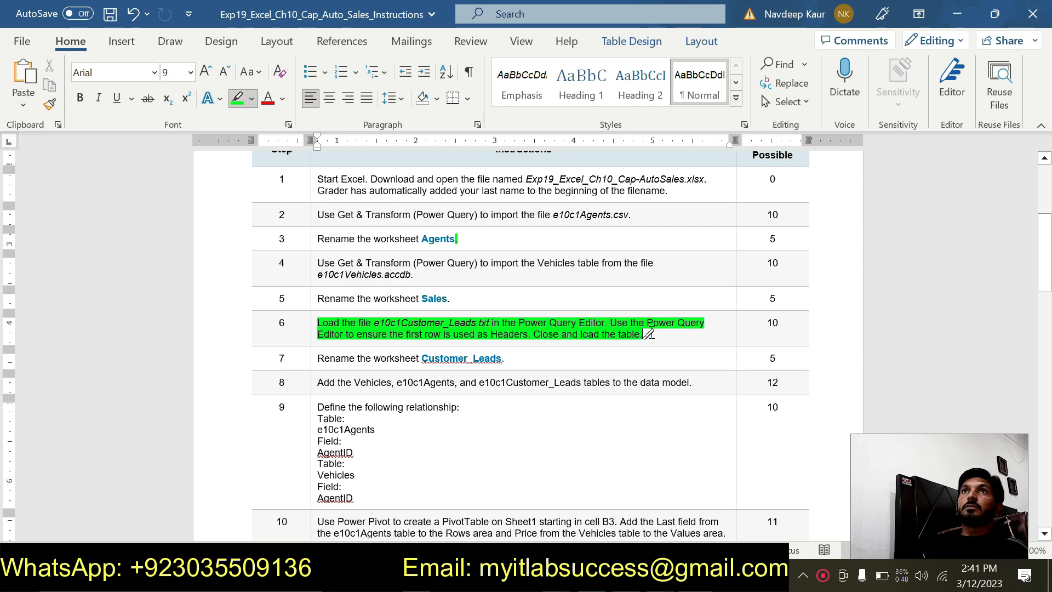
- In the Excel workbook, try to import e10c1Customer_Leads.txt as Text/CSV using the Load To option, and cancel the Import Data dialog
left_click(661, 575)
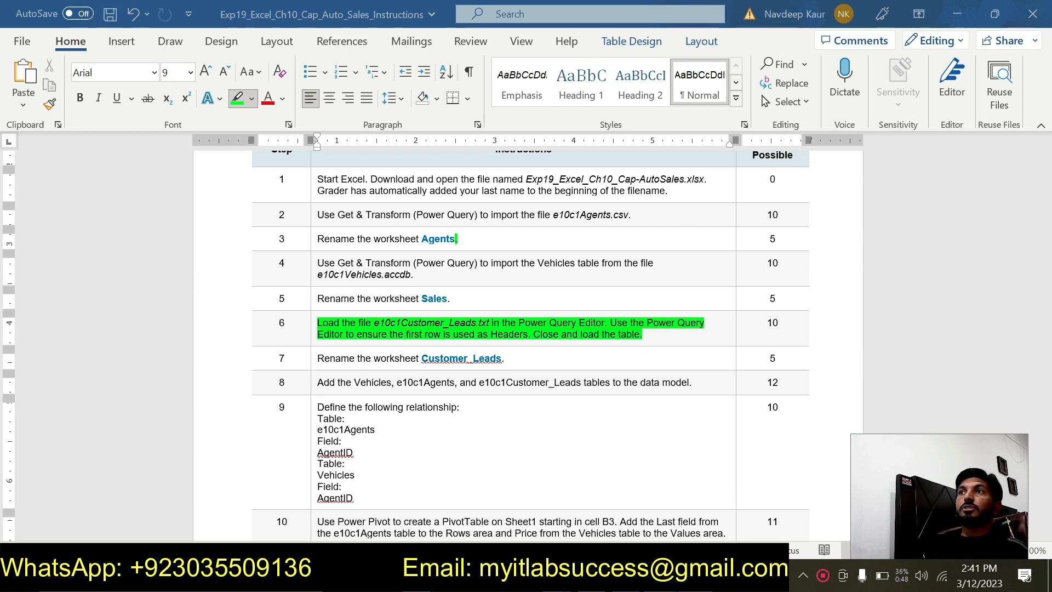
left_click(590, 521)
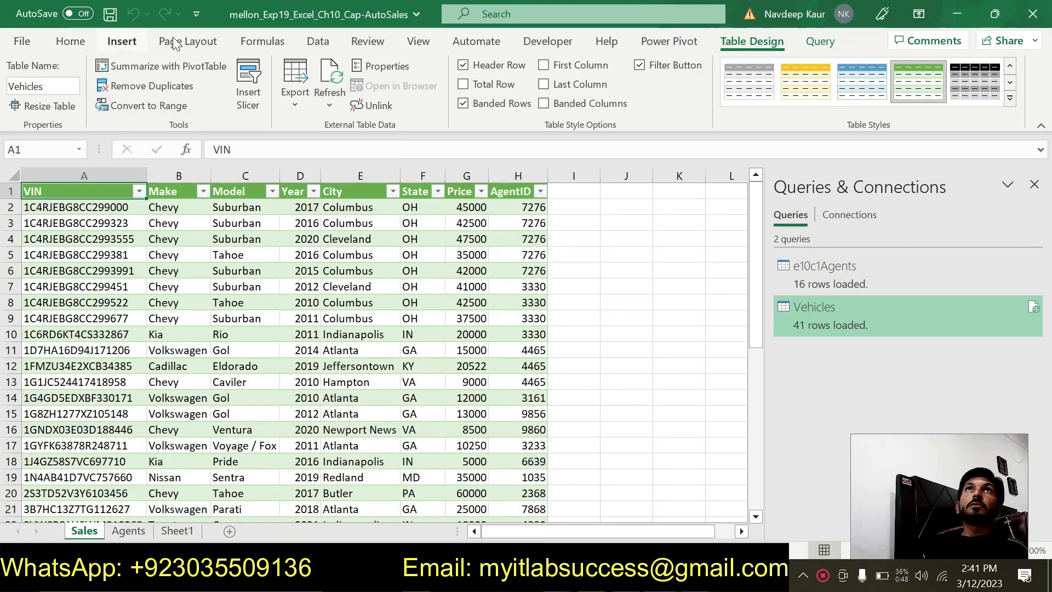
left_click(315, 44)
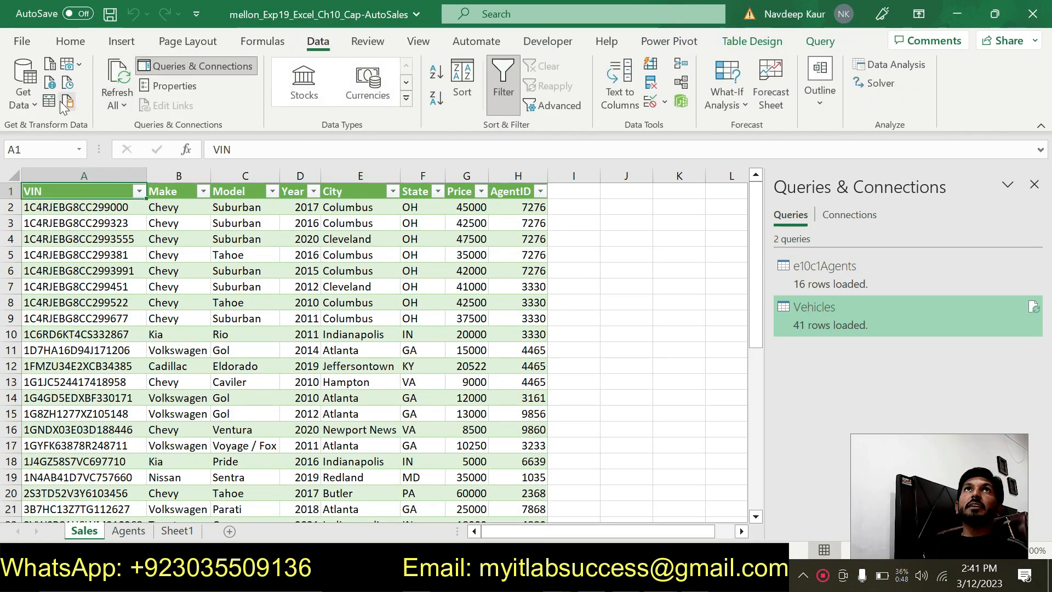
left_click(34, 104)
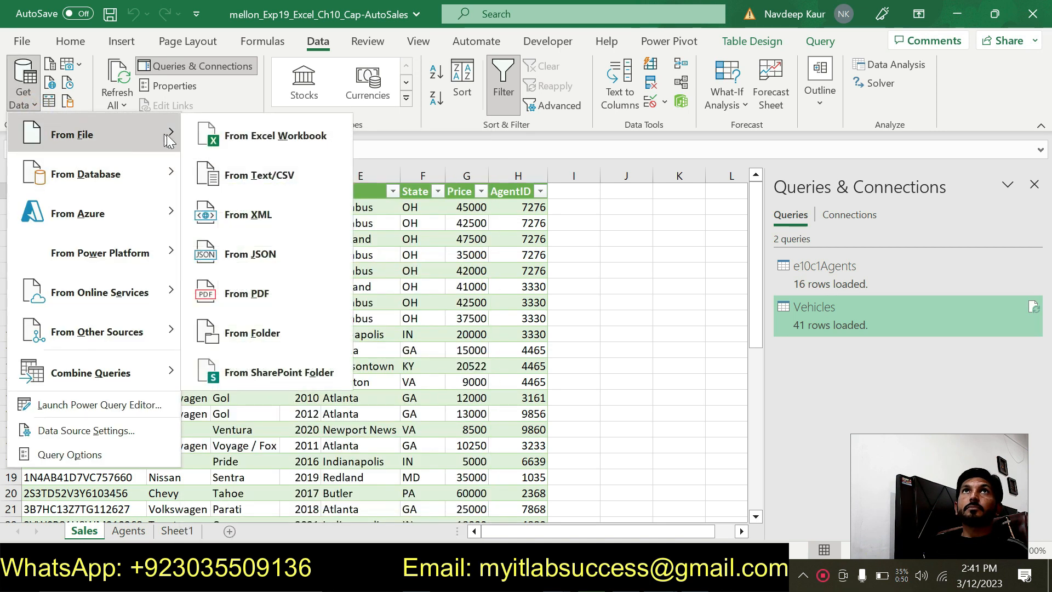
left_click(259, 177)
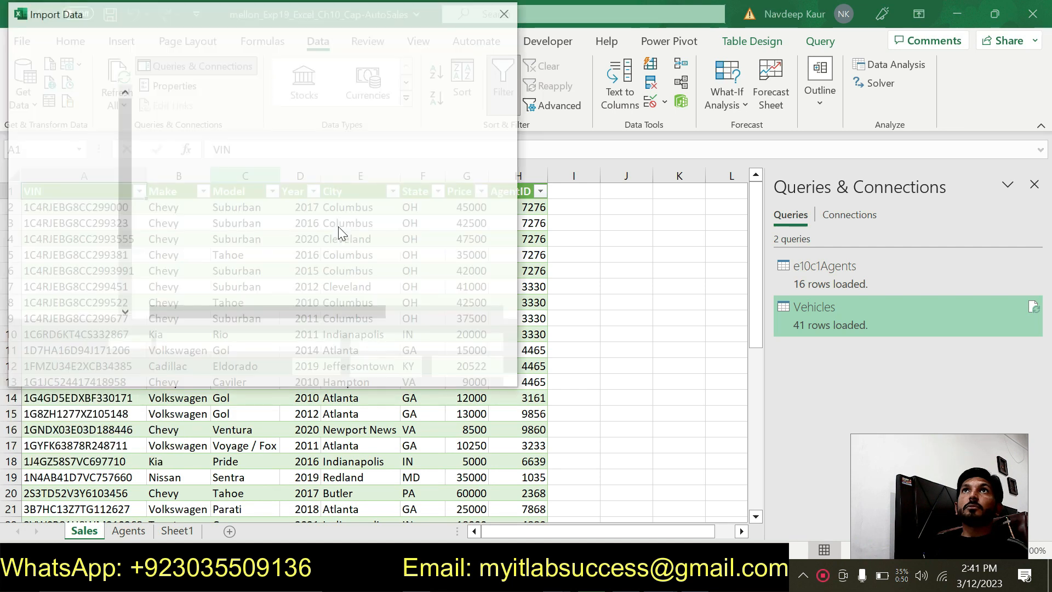
left_click(214, 137)
left_click(404, 368)
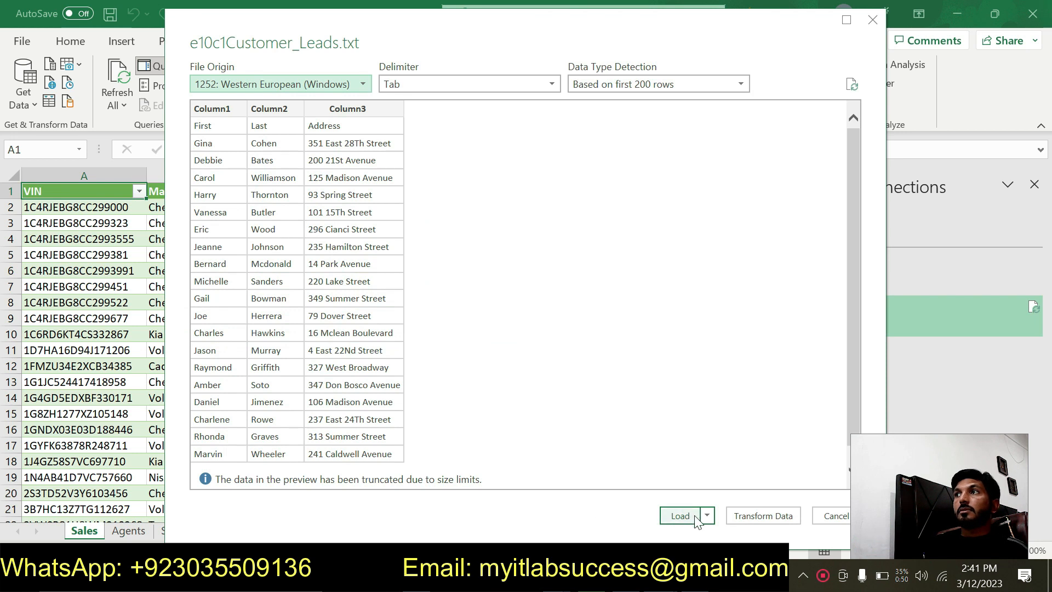
left_click(708, 516)
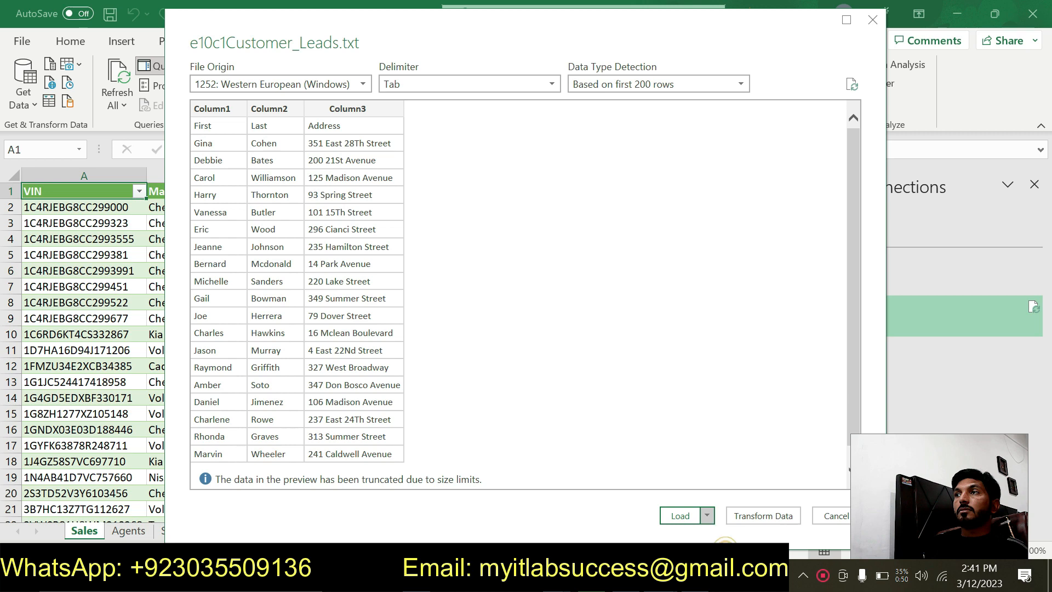
left_click(733, 533)
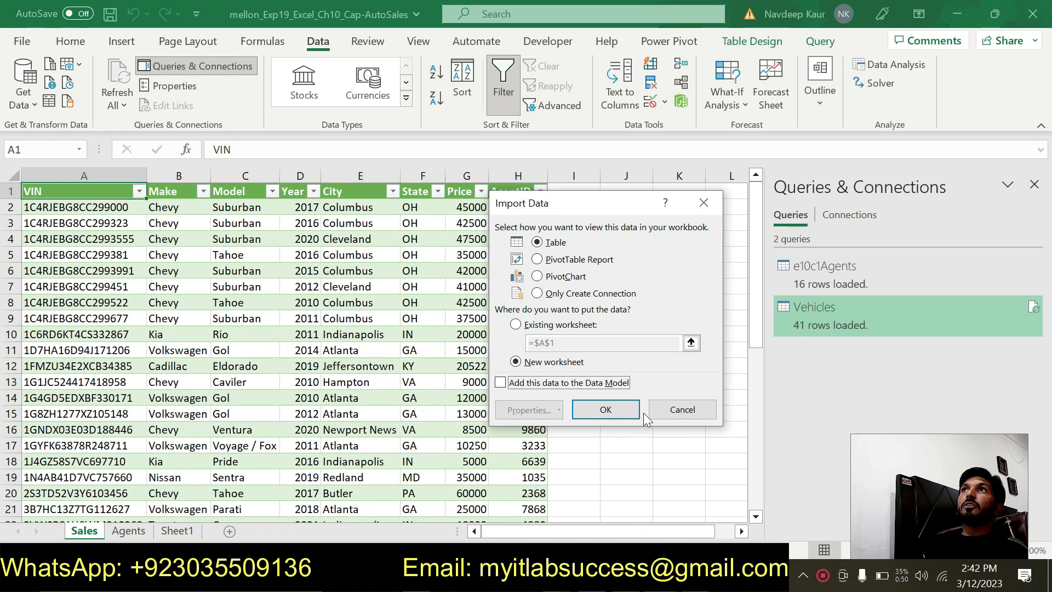
left_click(663, 409)
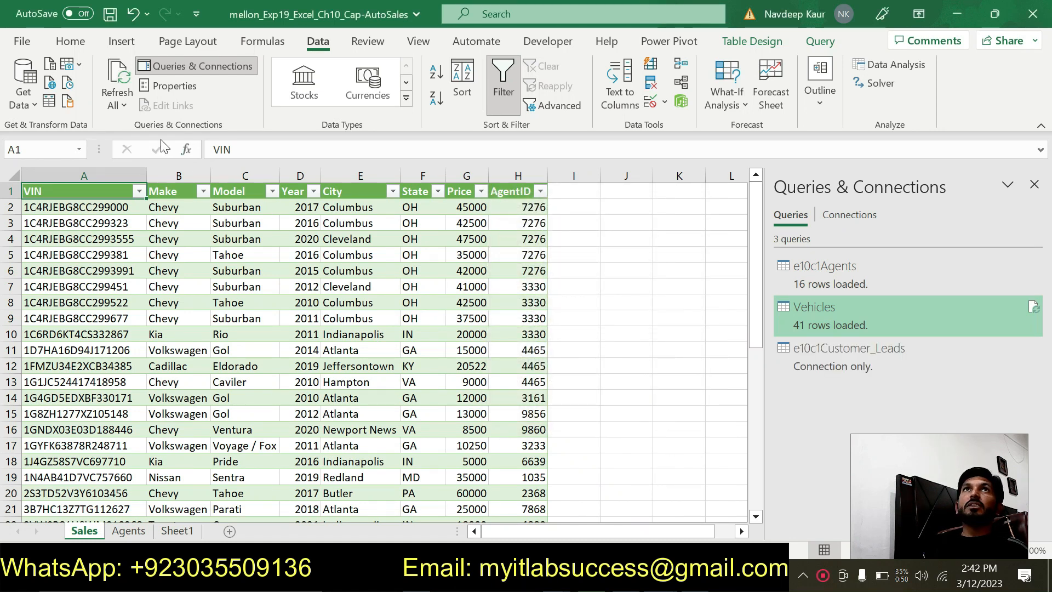
- Import the text file e10c1Customer_Leads with Get & Transform and load it as a table on a new worksheet
left_click(33, 104)
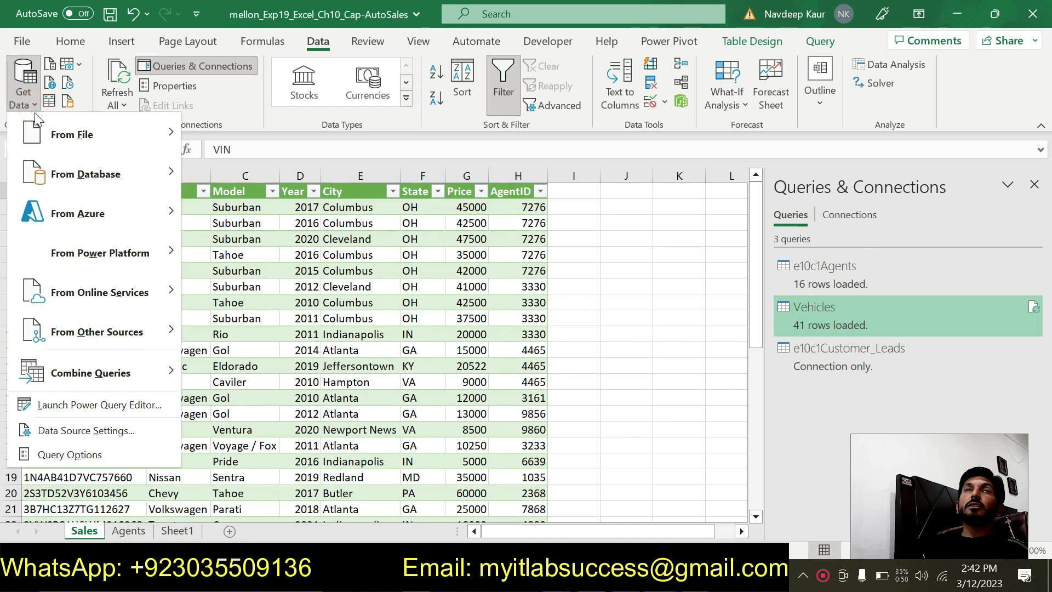
mouse_move(164, 147)
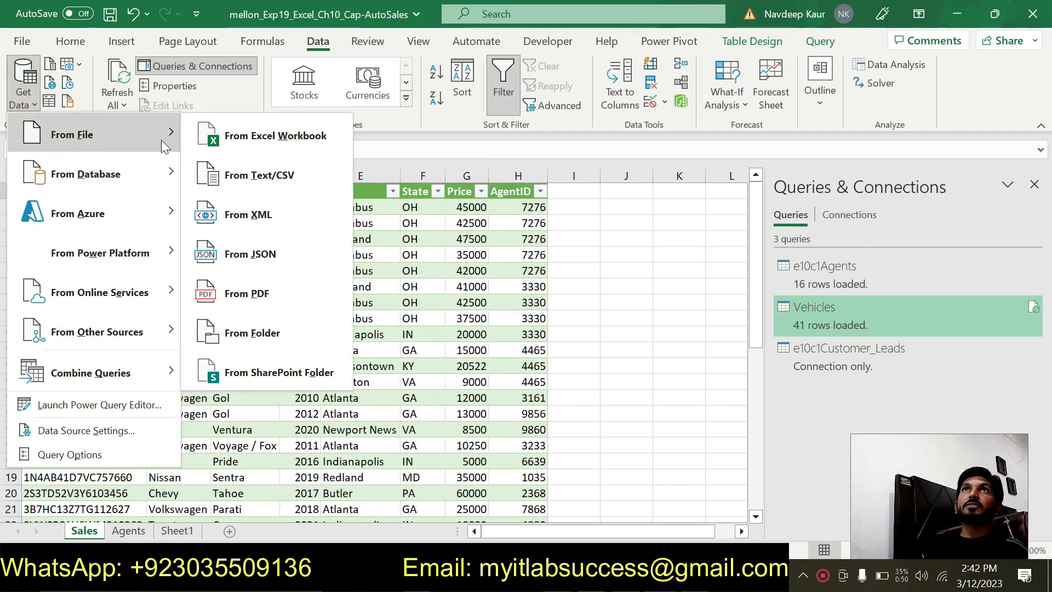
left_click(249, 180)
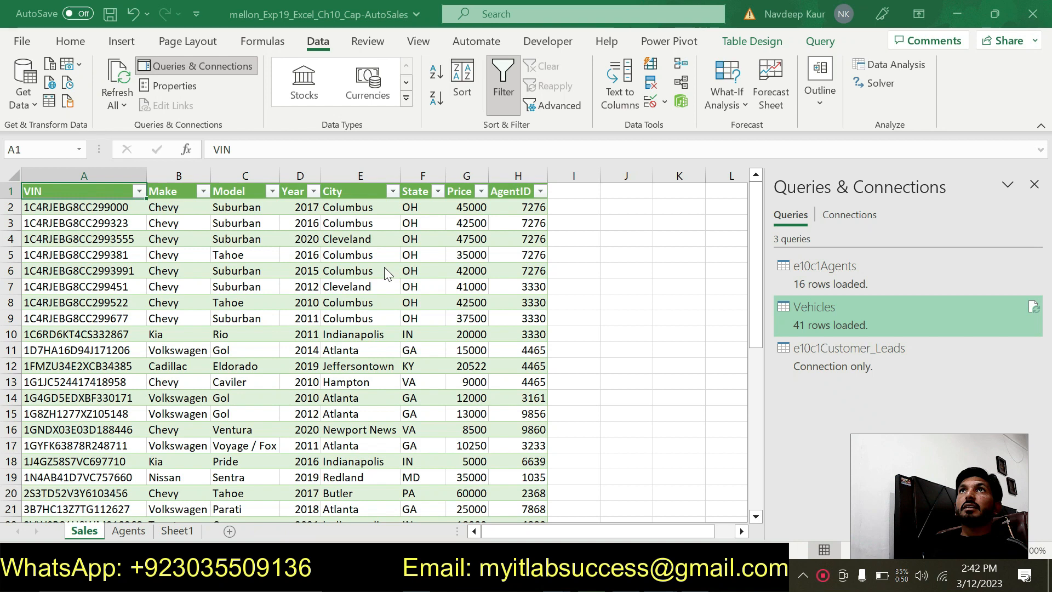
left_click(240, 141)
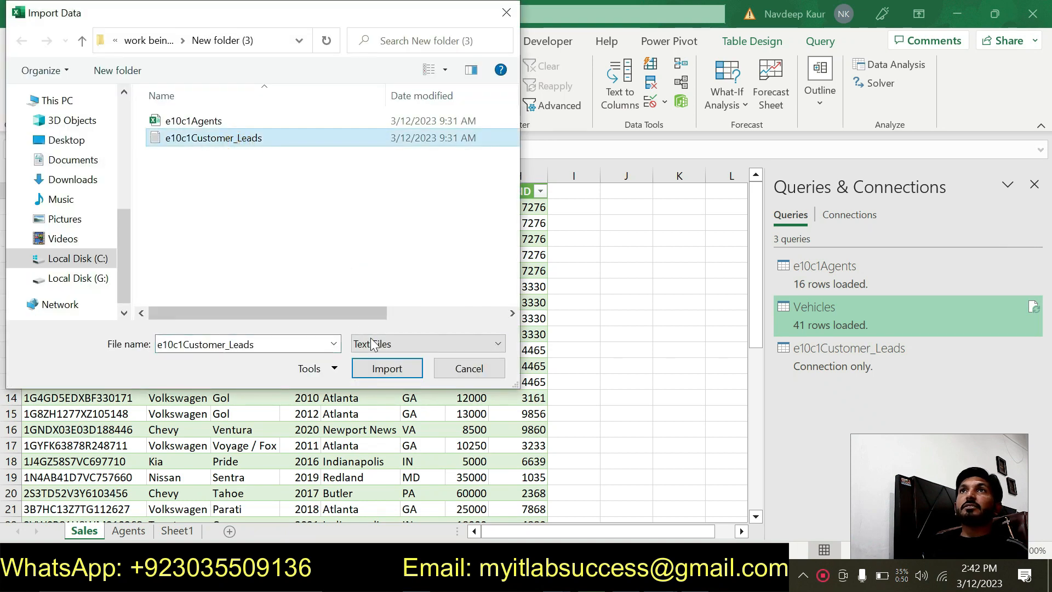
left_click(387, 369)
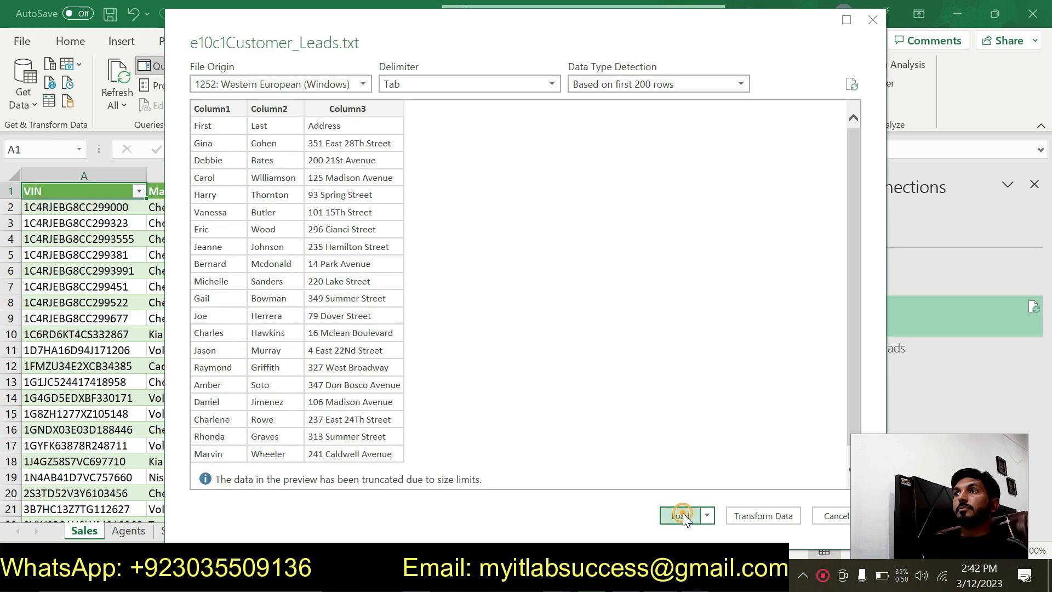
left_click(681, 513)
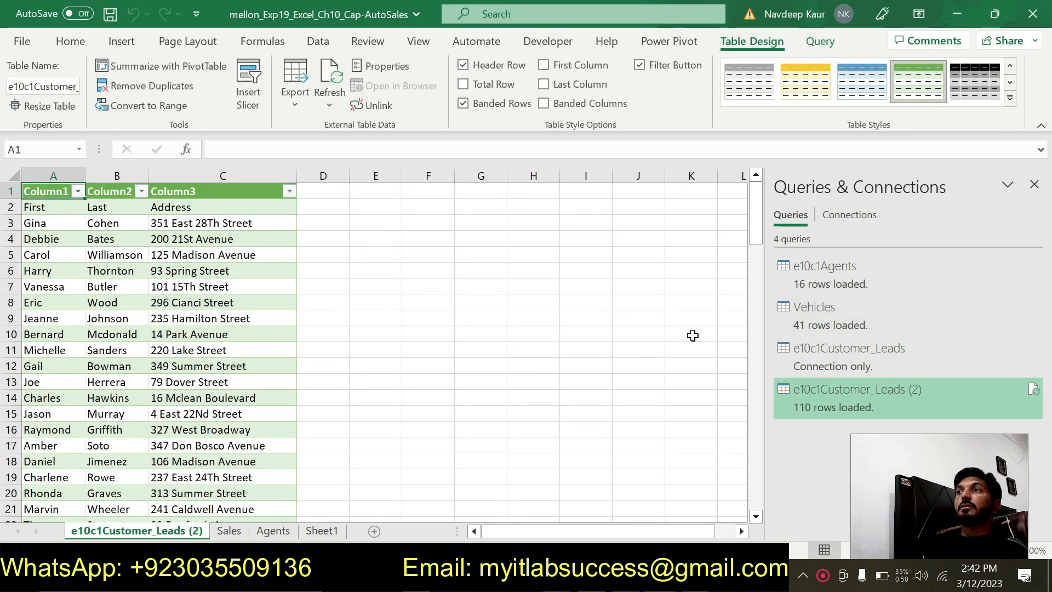
left_click(669, 43)
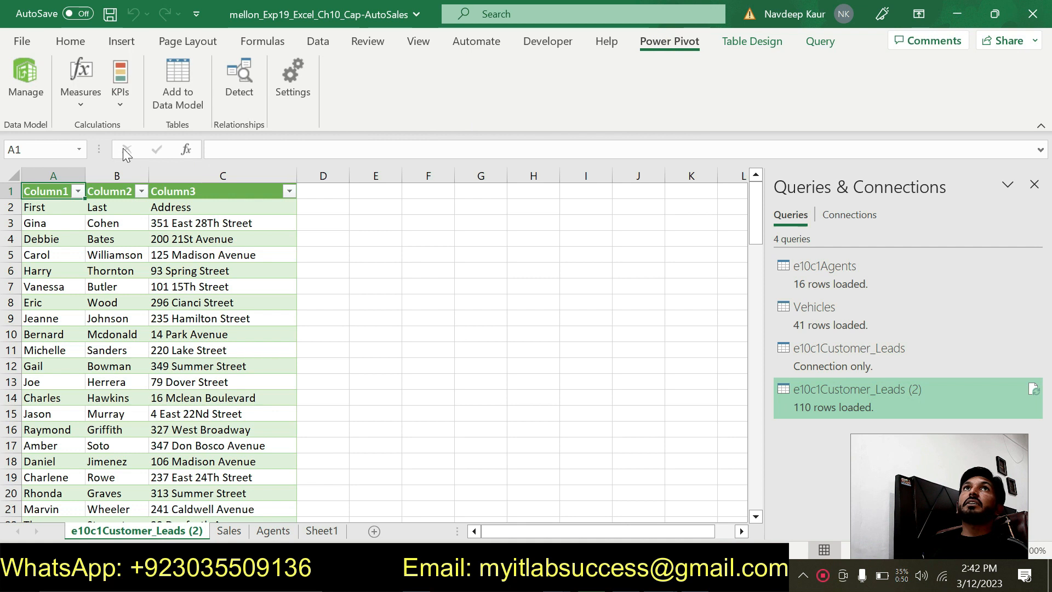
left_click(38, 71)
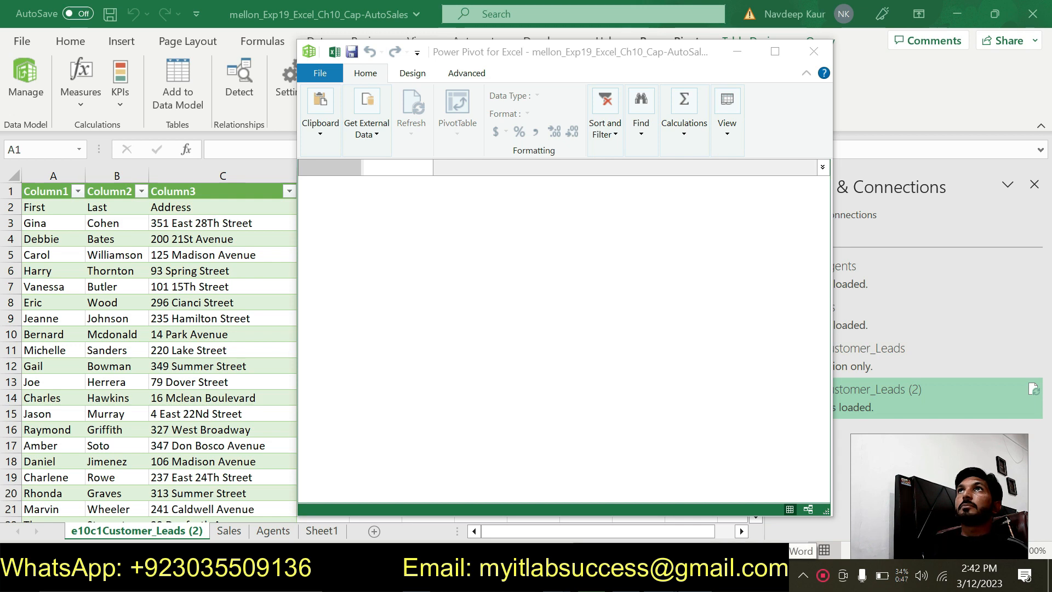
key("alt+Tab")
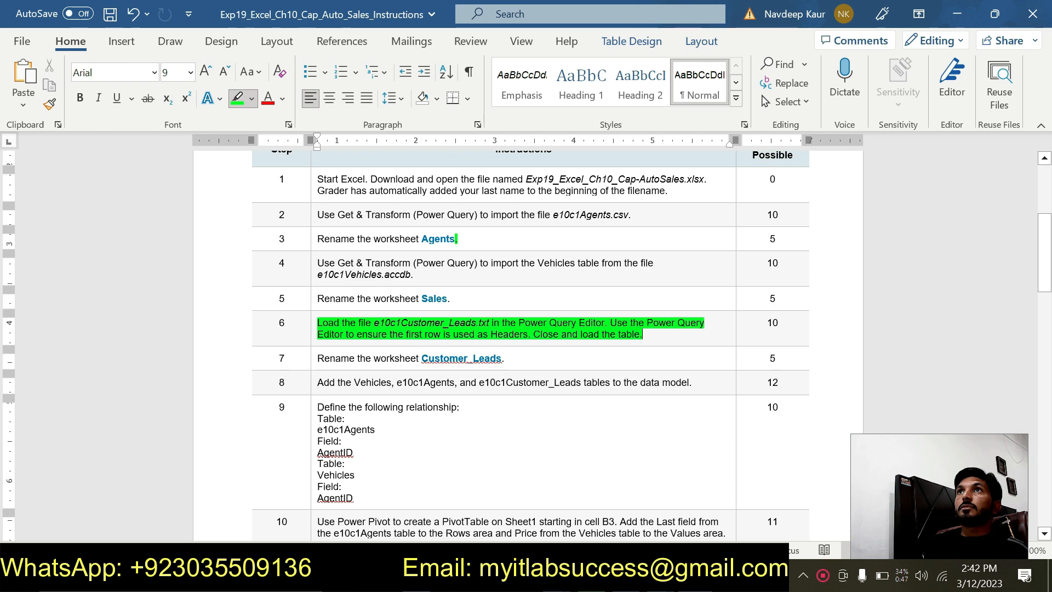
key("alt+Tab")
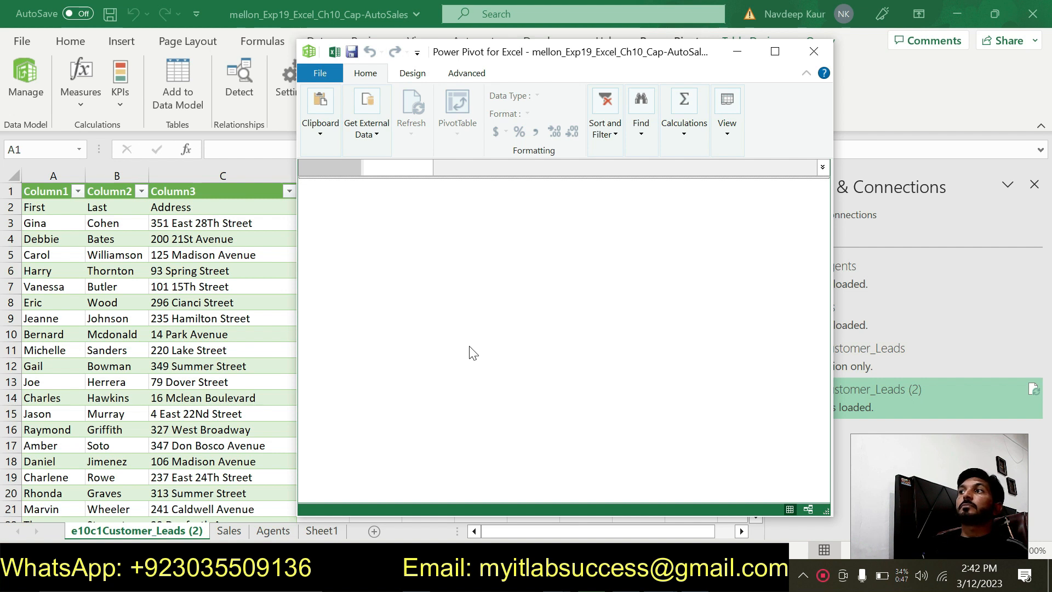
left_click(814, 53)
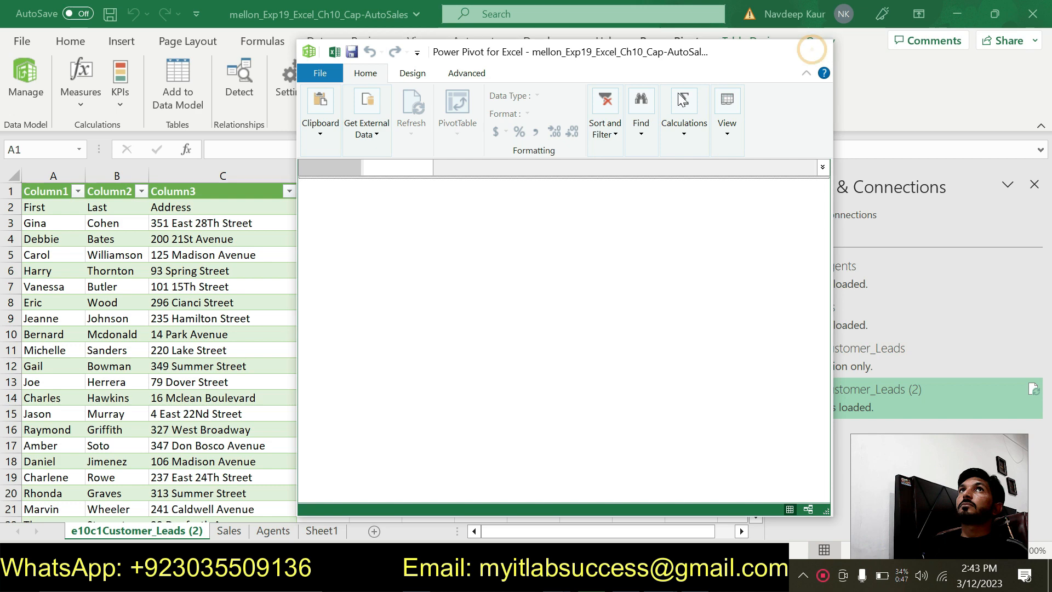
left_click(34, 75)
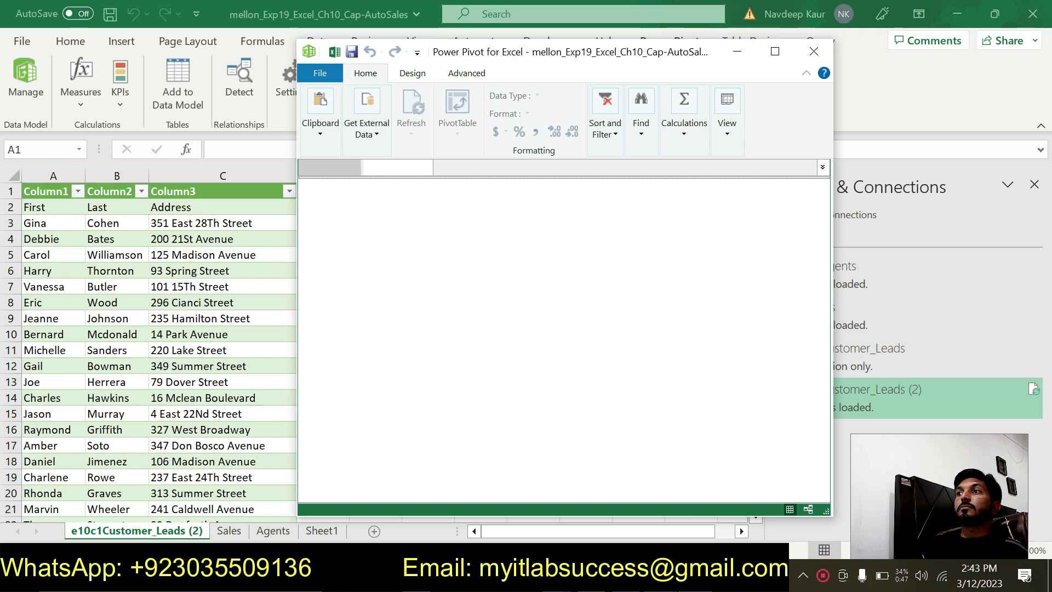
- Open the e10c1Customer_Leads (2) query in the Power Query Editor and use its first row as headers
left_click(688, 577)
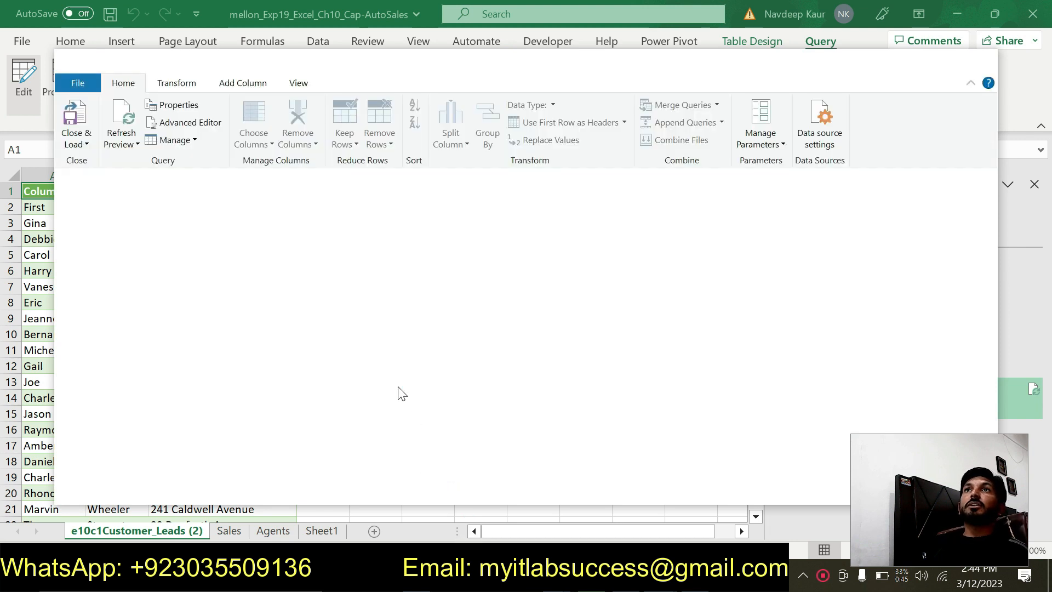
key("alt+Tab")
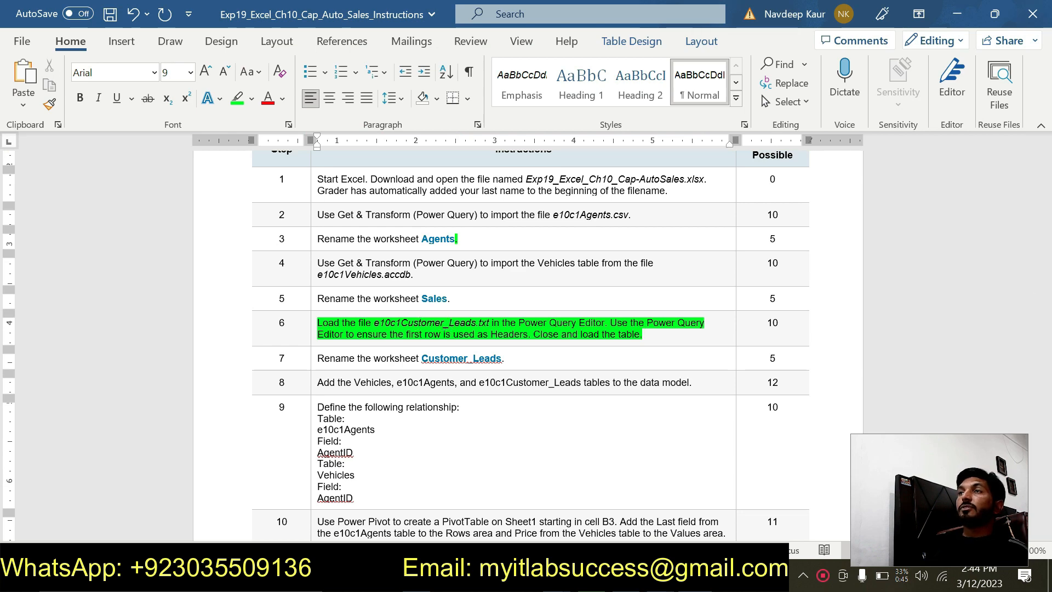
key("alt+Tab")
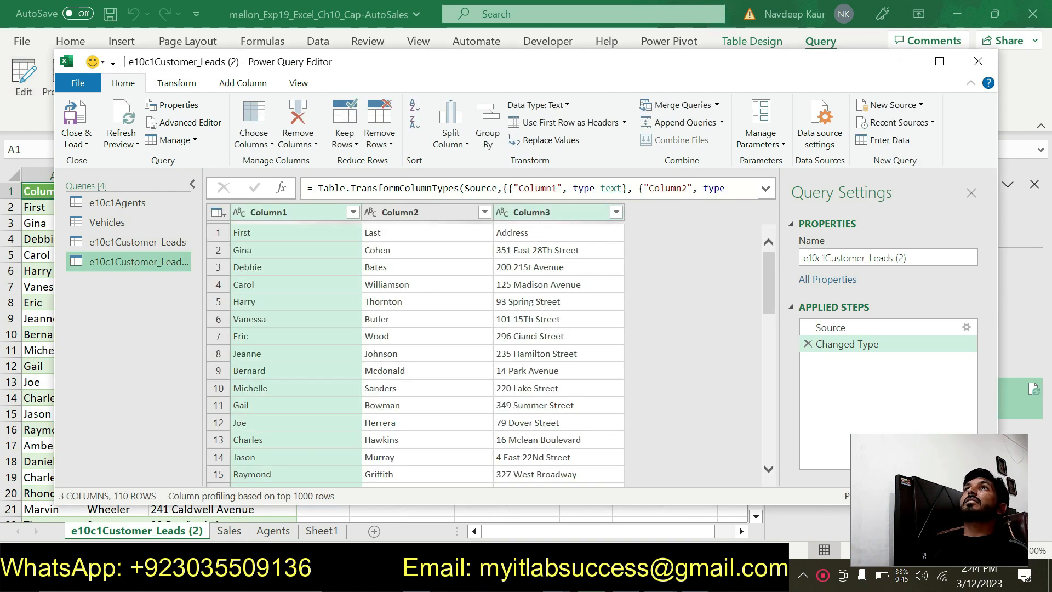
left_click(623, 122)
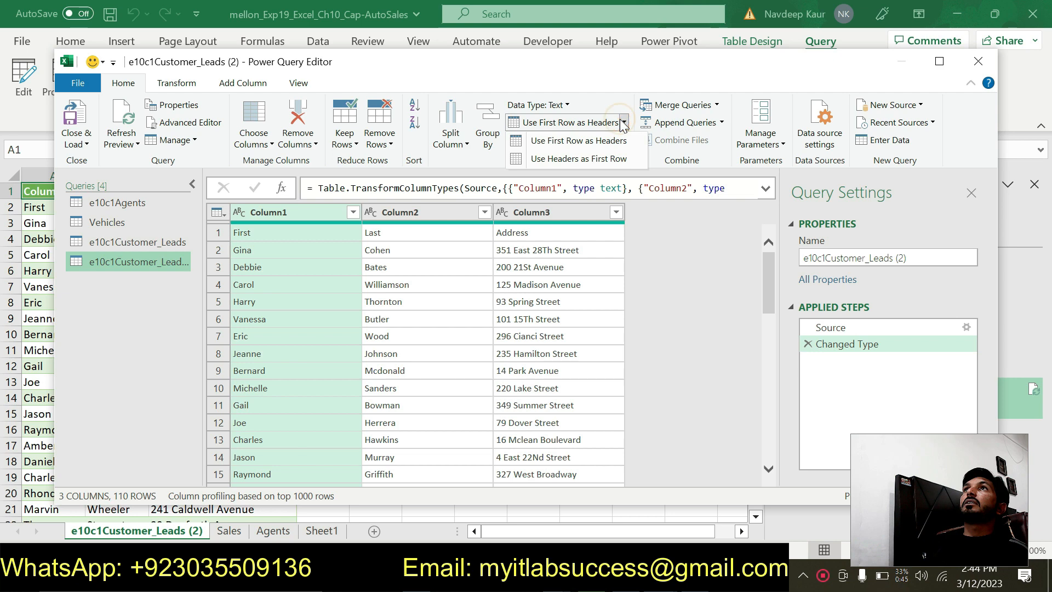
left_click(577, 143)
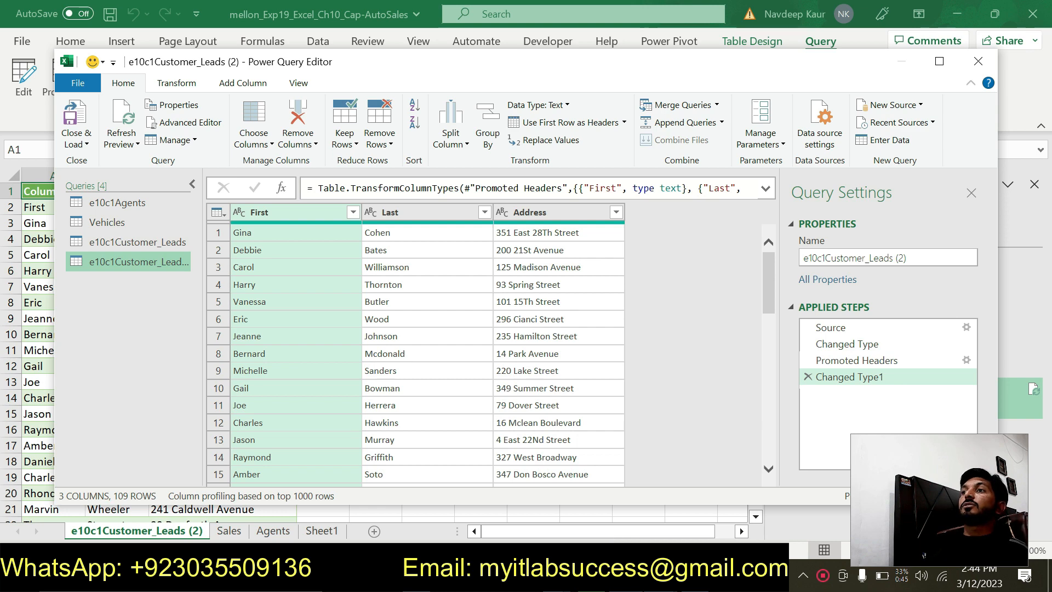
- Check step 6 in the Word instructions, and close the Power Query Editor by loading the customer leads query into the workbook
key("alt+Tab")
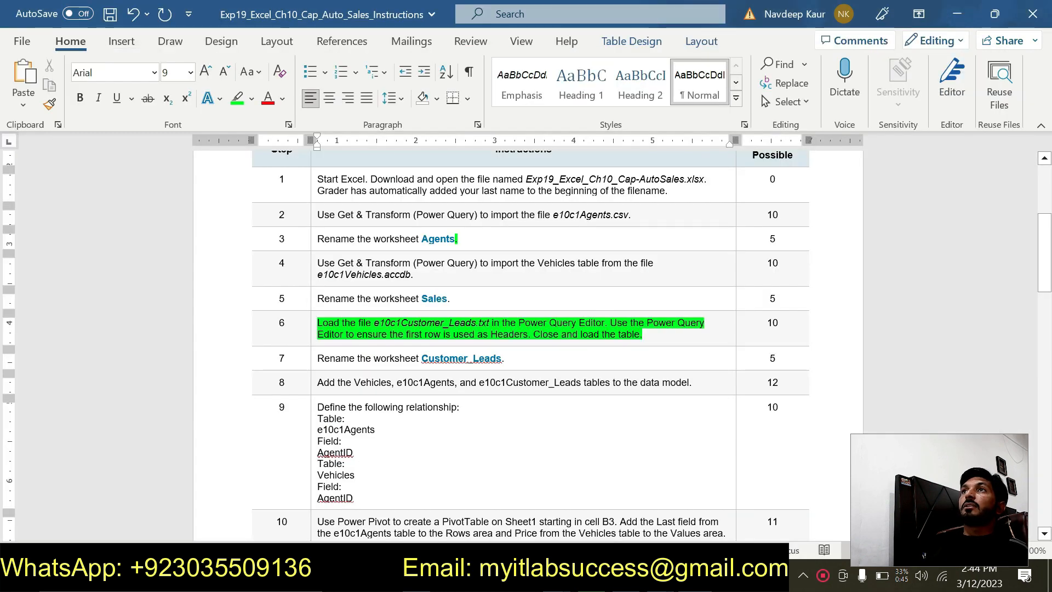
key("alt+Tab")
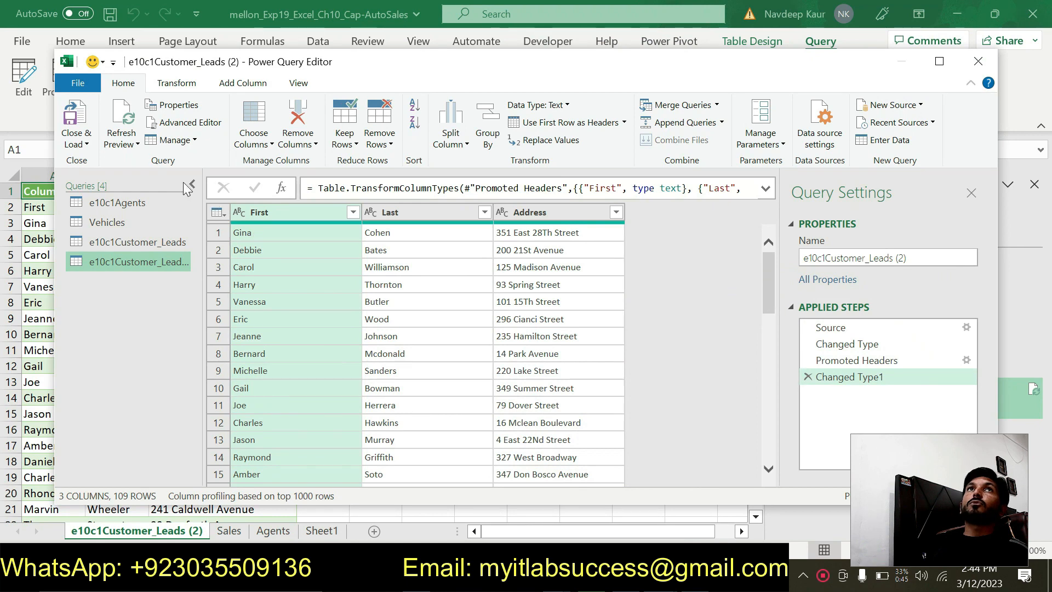
left_click(78, 143)
left_click(94, 161)
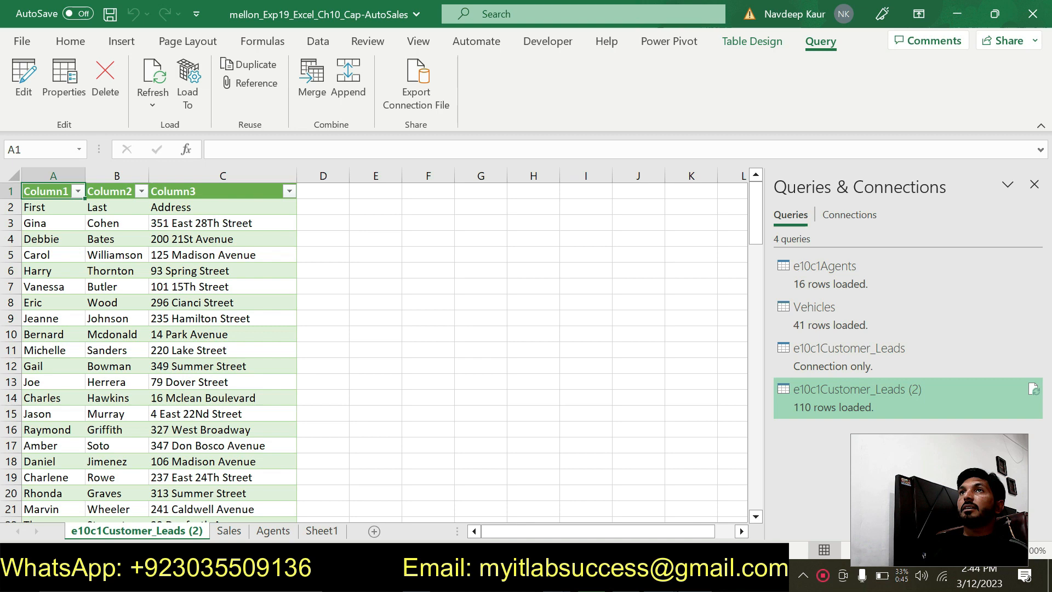
- Switch to the Word instructions and remove the green highlight from step 6
key("alt+Tab")
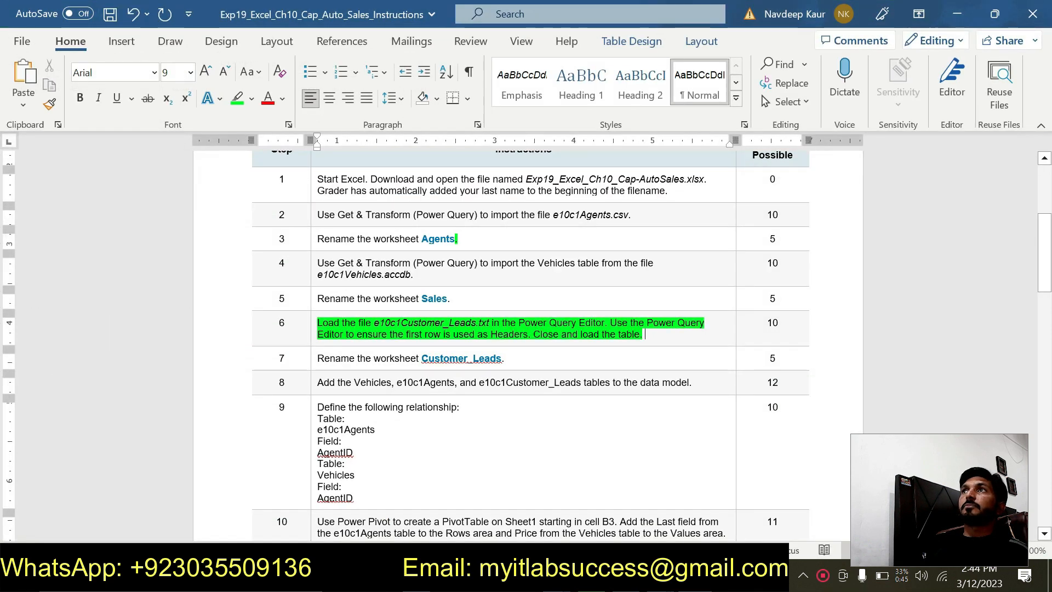
left_click_drag(644, 334, 320, 324)
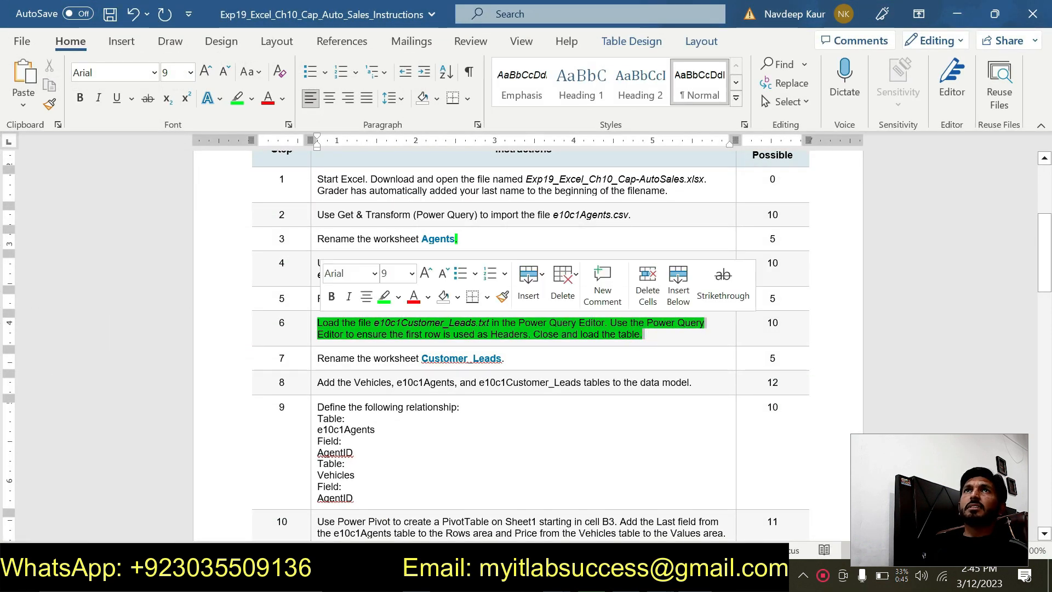
left_click(237, 99)
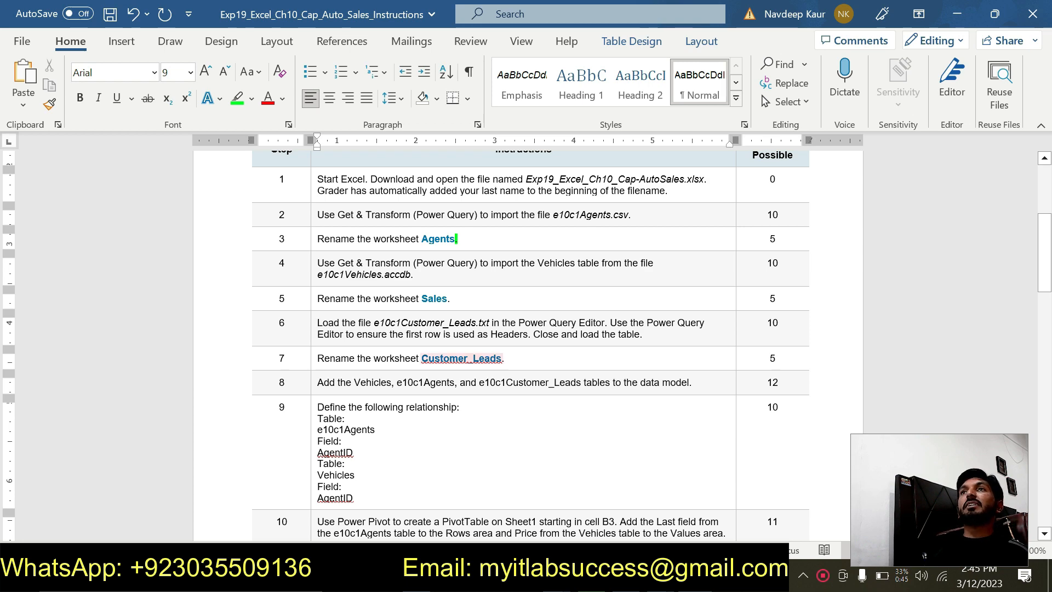
- Switch to the Cap-AutoSales workbook in Excel and rename the e10c1Customer_Leads (2) worksheet as Customer_Leads
mouse_move(762, 581)
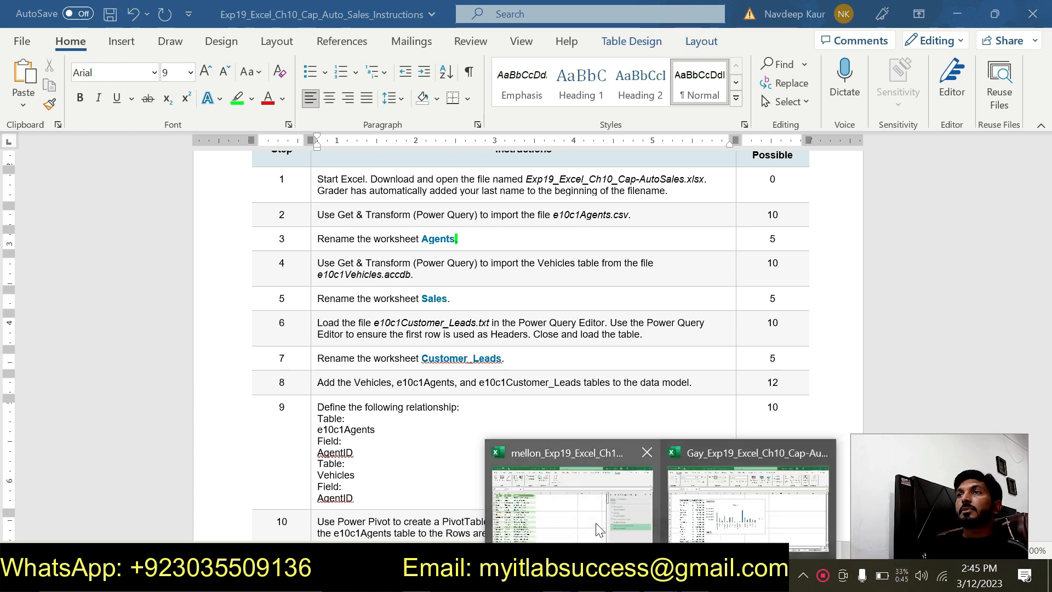
left_click(559, 494)
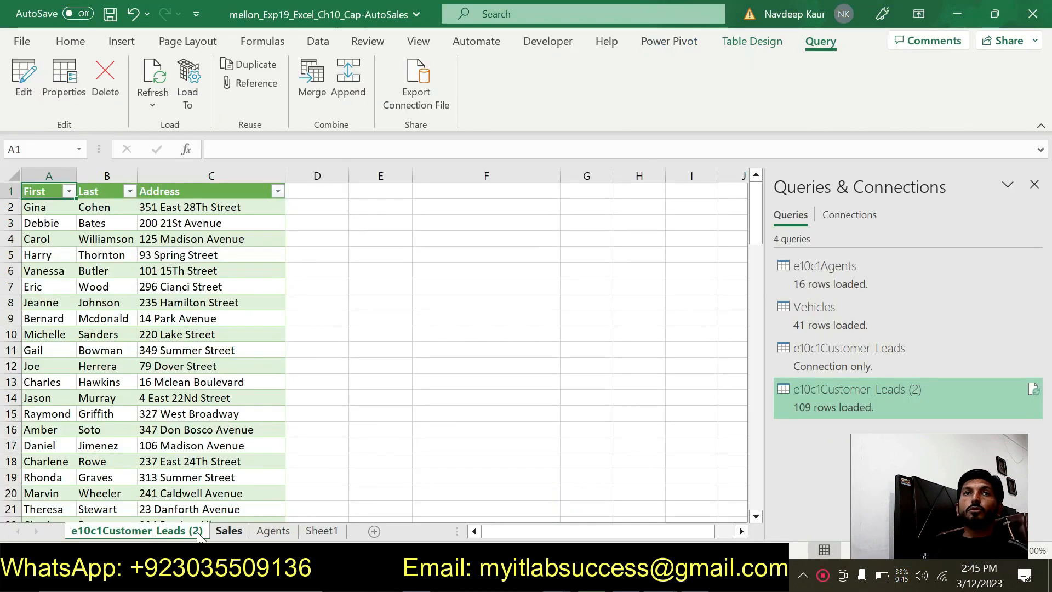
double_click(159, 531)
type("C")
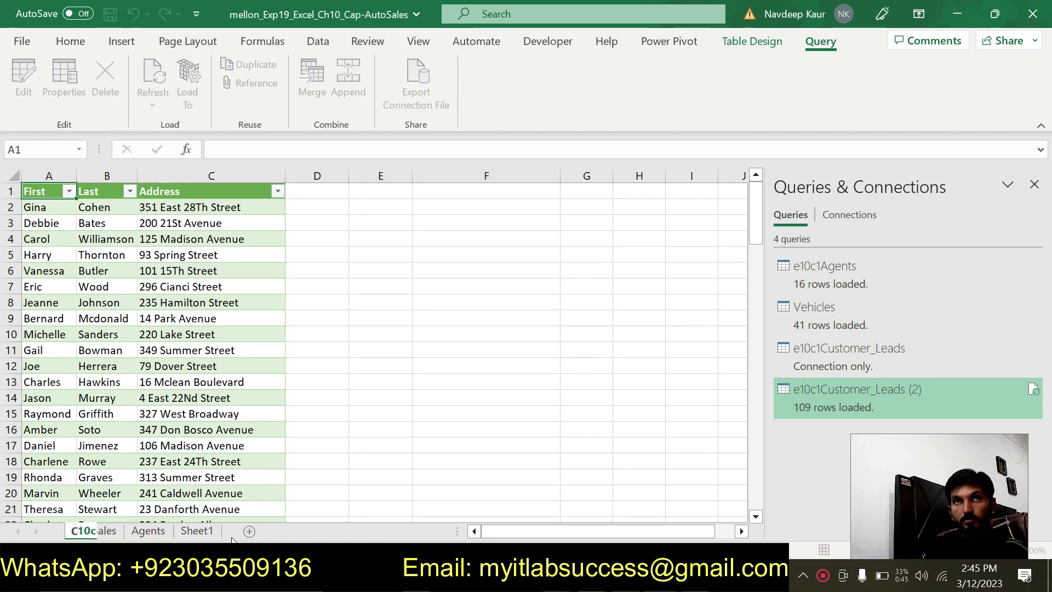
type("u")
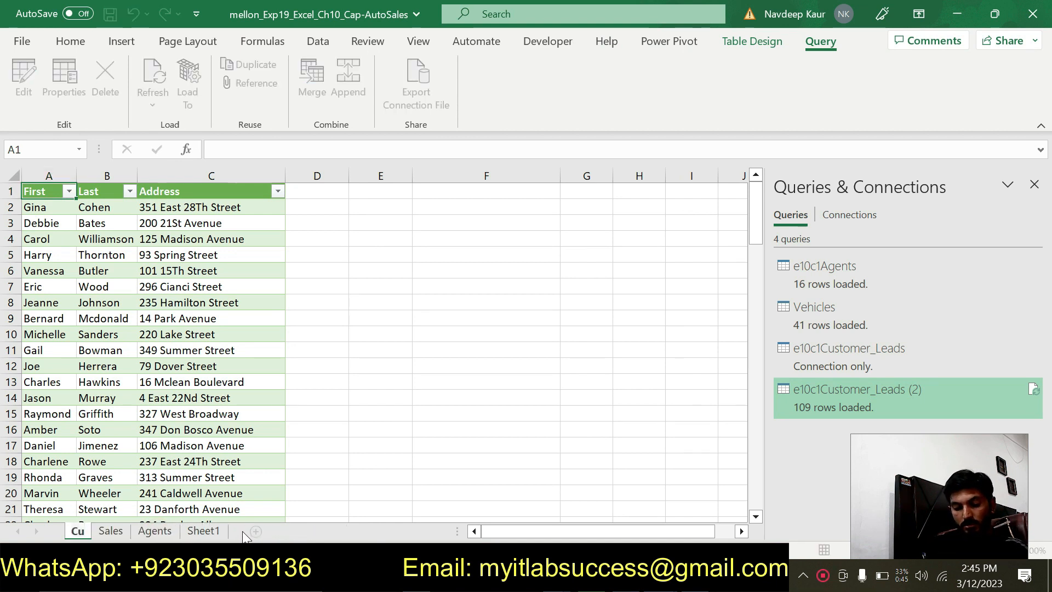
type("stome")
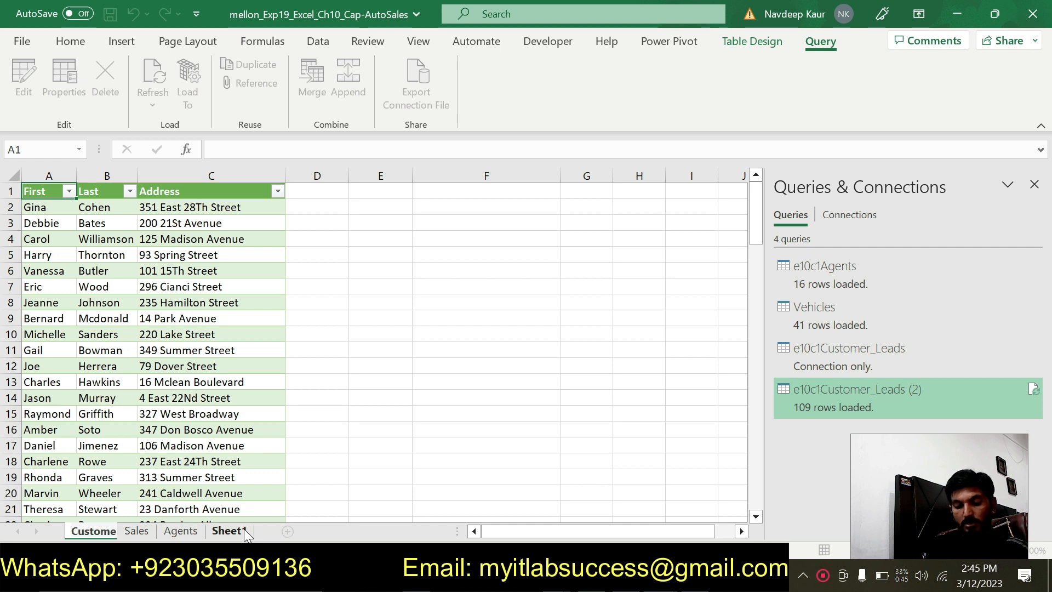
type("r_")
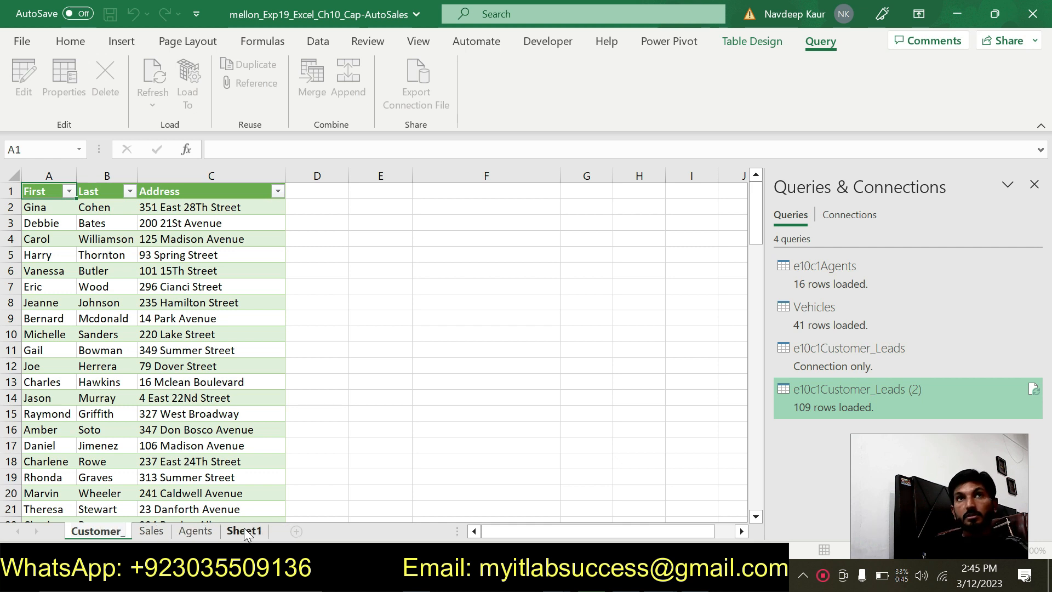
type("L")
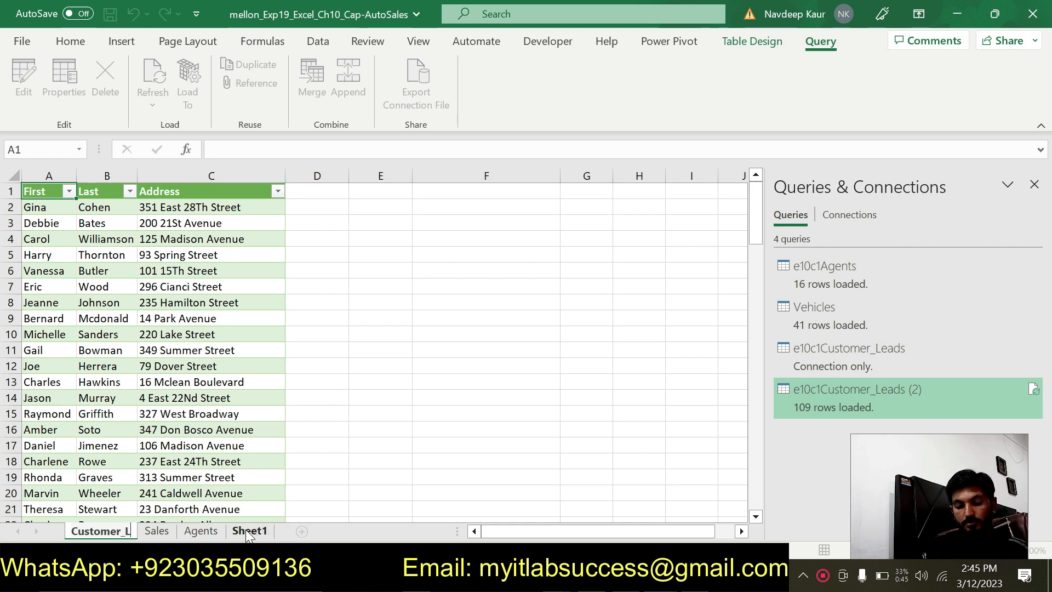
type("eads")
key("Return")
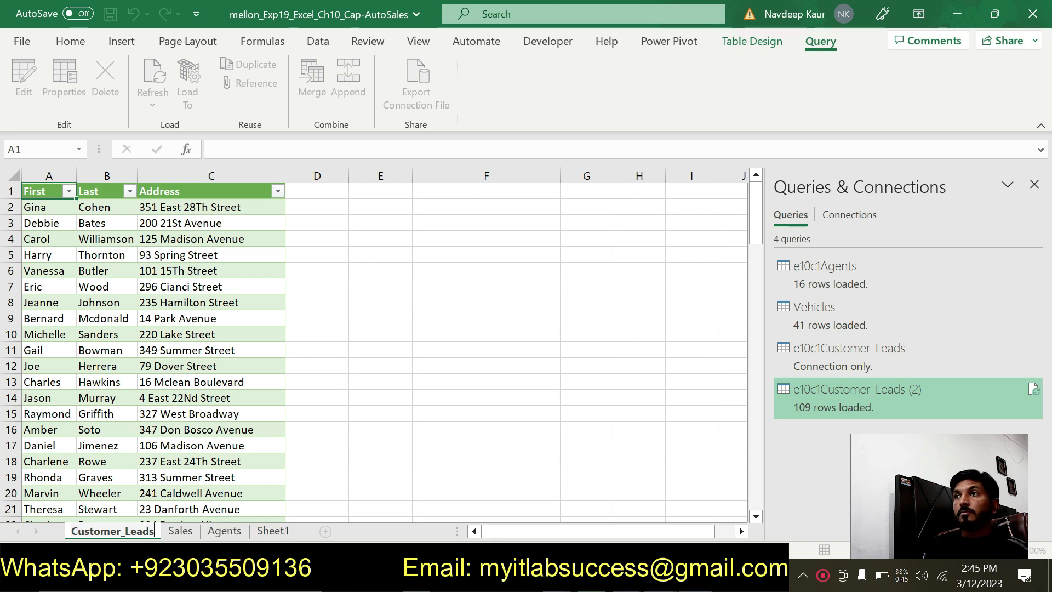
- Switch to the Word instructions, compare the Customer_Leads name with step 7, and read the steps from 8 onward
mouse_move(695, 581)
left_click(715, 513)
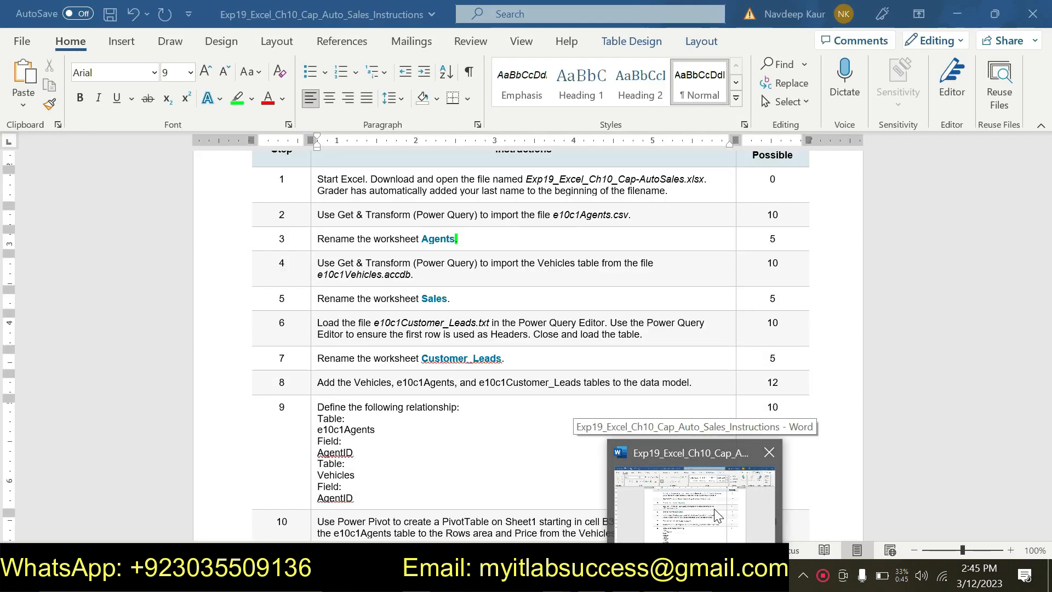
key("alt+Tab")
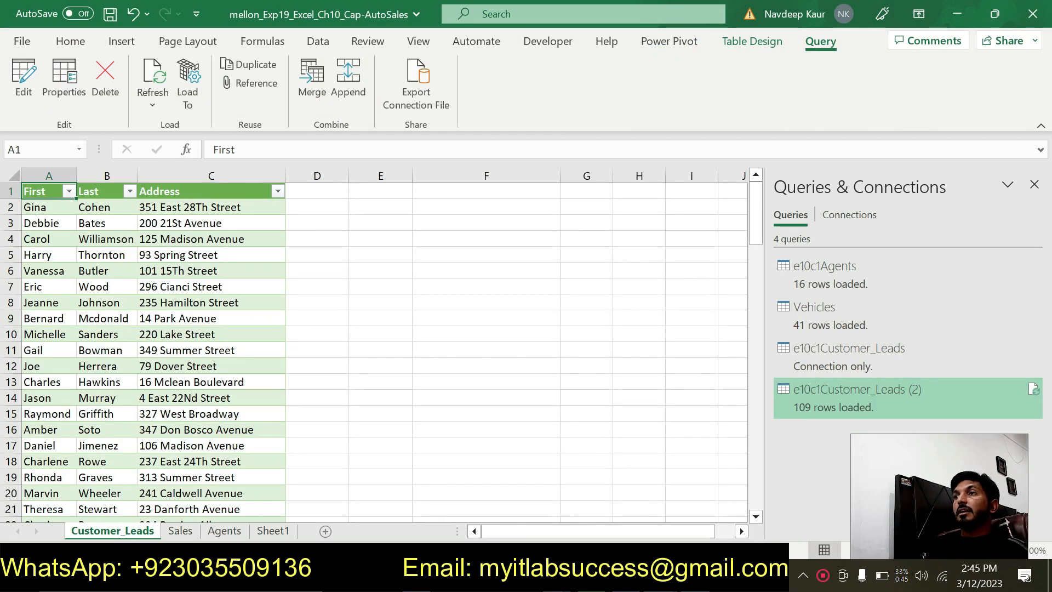
key("alt+Tab")
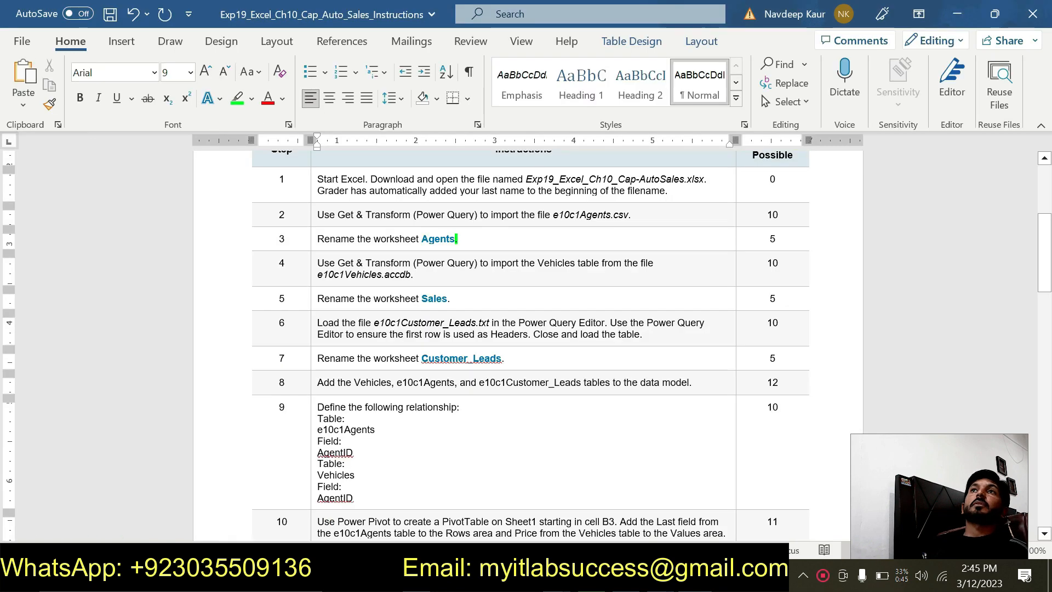
scroll(398, 356, "down", 3)
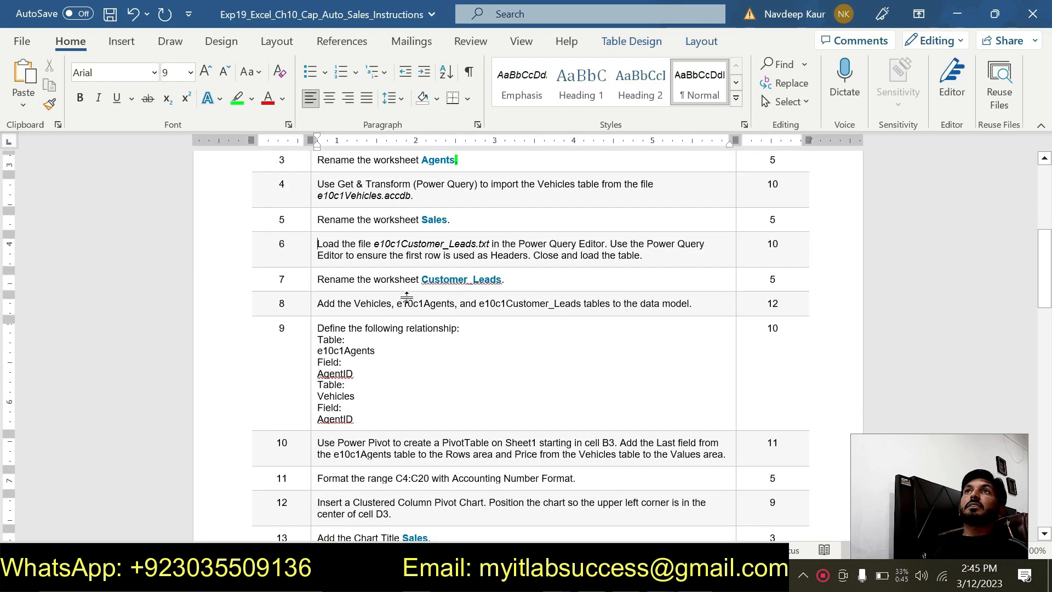
- Highlight the step 8 text in green in the Word instructions, and switch to the Cap-AutoSales workbook in Excel
left_click_drag(318, 303, 689, 303)
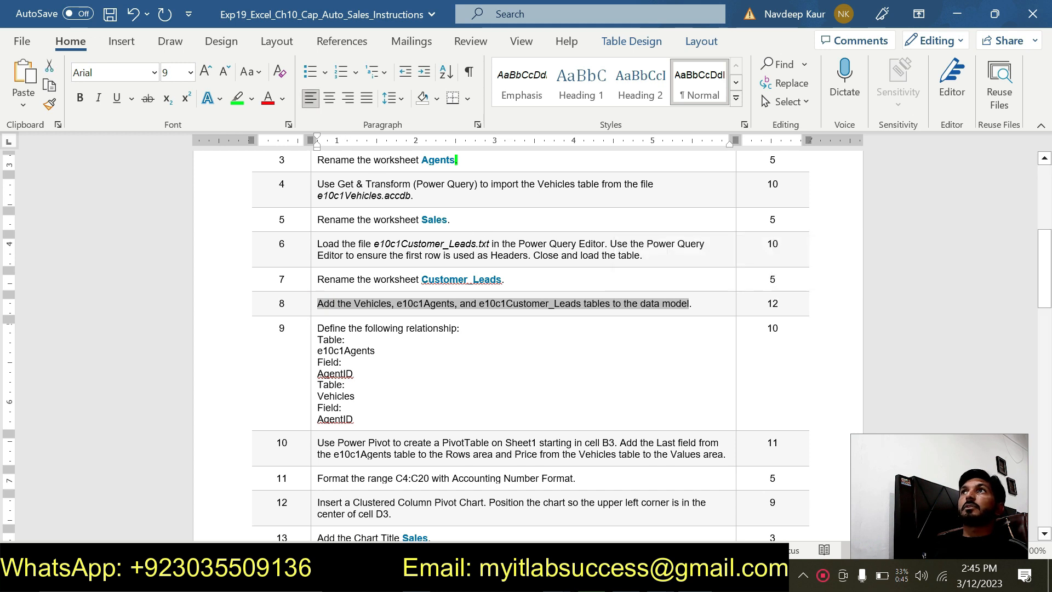
left_click(236, 98)
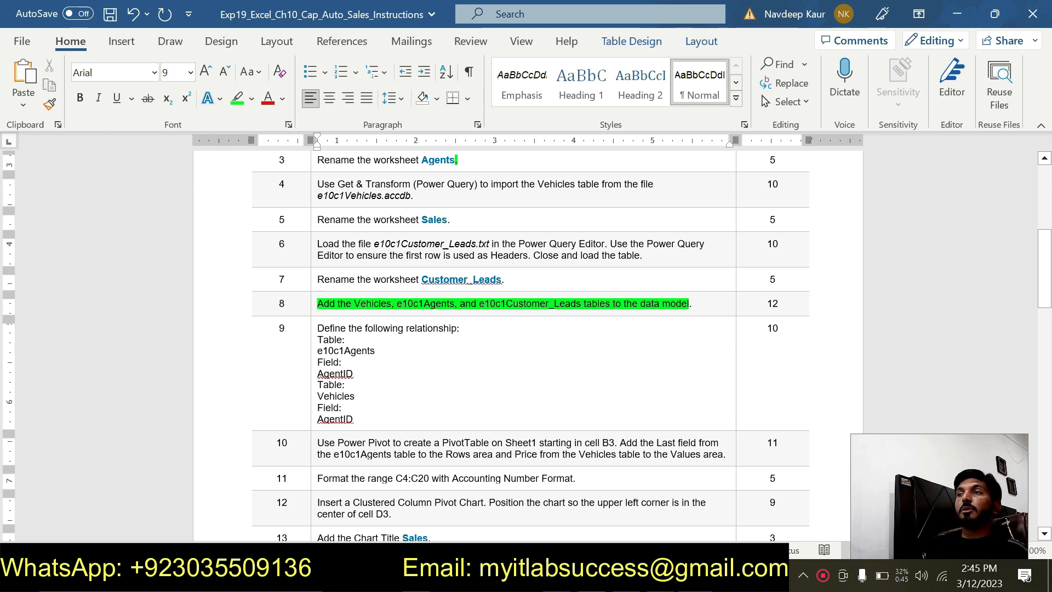
mouse_move(570, 576)
left_click(610, 509)
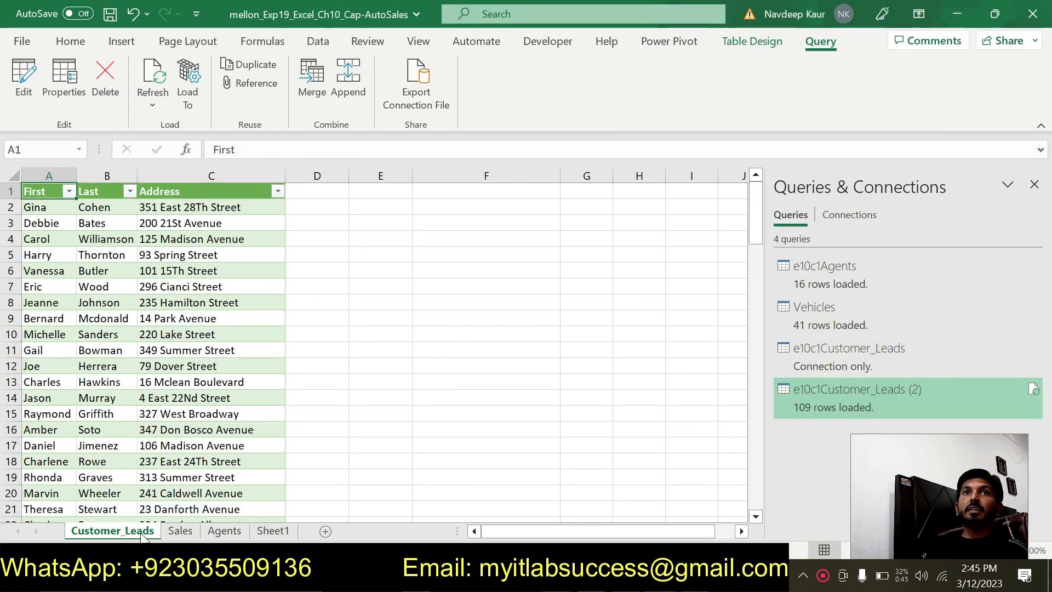
- Open the Sales worksheet and check its table name against the tables listed in step 8 of the Word instructions
left_click(180, 532)
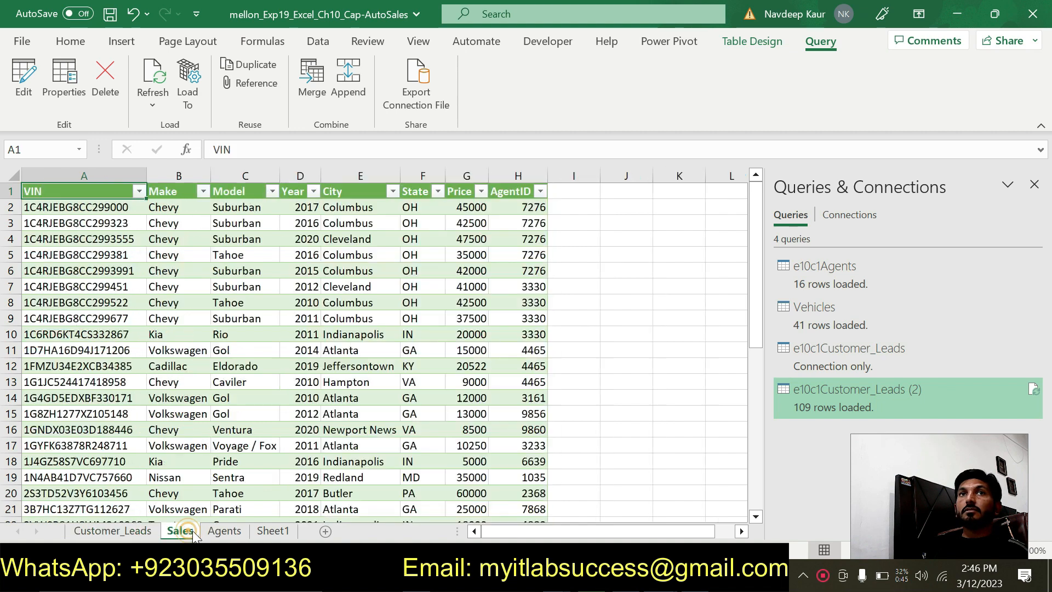
key("alt+Tab")
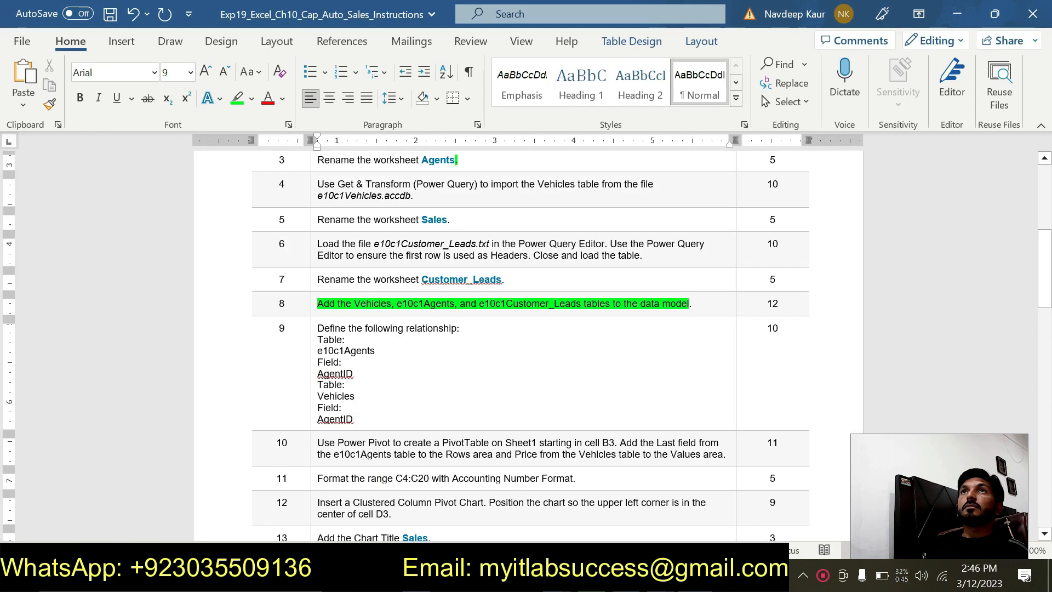
key("alt+Tab")
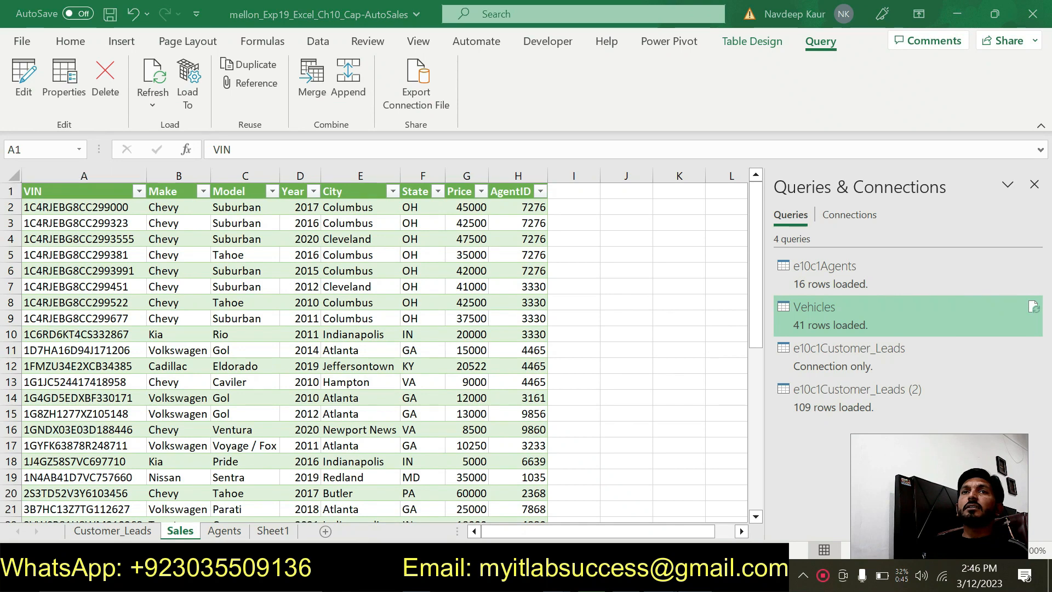
key("alt+Tab")
key("alt+Tab")
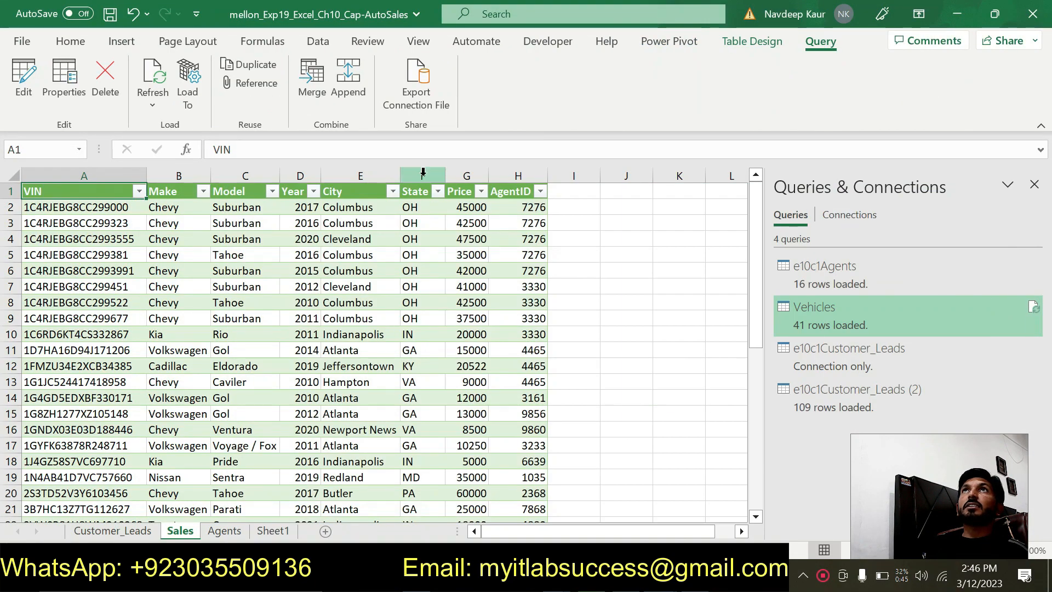
left_click(756, 41)
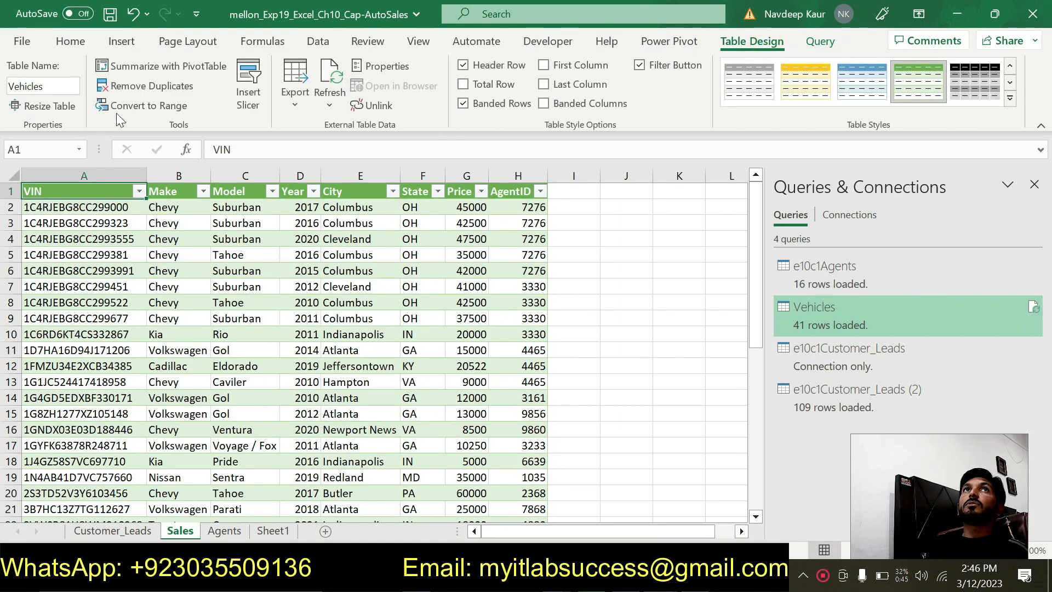
left_click(44, 86)
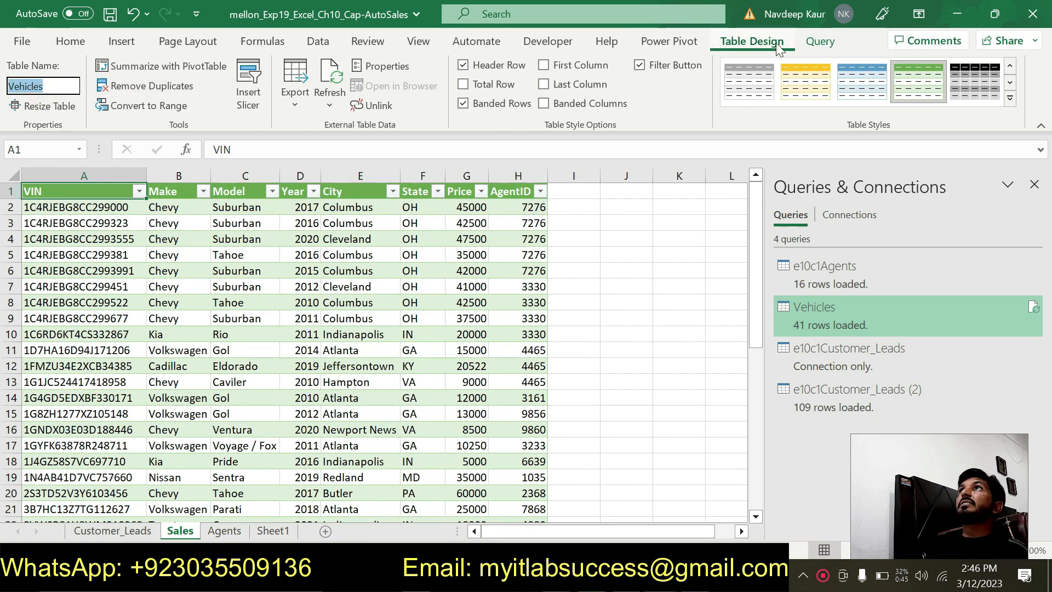
- Add the Vehicles table on the Sales worksheet to the data model and close the Power Pivot window
left_click(664, 43)
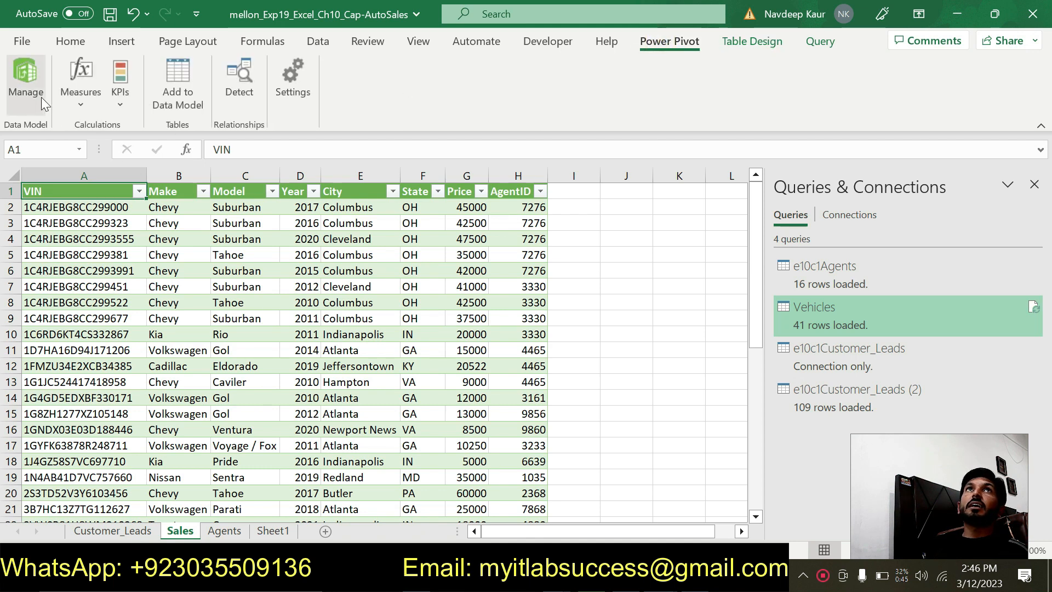
left_click(170, 98)
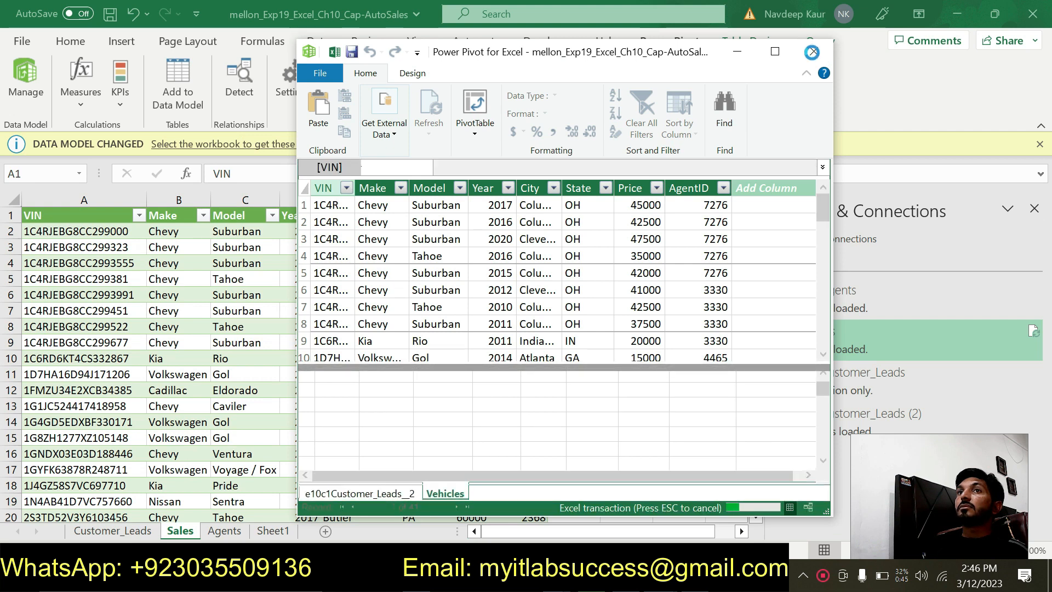
left_click(814, 52)
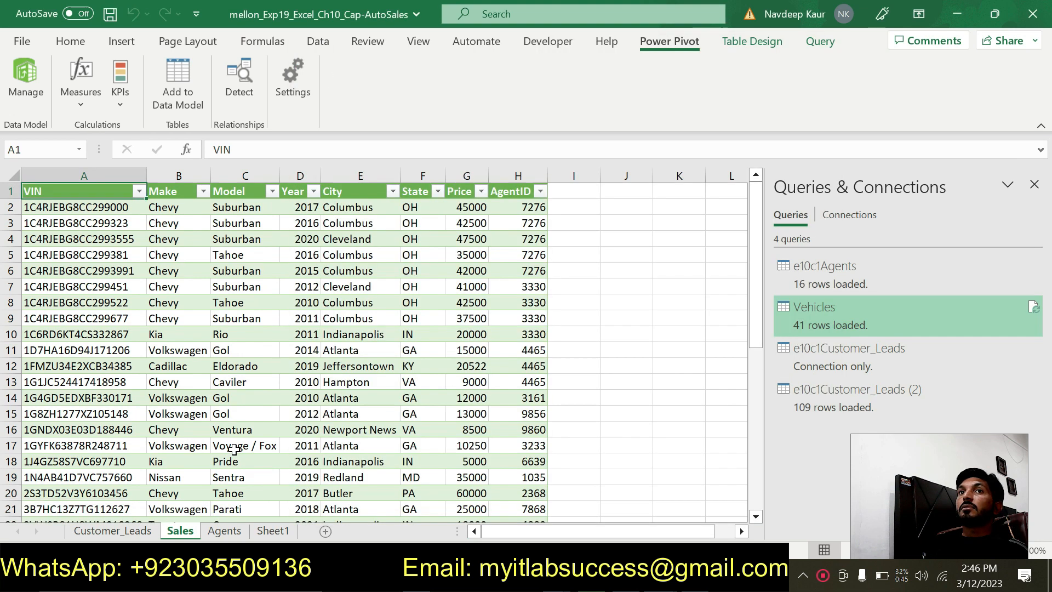
- Add the e10c1Agents table on the Agents worksheet to the data model, and review the tables in the Power Pivot window
left_click(214, 532)
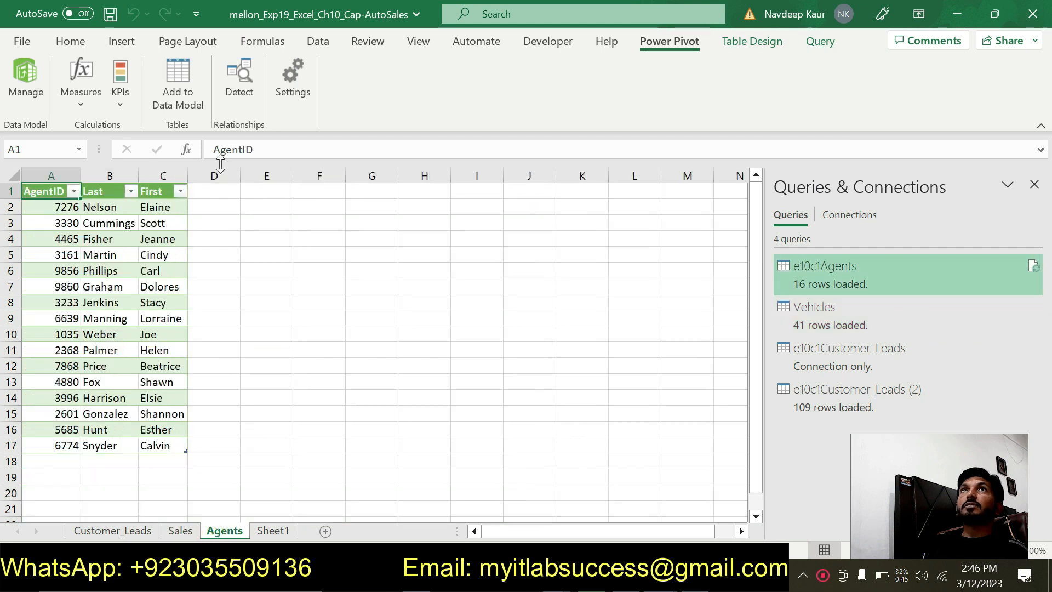
left_click(188, 85)
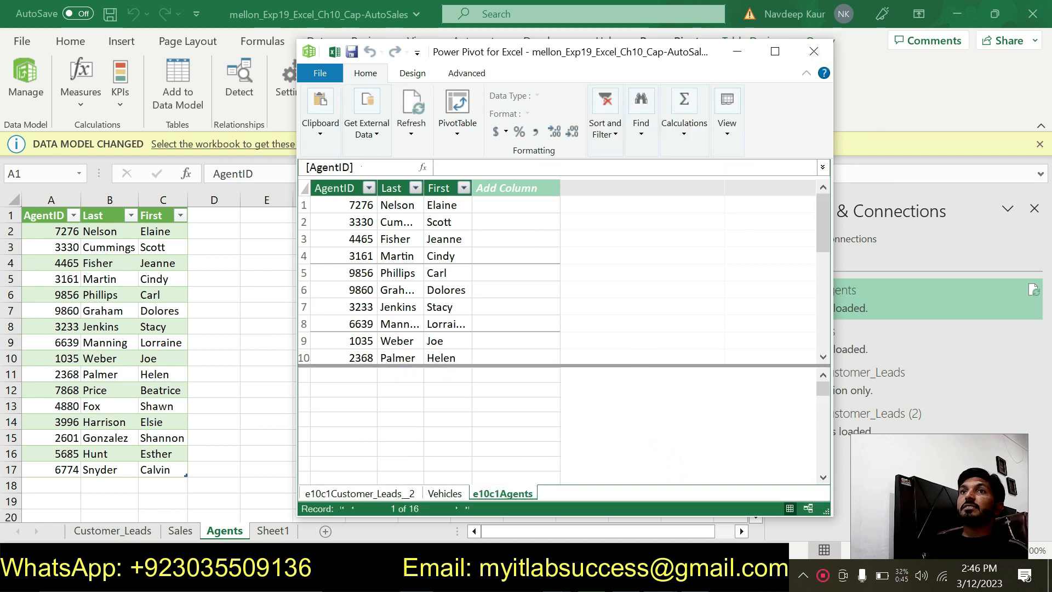
left_click(382, 492)
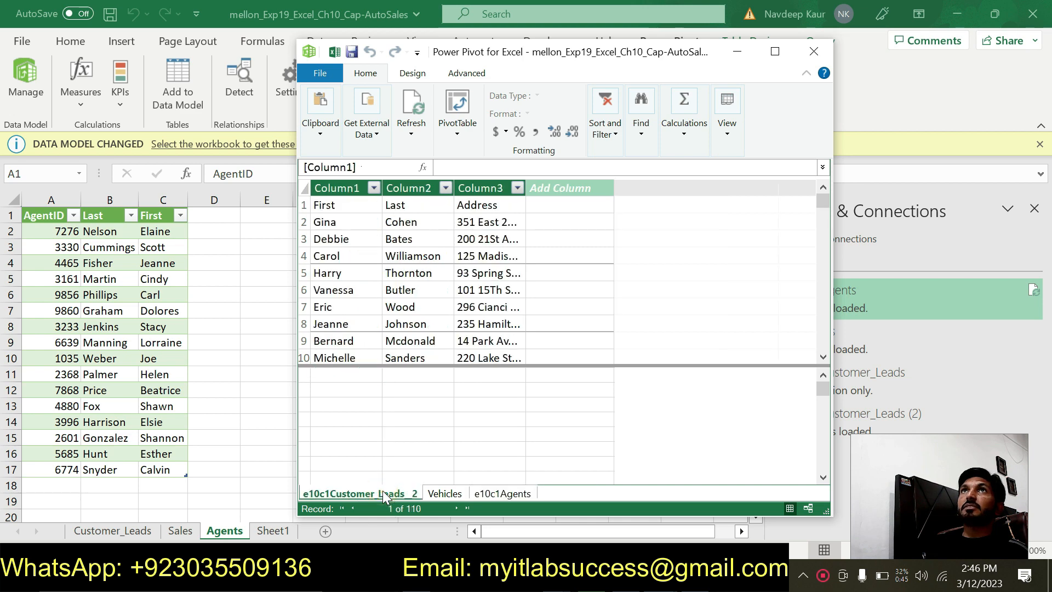
left_click(432, 495)
left_click(502, 494)
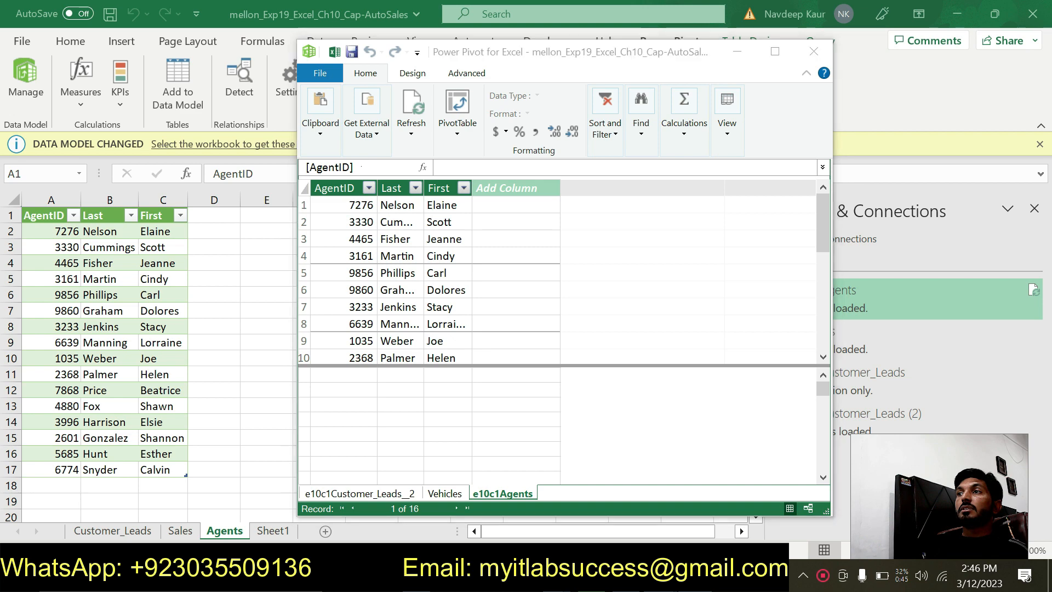
- Switch to the Word instructions and remove the green highlight from step 8
key("alt+Tab")
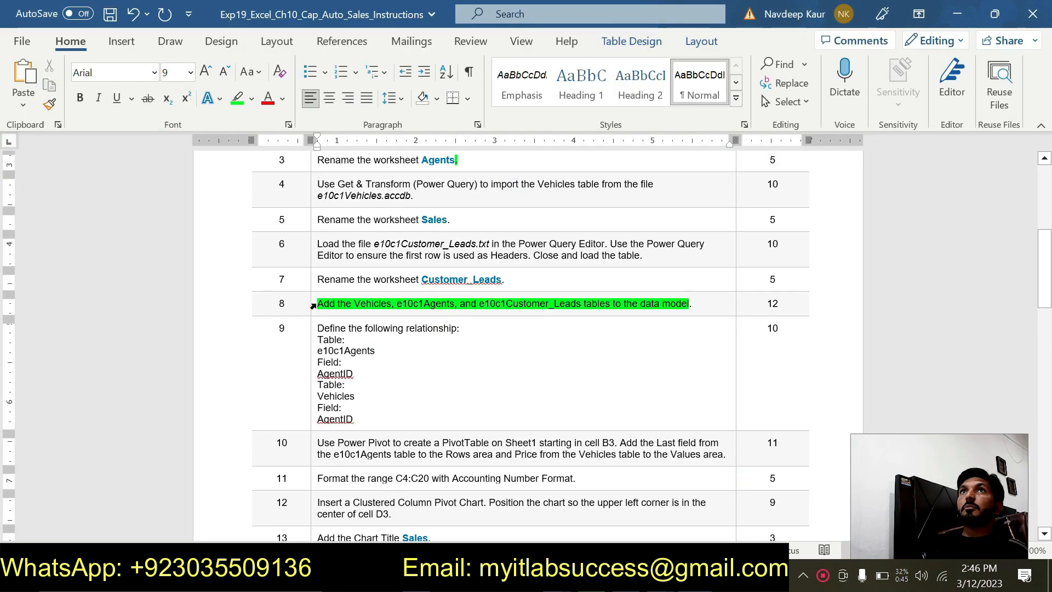
left_click_drag(317, 303, 689, 304)
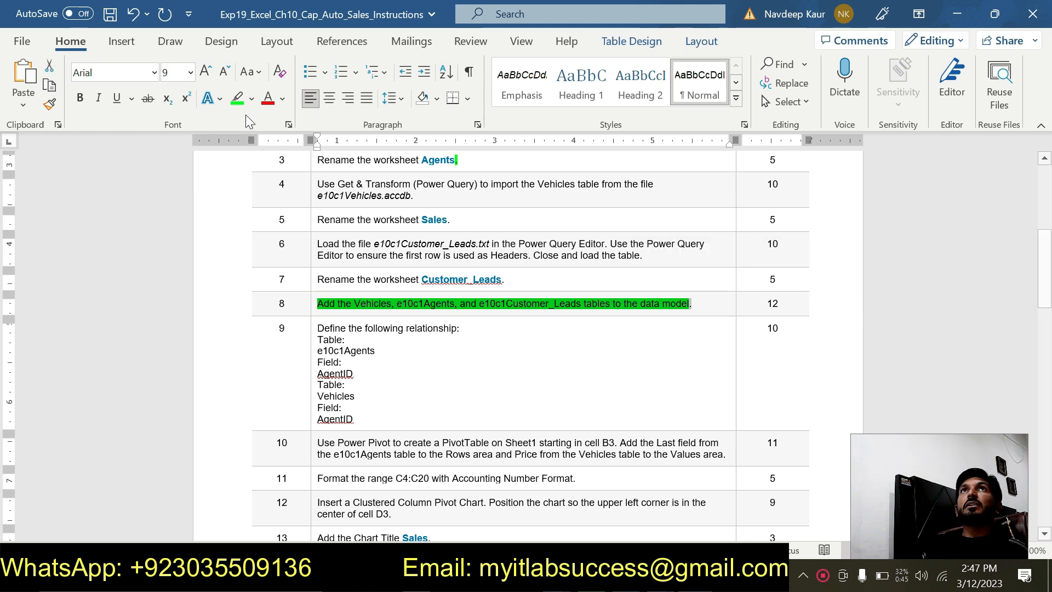
left_click(239, 101)
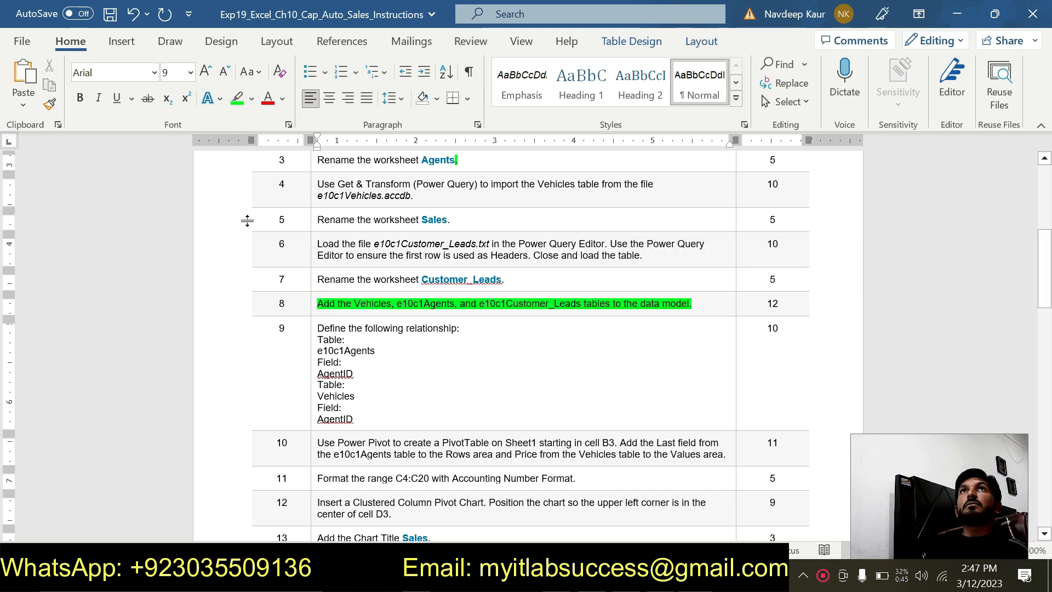
left_click_drag(317, 304, 698, 303)
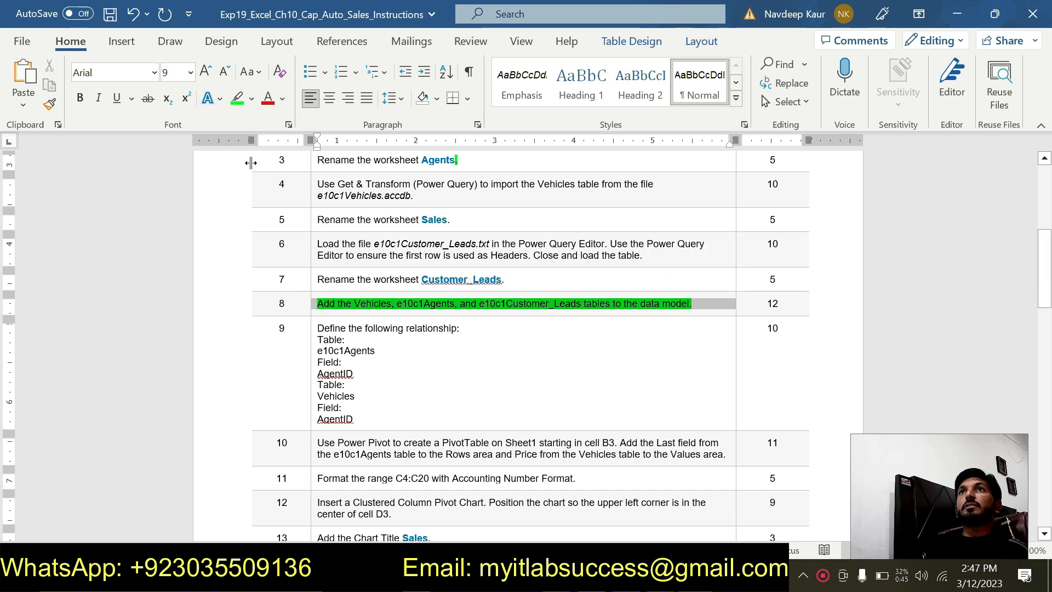
left_click(238, 101)
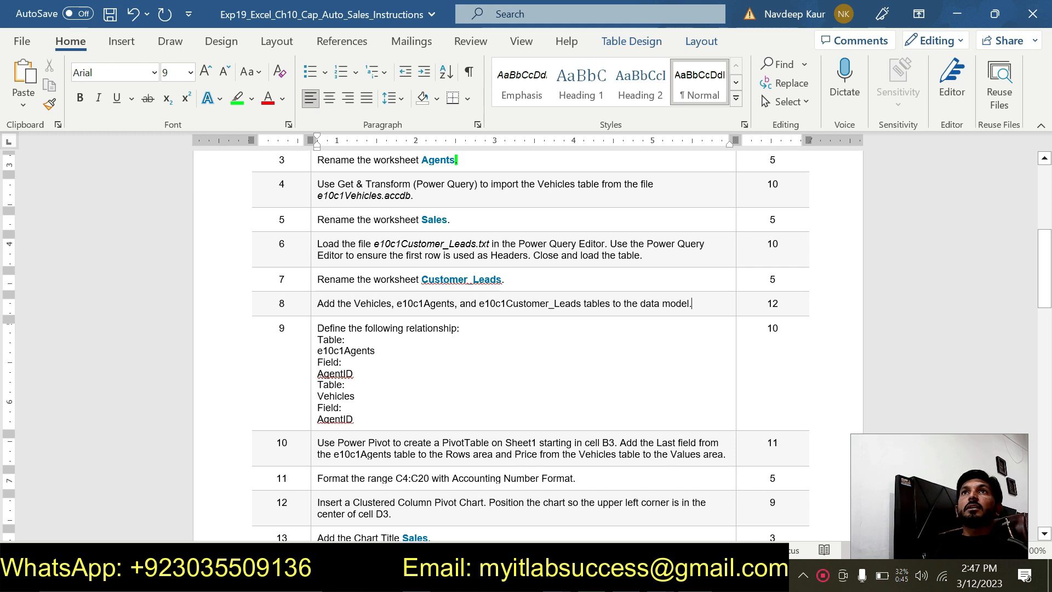
- Highlight the whole relationship definition in step 9 in green
left_click_drag(362, 423, 317, 327)
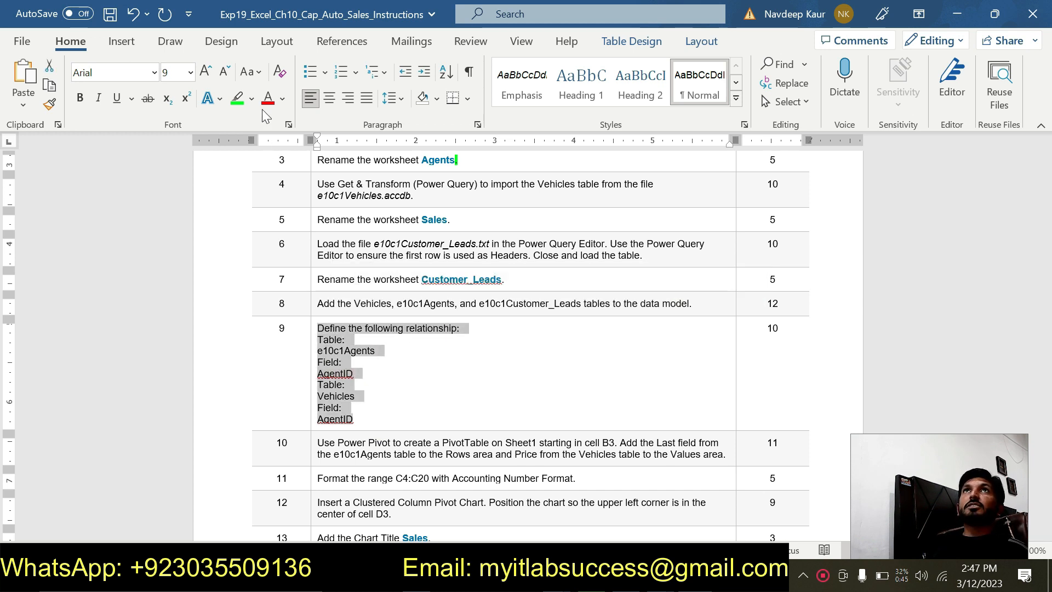
left_click(237, 100)
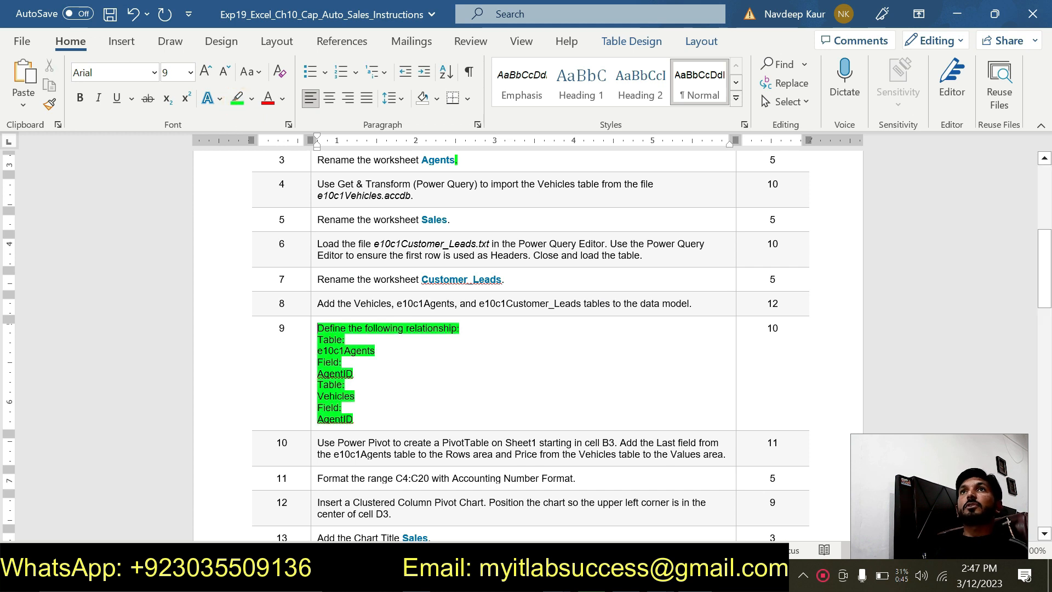
left_click(426, 398)
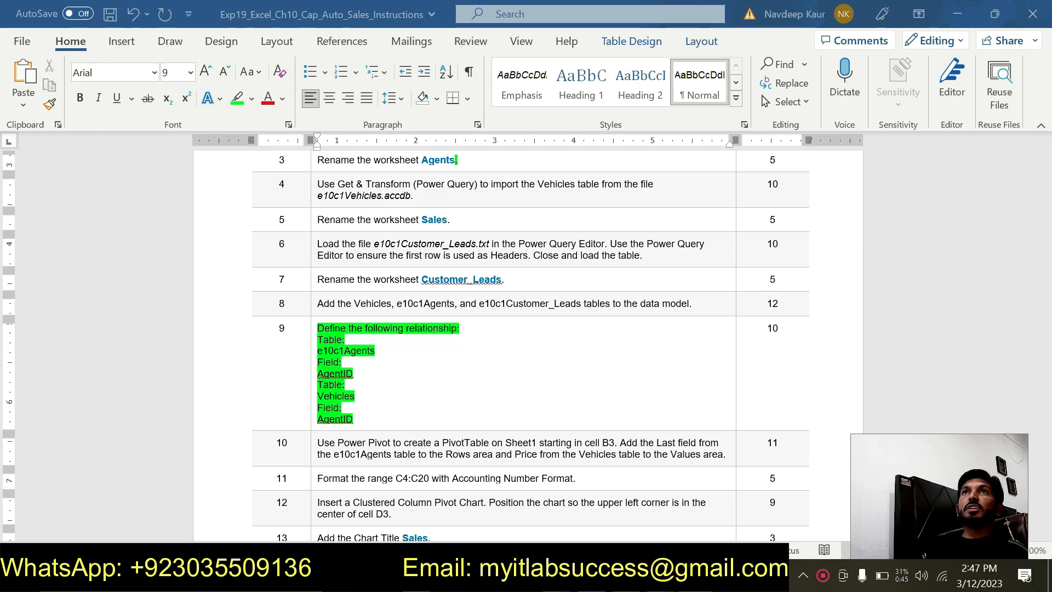
- Switch to the Cap-AutoSales workbook in Excel, close the Power Pivot window, and restore the full ribbon after collapsing it
key("alt+Tab")
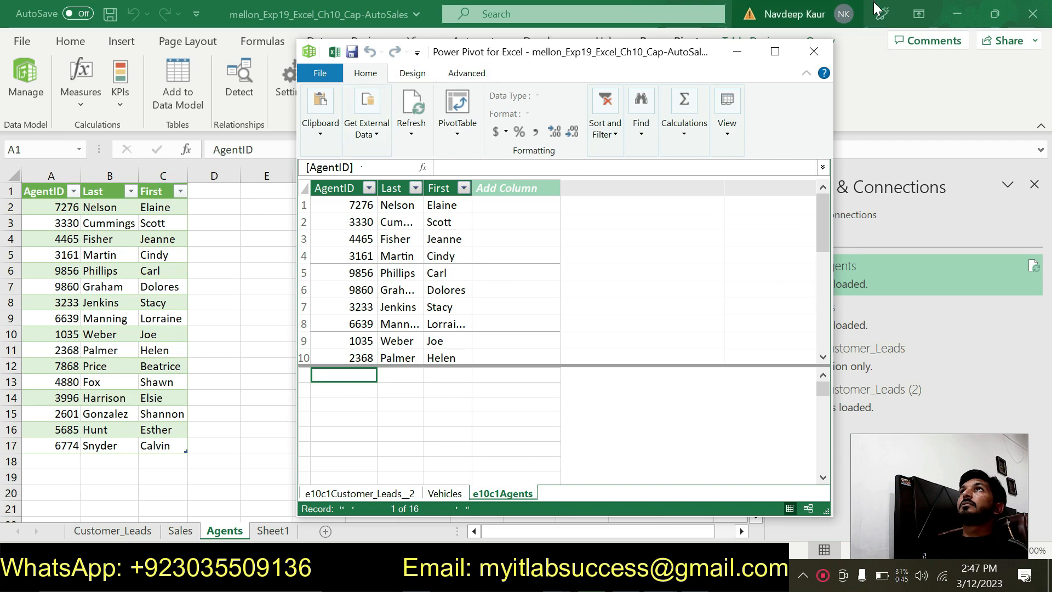
left_click(806, 57)
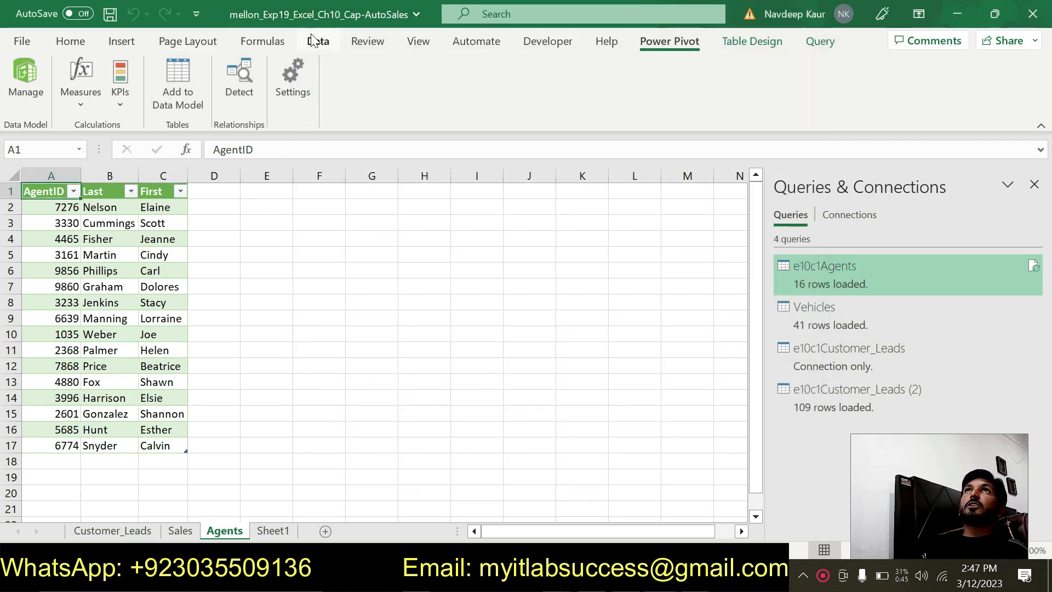
left_click(315, 41)
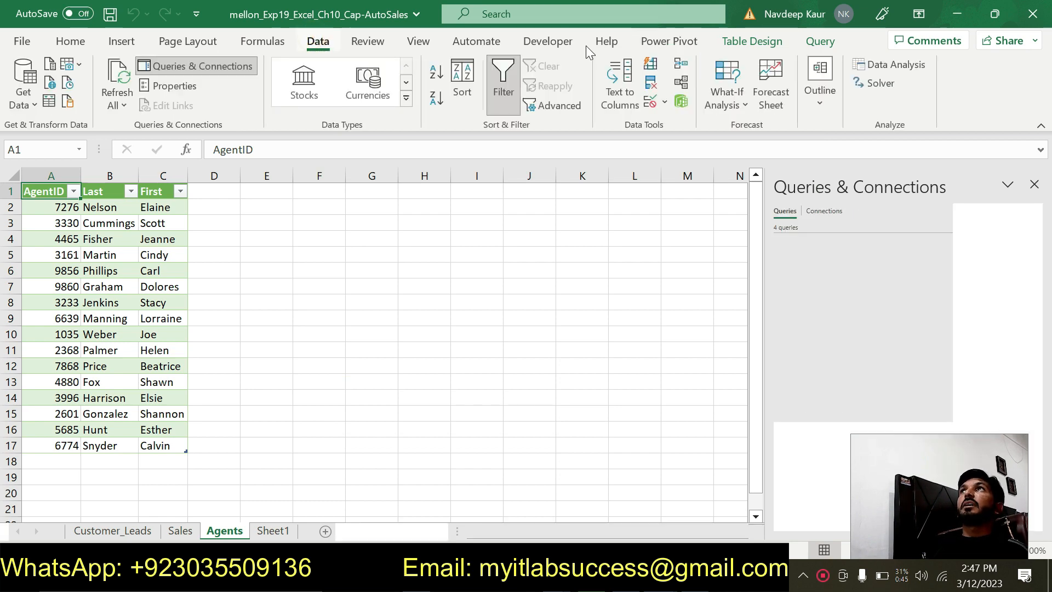
double_click(589, 50)
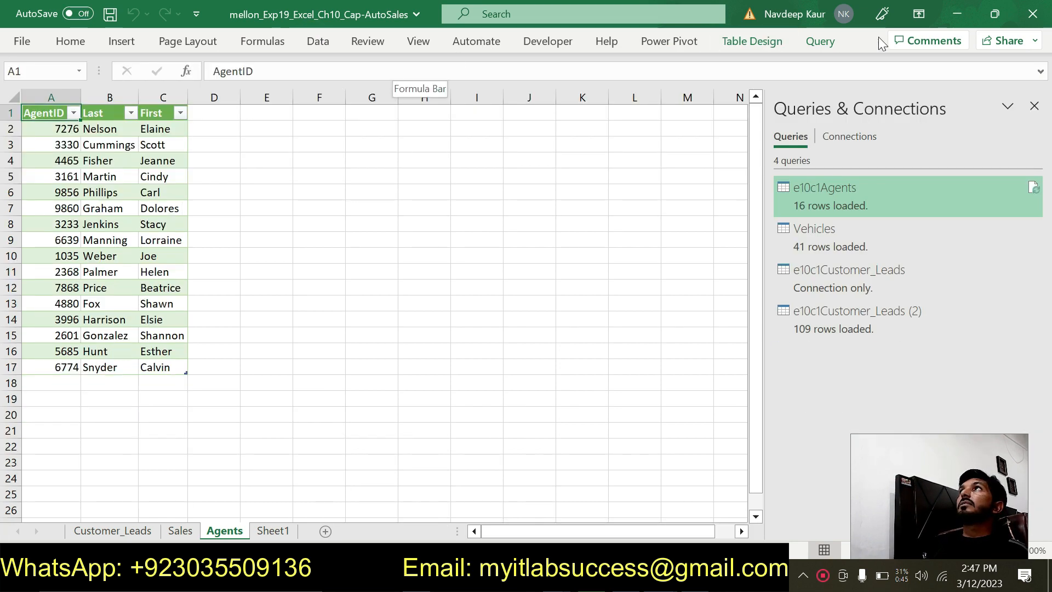
left_click(915, 15)
left_click(901, 158)
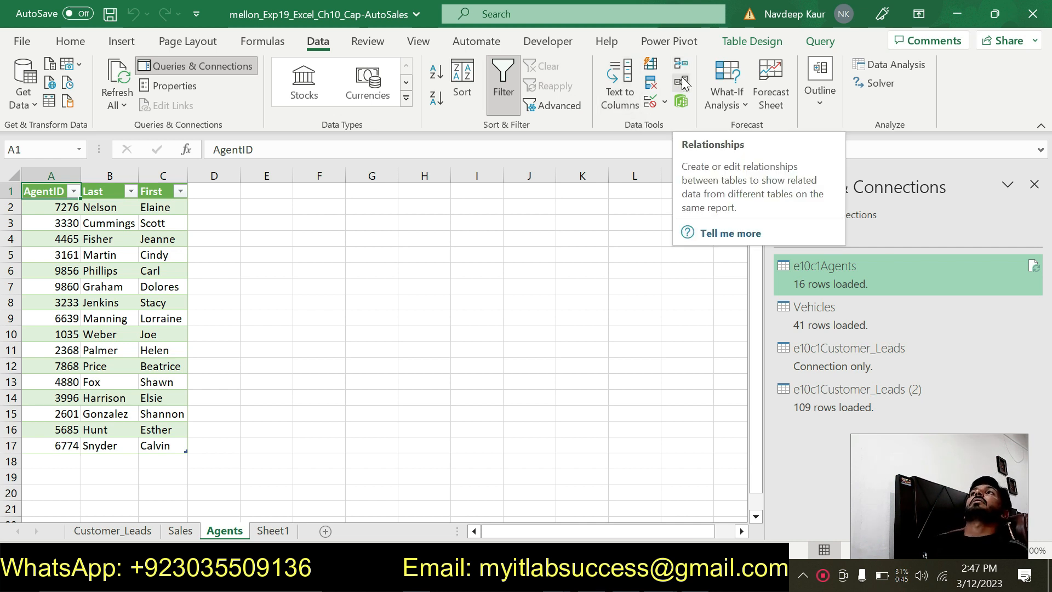
- Start a new relationship with e10c1Agents as the table and Vehicles as the related table, checking step 9 of the Word instructions
left_click(683, 83)
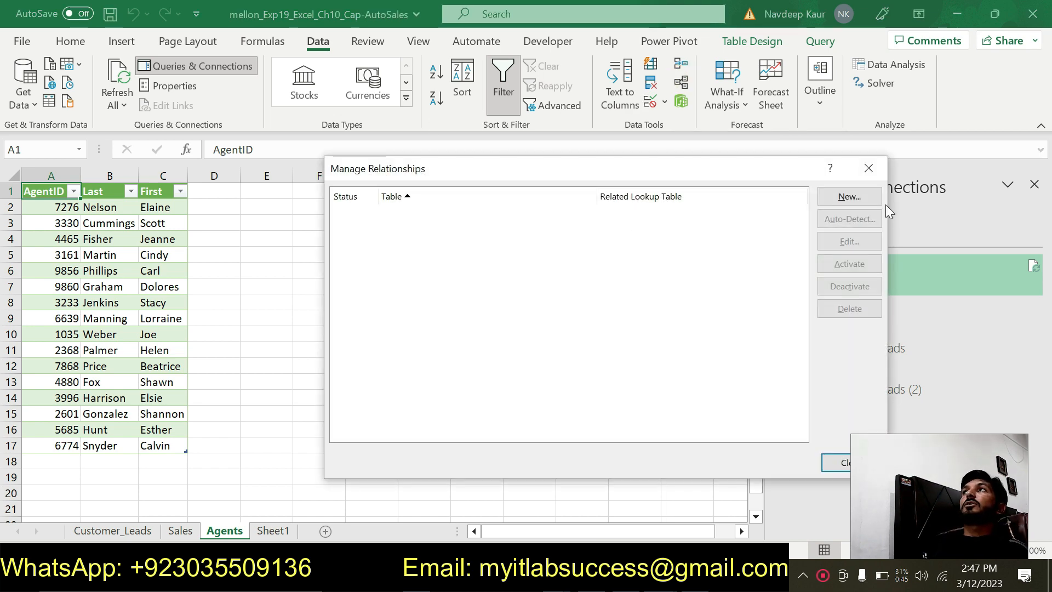
left_click(849, 196)
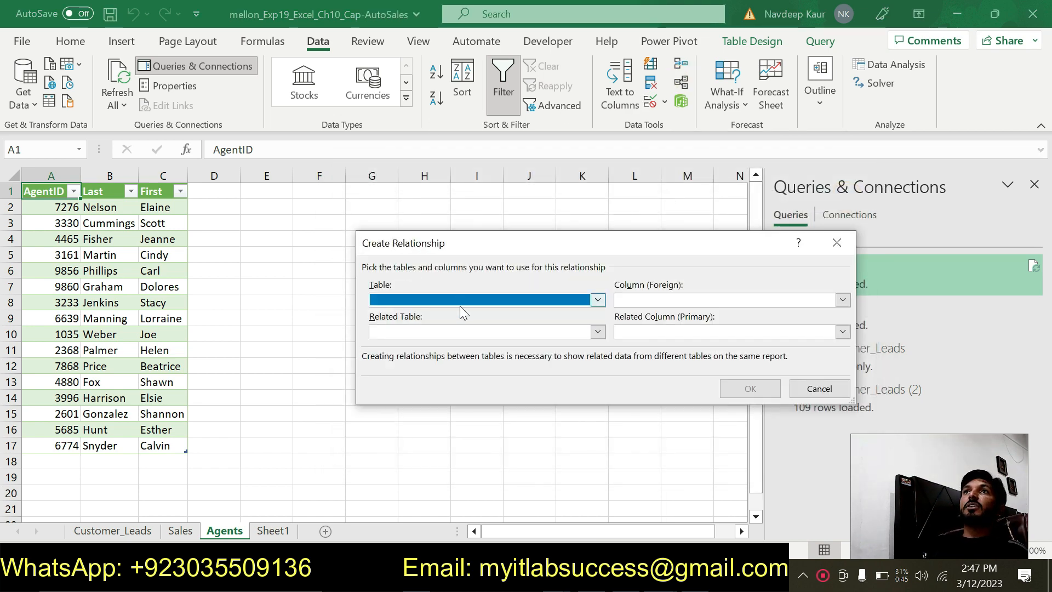
left_click(459, 301)
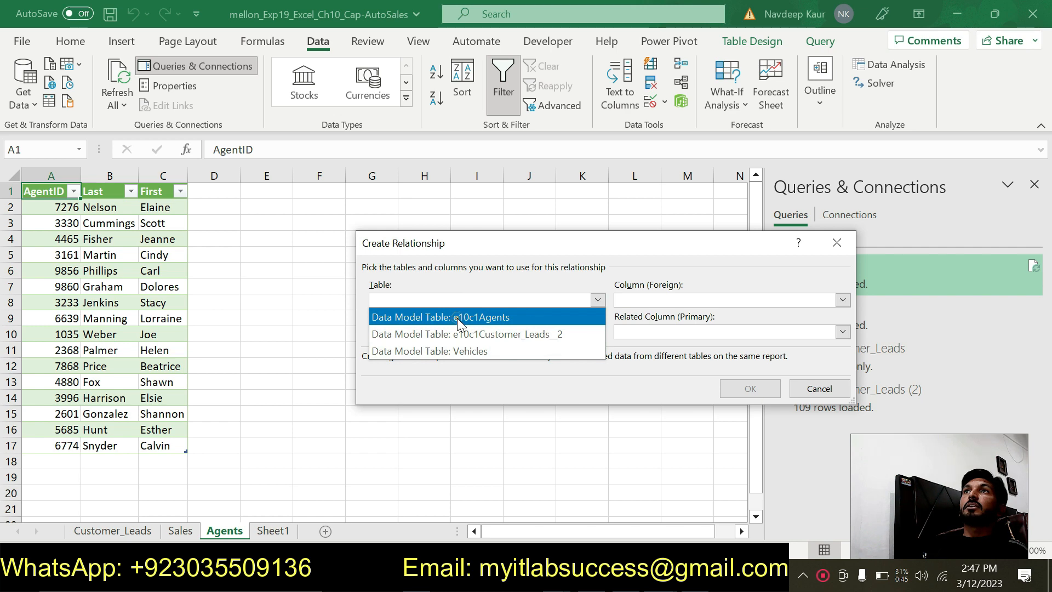
left_click(458, 318)
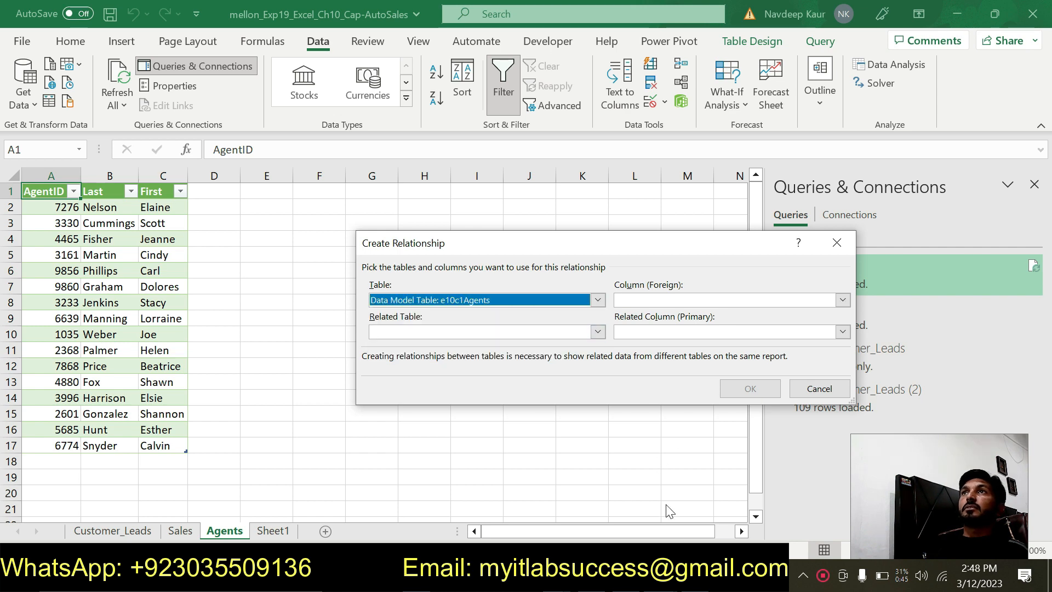
key("alt+Tab")
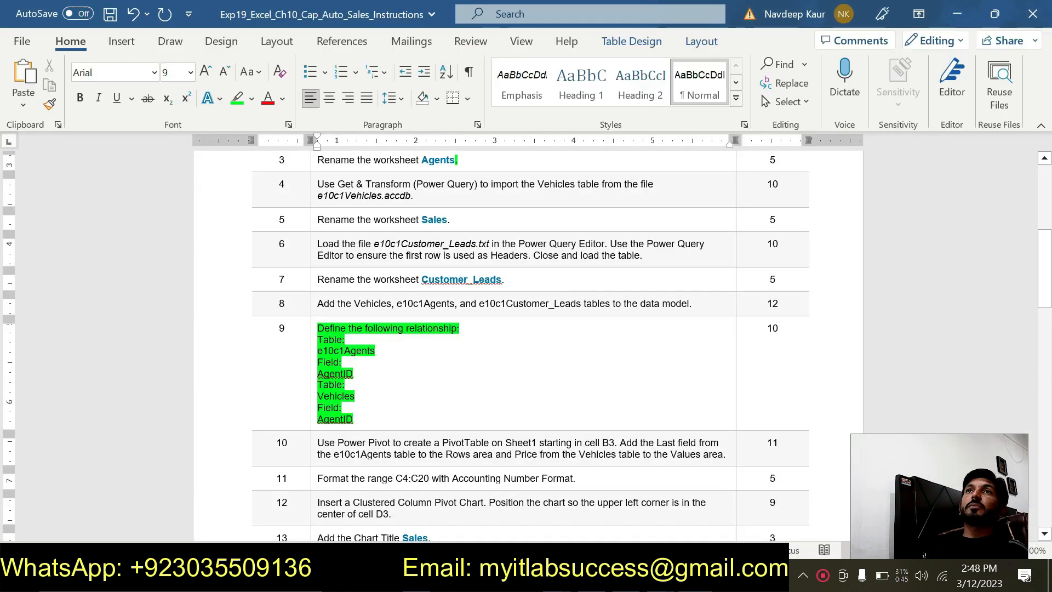
key("alt+Tab")
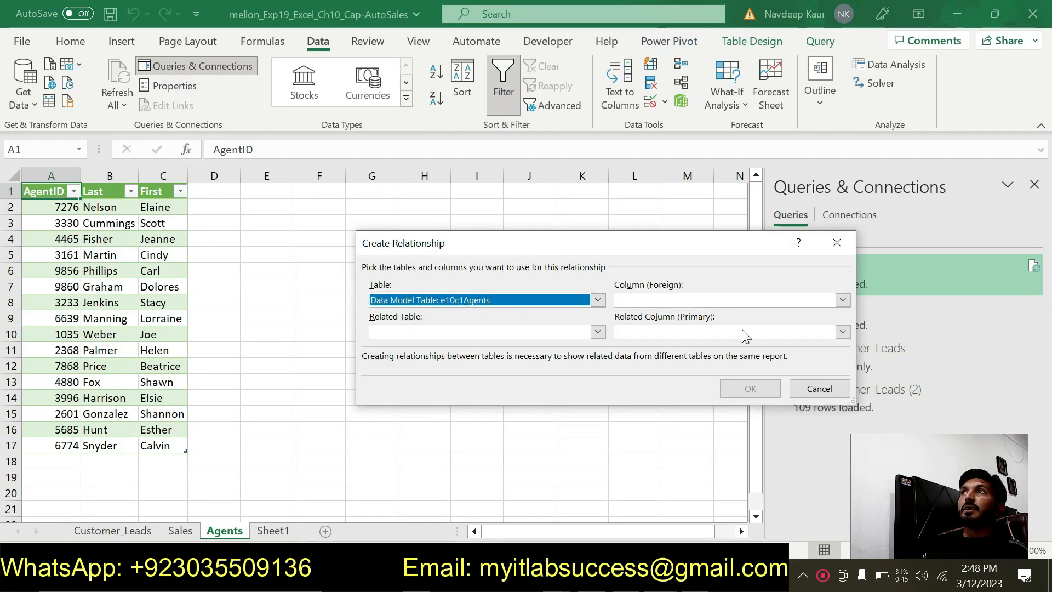
key("alt+Tab")
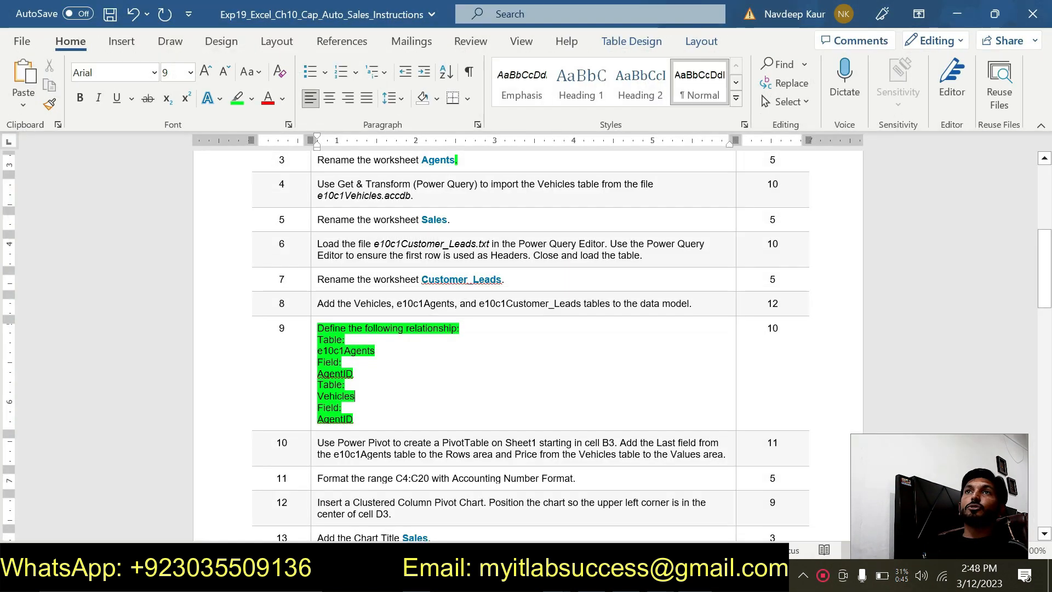
key("alt+Tab")
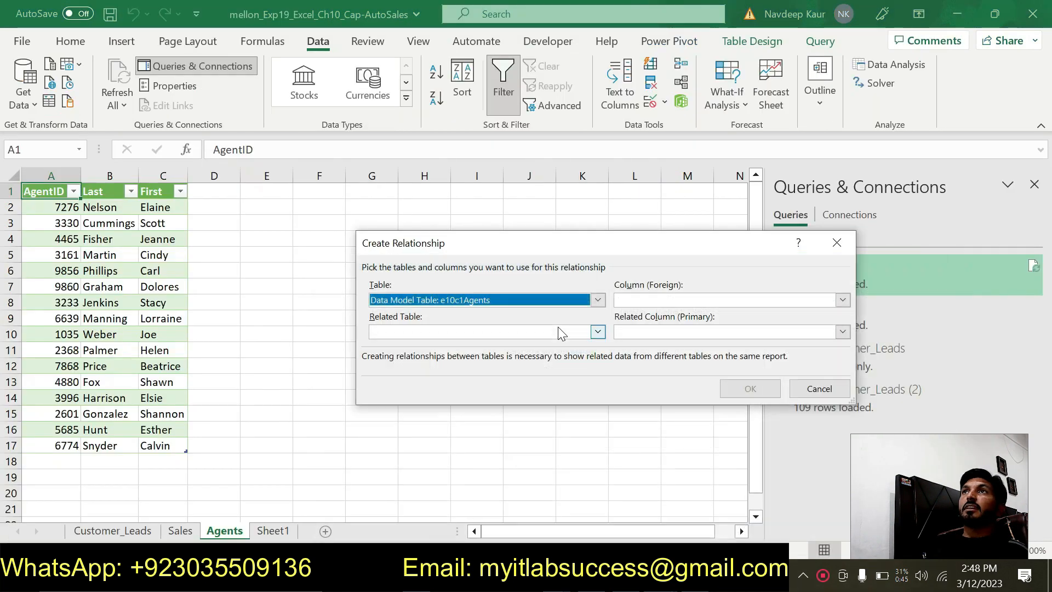
left_click(553, 332)
left_click(453, 380)
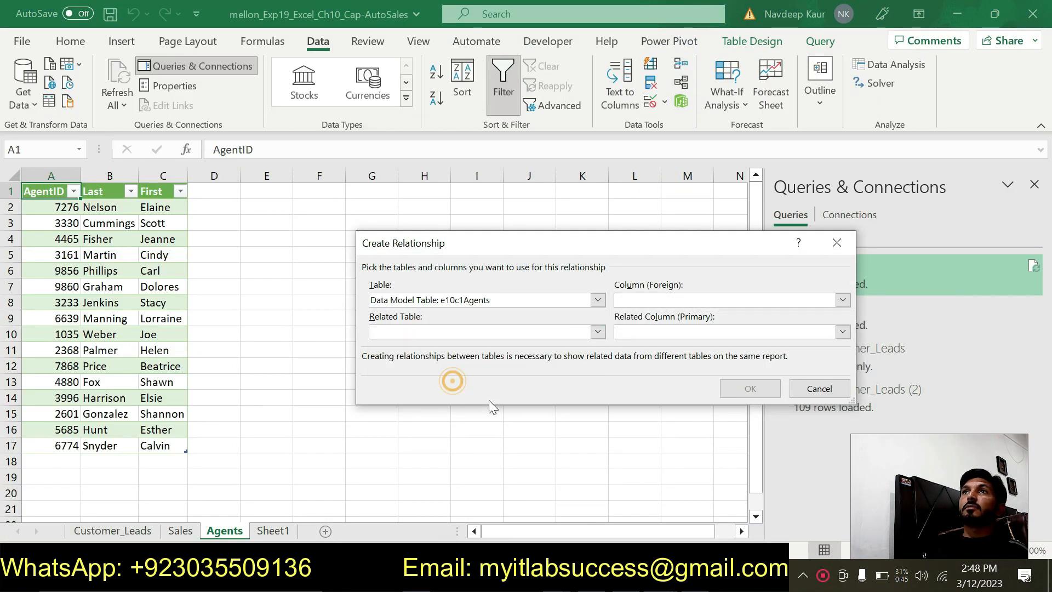
- Check the fields in the Word instructions, set both relationship columns to AgentID, create the relationship, and close the relationship manager in Excel
key("alt+Tab")
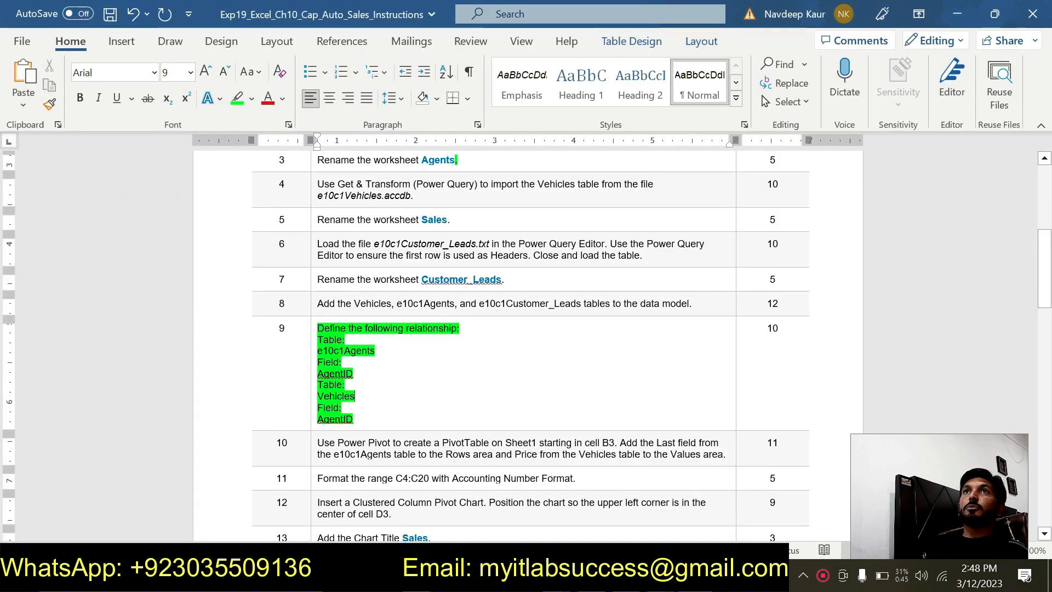
left_click(346, 369)
left_click_drag(346, 369, 319, 370)
left_click_drag(347, 416, 318, 417)
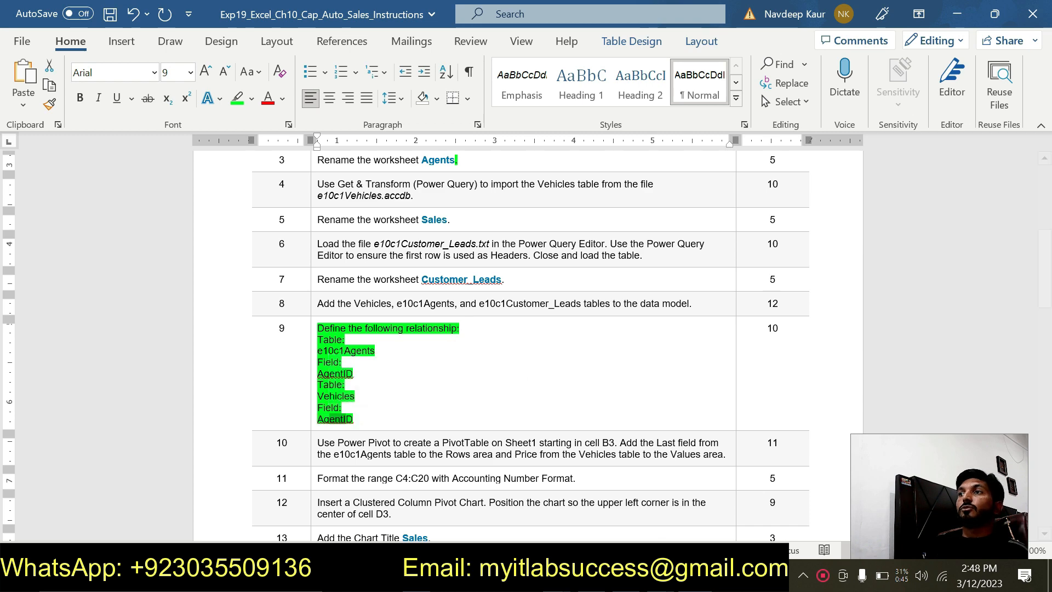
key("alt+Tab")
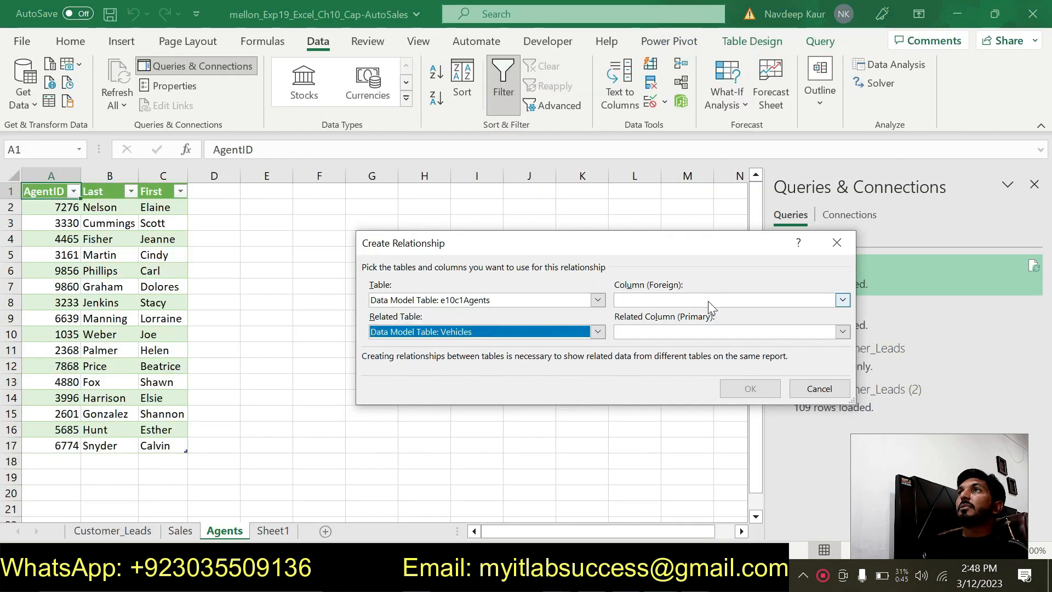
left_click(708, 301)
left_click(655, 317)
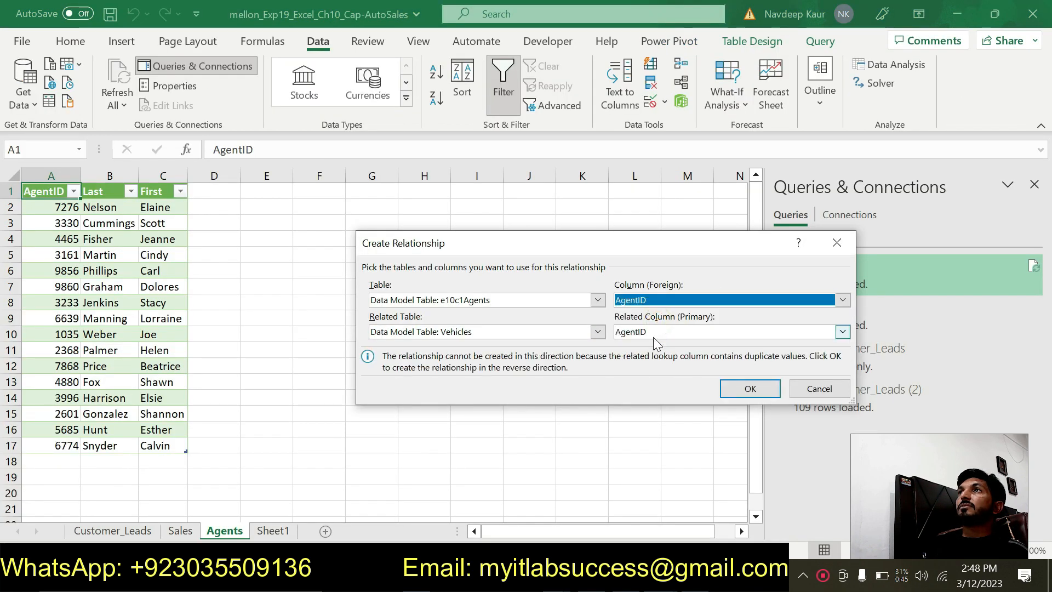
left_click(652, 332)
left_click(648, 350)
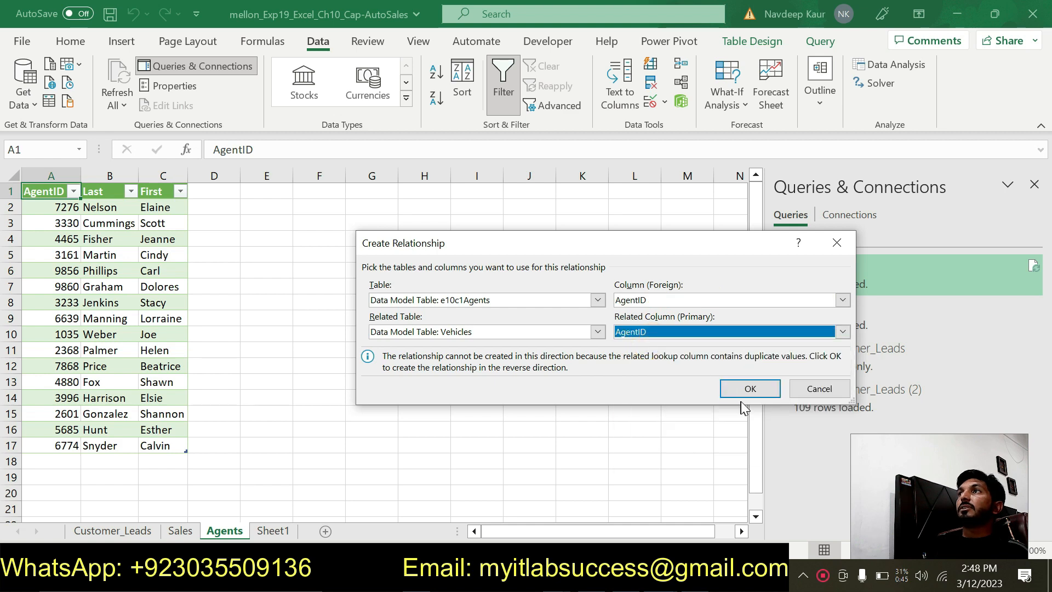
left_click(748, 389)
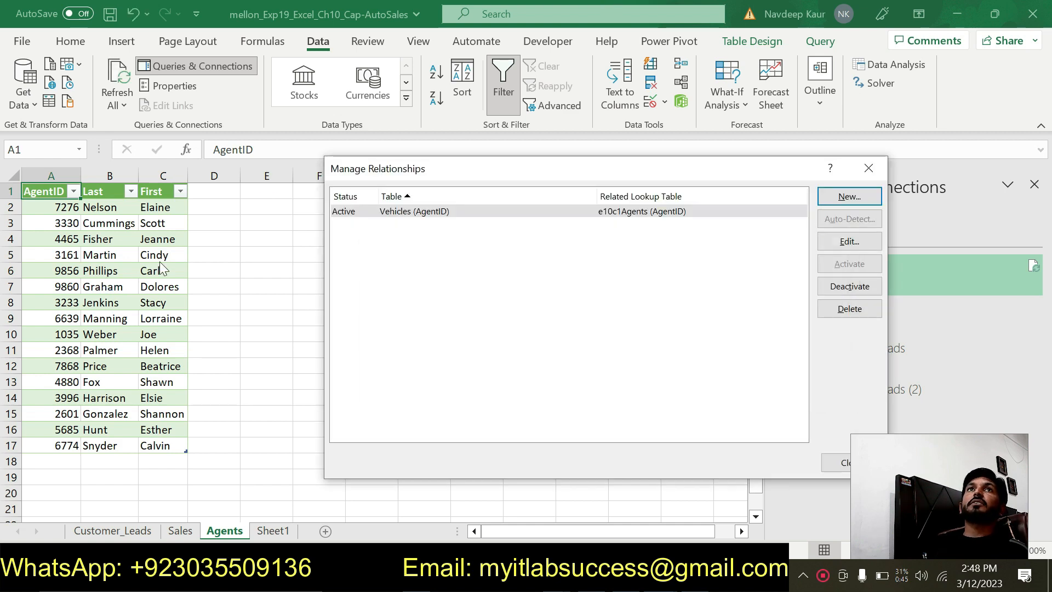
key("alt+Tab")
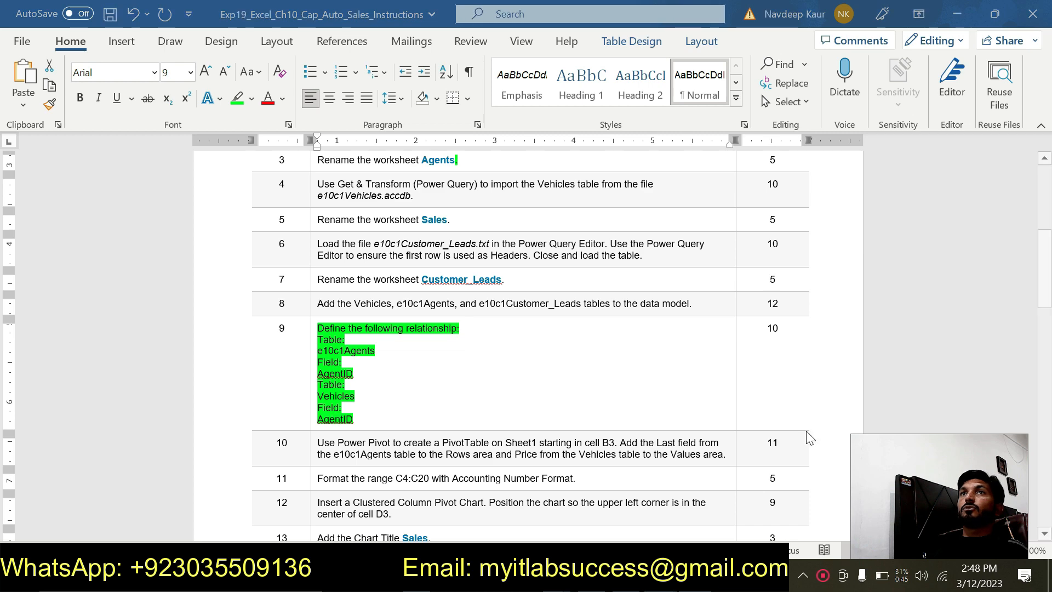
key("alt+Tab")
left_click(825, 463)
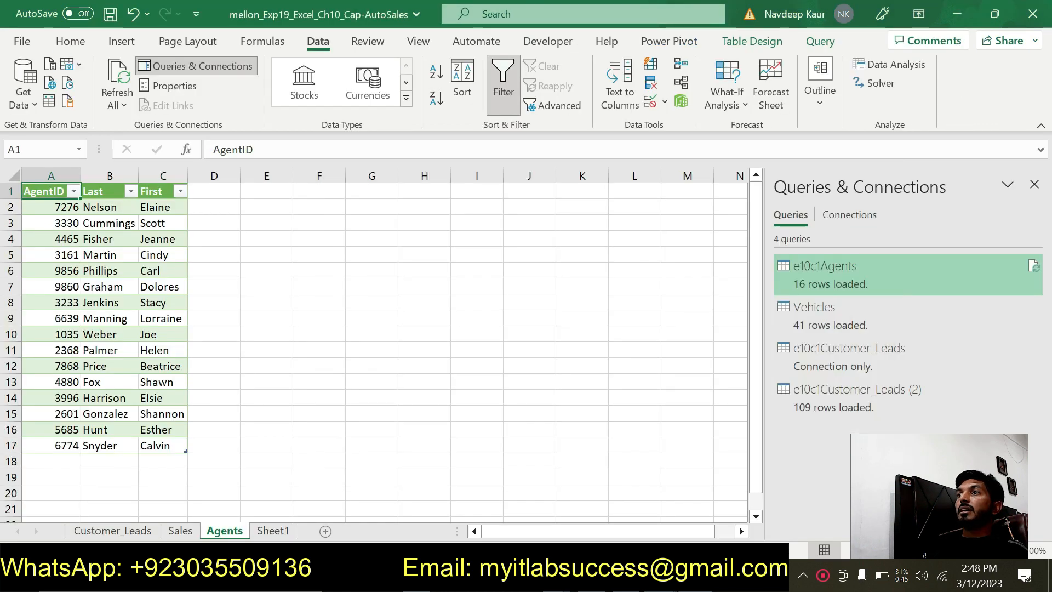
- Switch to the Word instructions and remove the green highlight from the whole relationship definition in step 9
key("alt+Tab")
left_click_drag(330, 419, 318, 329)
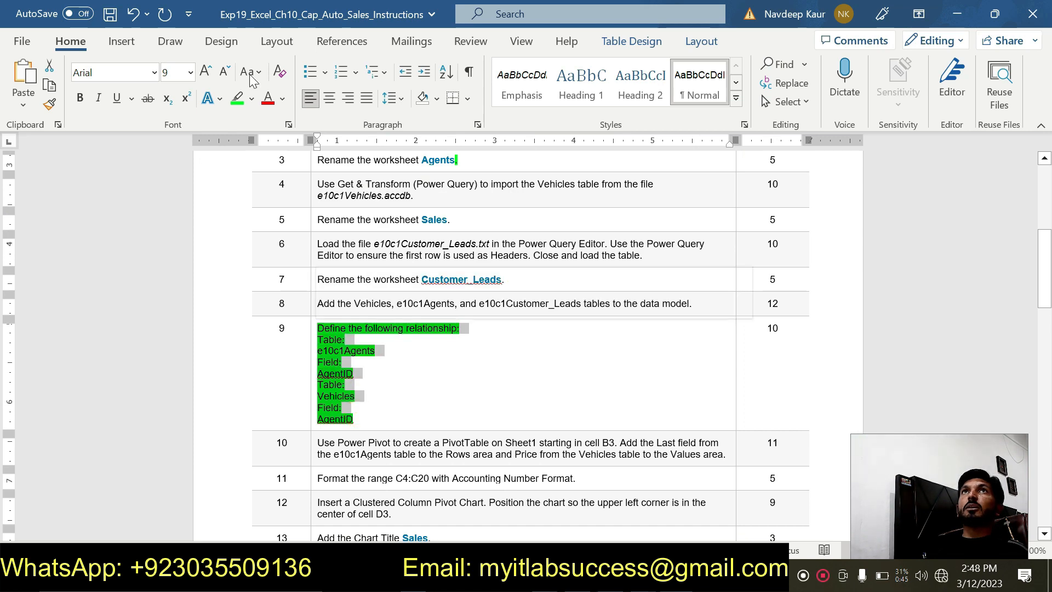
key("Left")
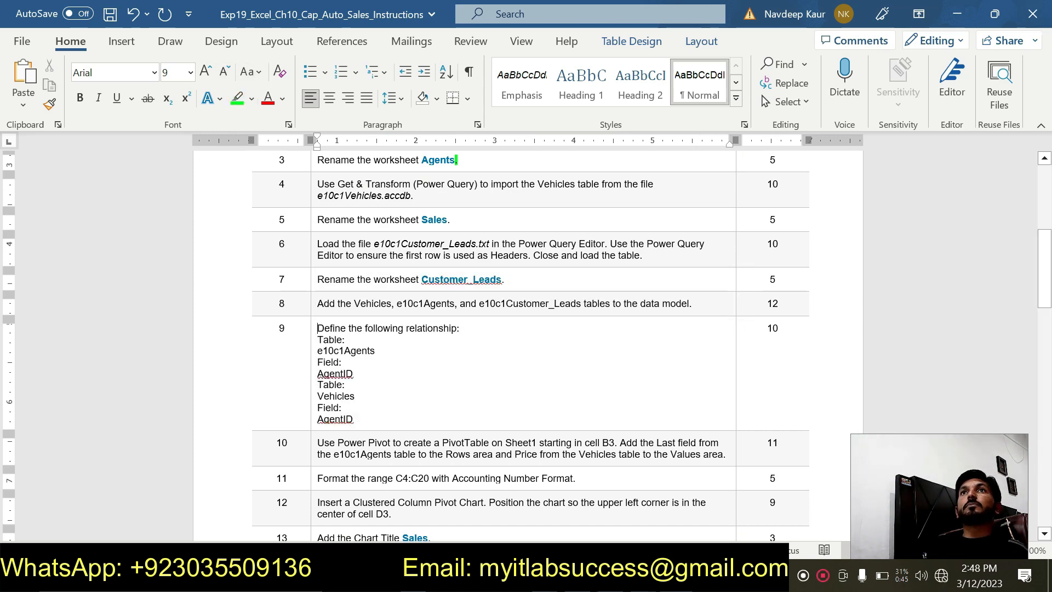
- Highlight the text of step 10 in green, and switch to the Cap-AutoSales workbook in Excel
scroll(526, 335, "down", 5)
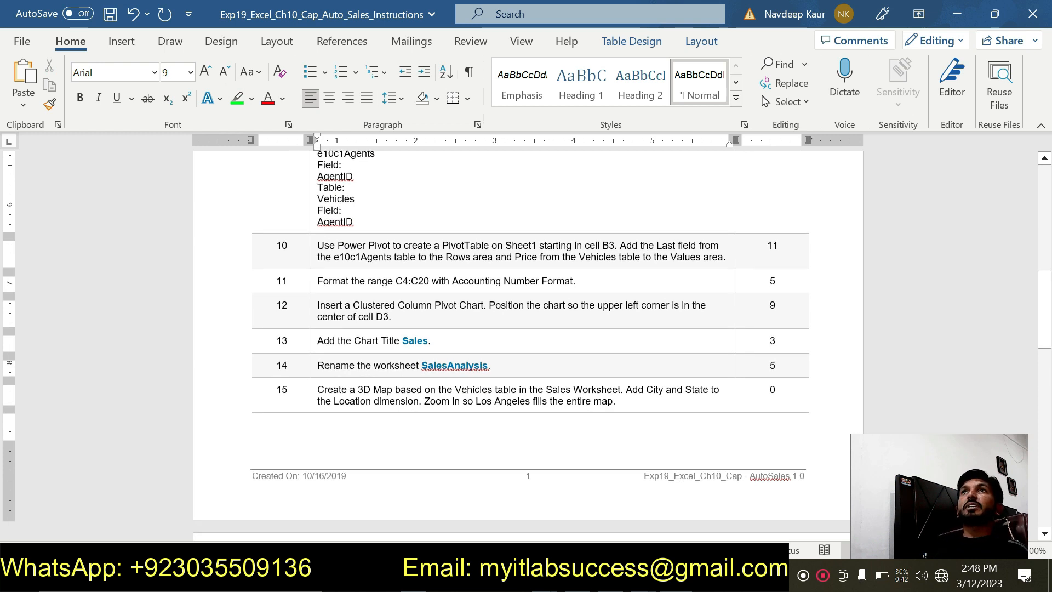
left_click_drag(672, 257, 732, 262)
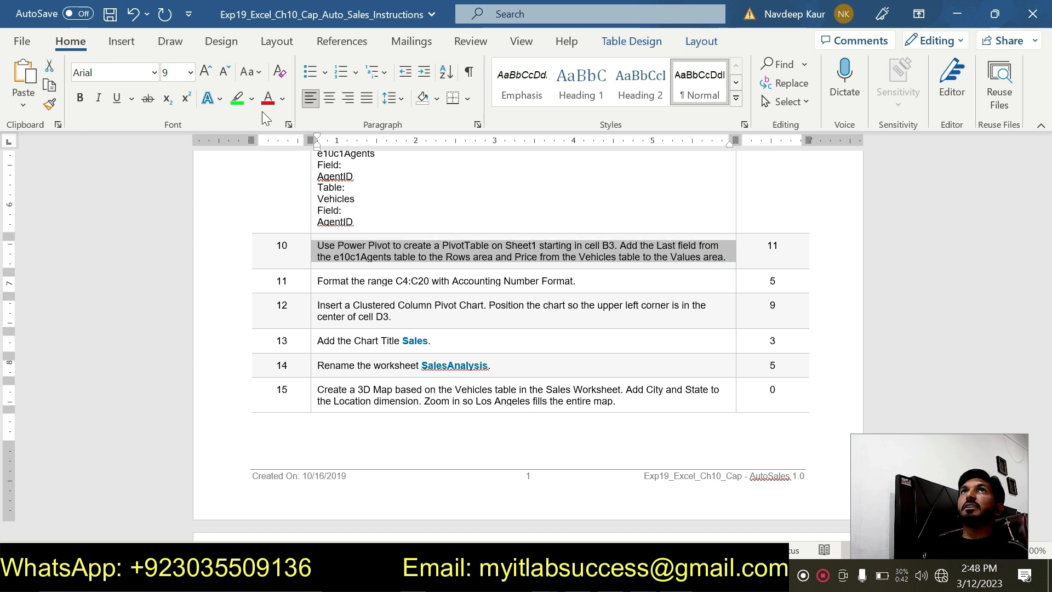
left_click(237, 99)
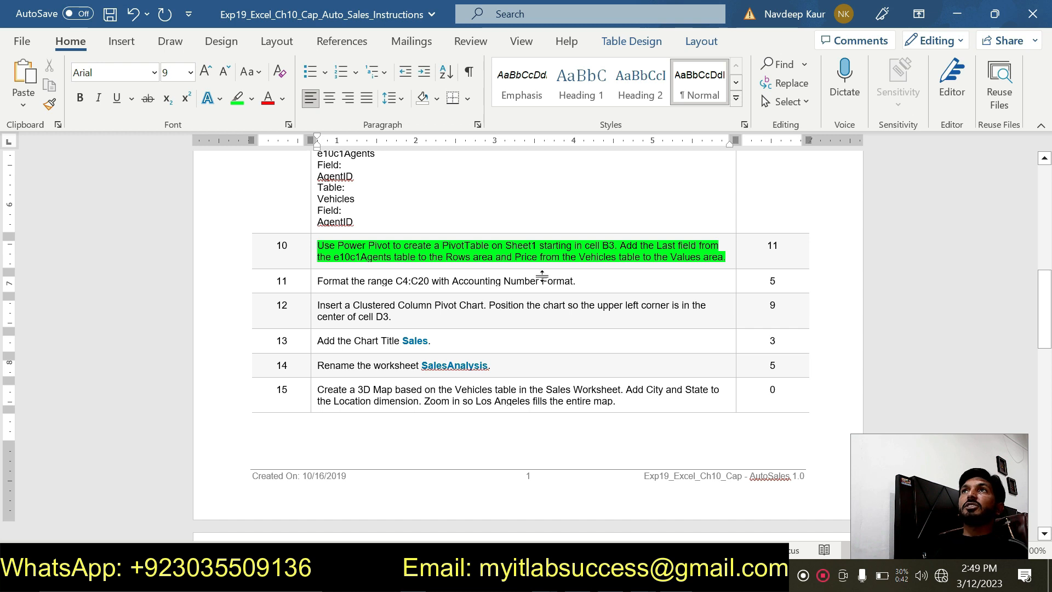
left_click(642, 576)
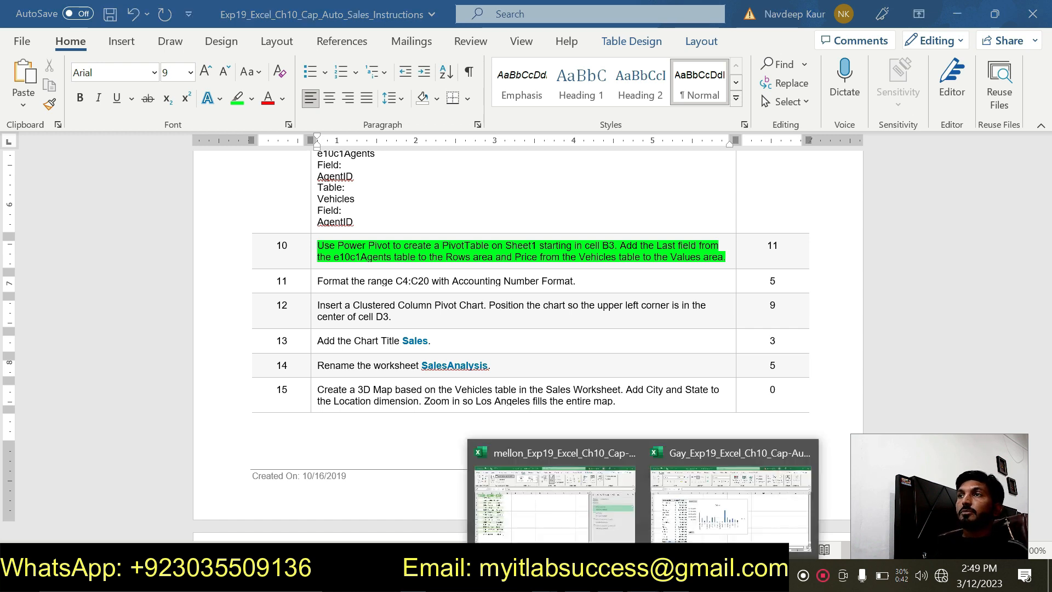
left_click(551, 507)
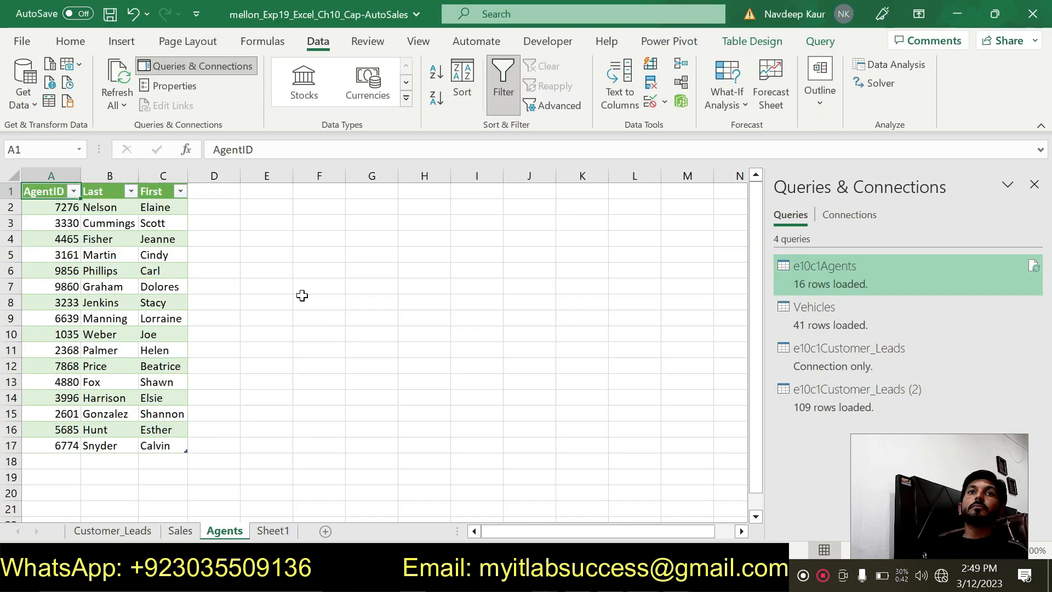
left_click(685, 43)
left_click(25, 79)
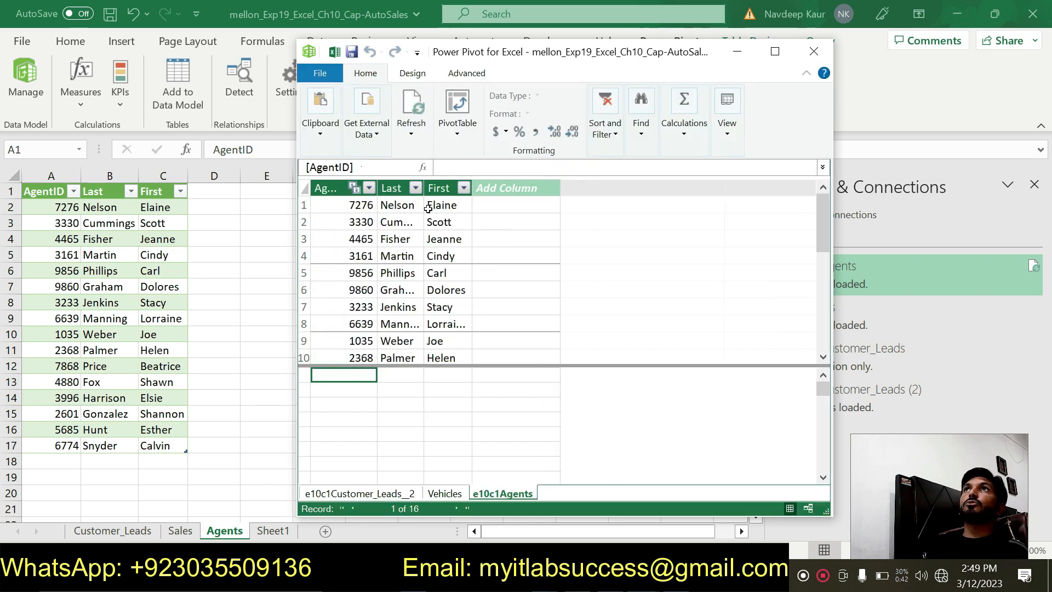
left_click(459, 133)
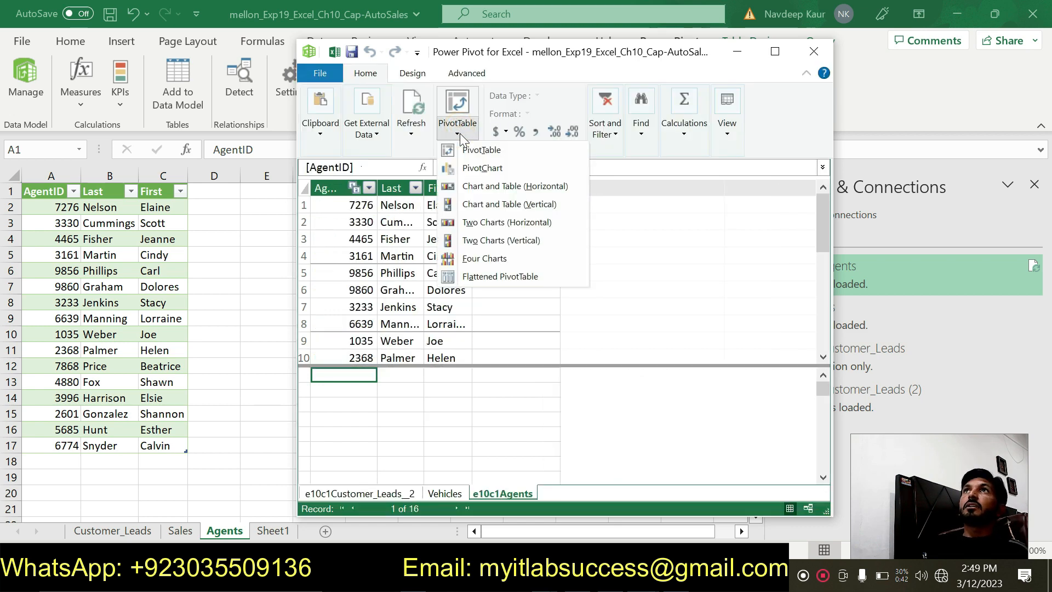
left_click(481, 150)
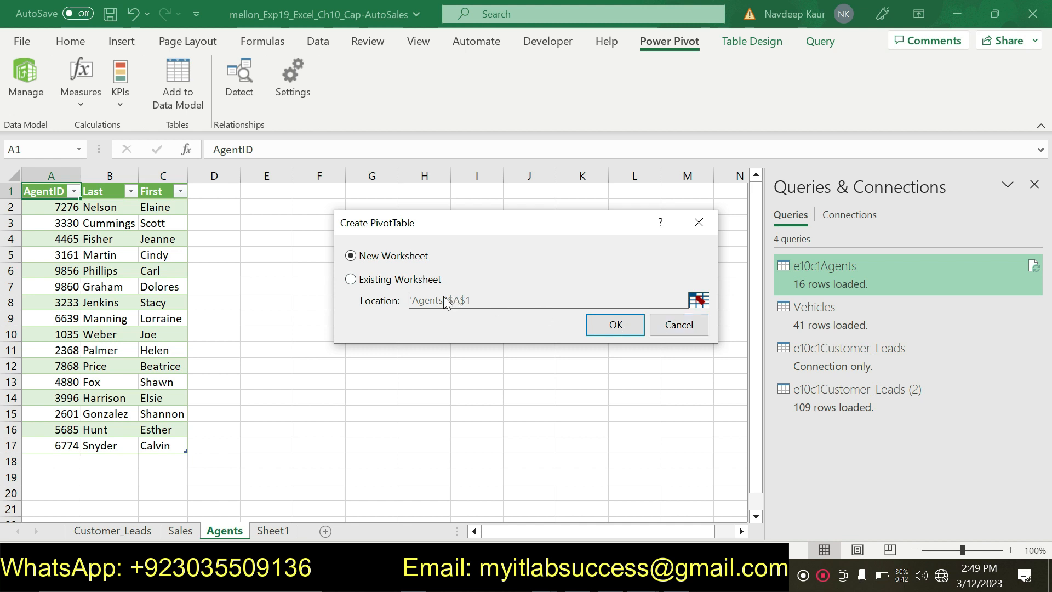
key("Escape")
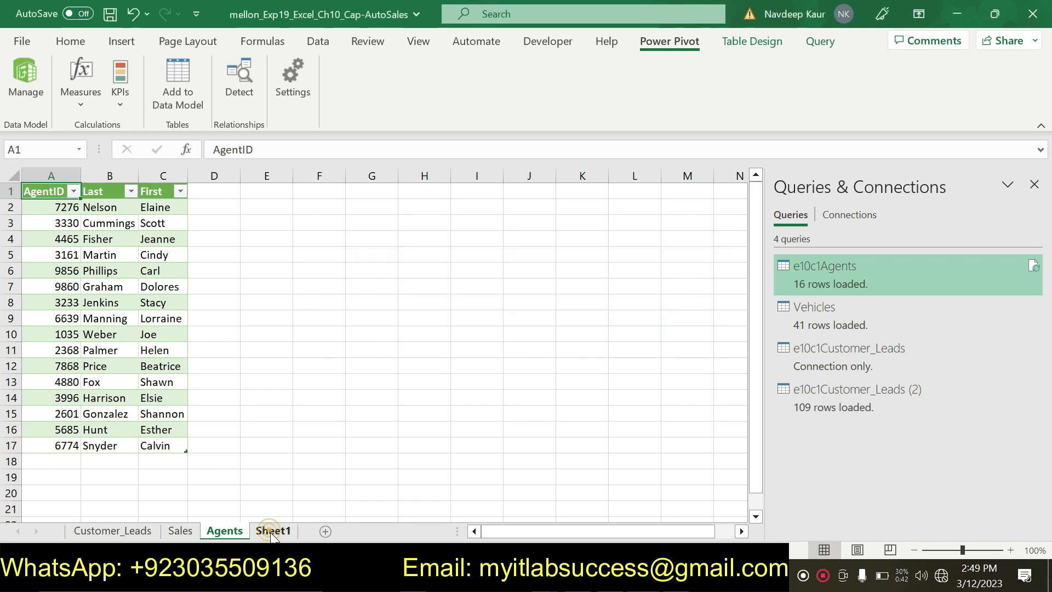
- Create a Power Pivot PivotTable on the existing worksheet Sheet1 starting in cell B3, and switch to the Word instructions
left_click(272, 532)
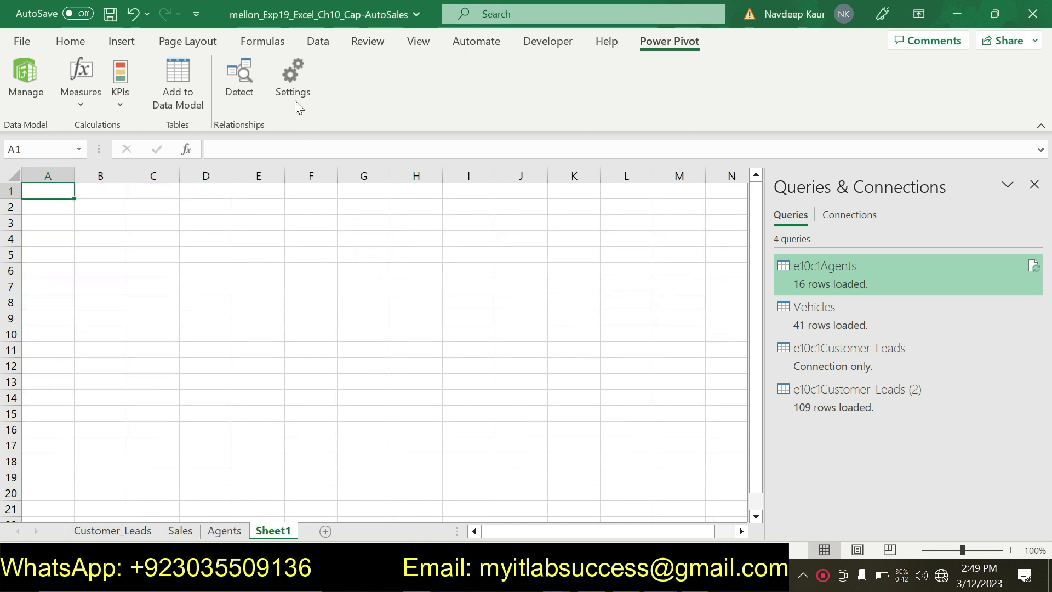
left_click(12, 82)
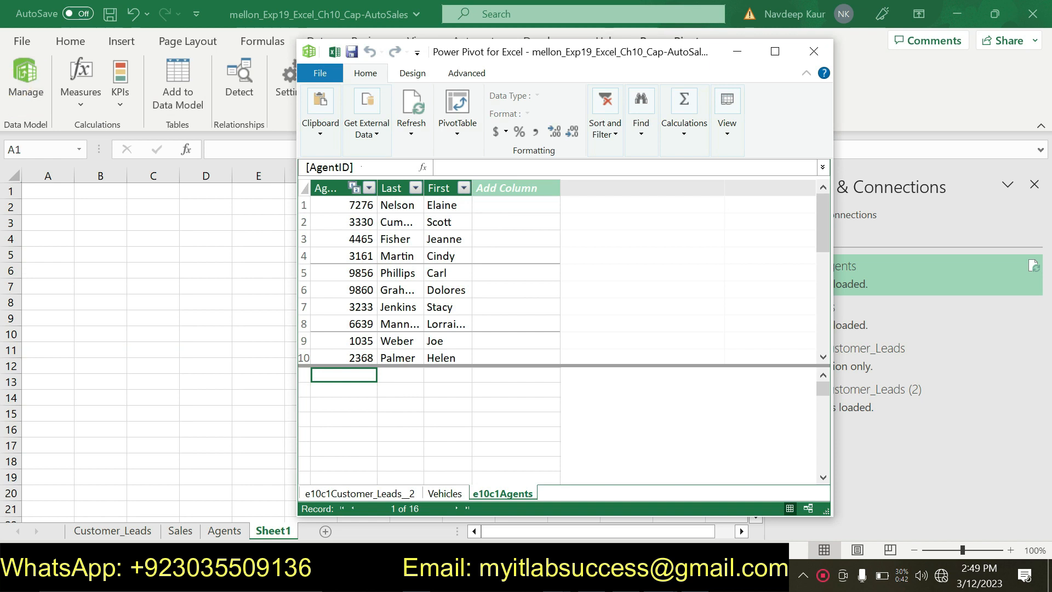
left_click(458, 133)
left_click(466, 146)
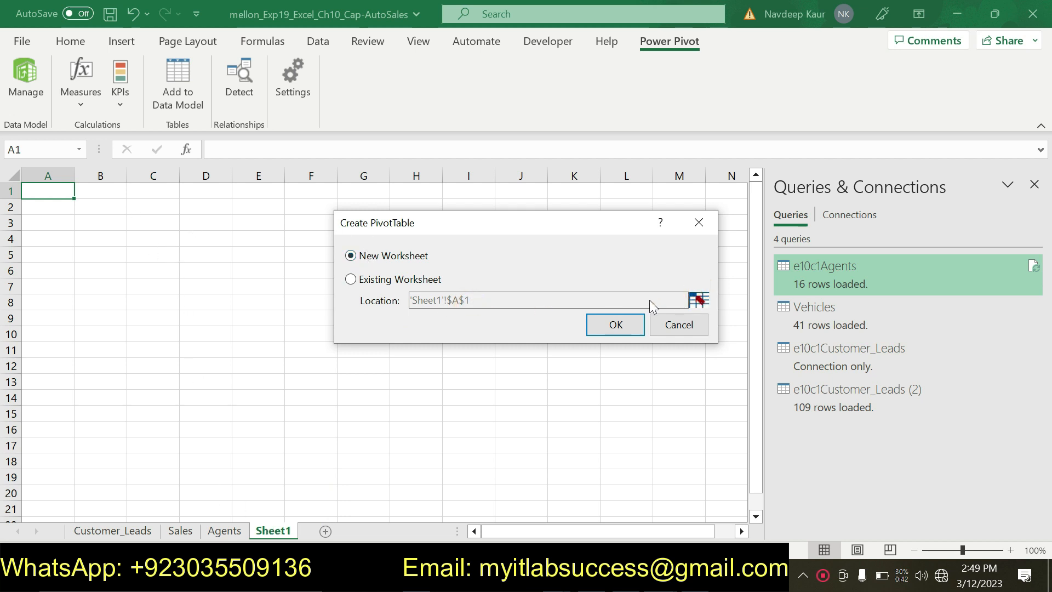
left_click(701, 303)
left_click(433, 279)
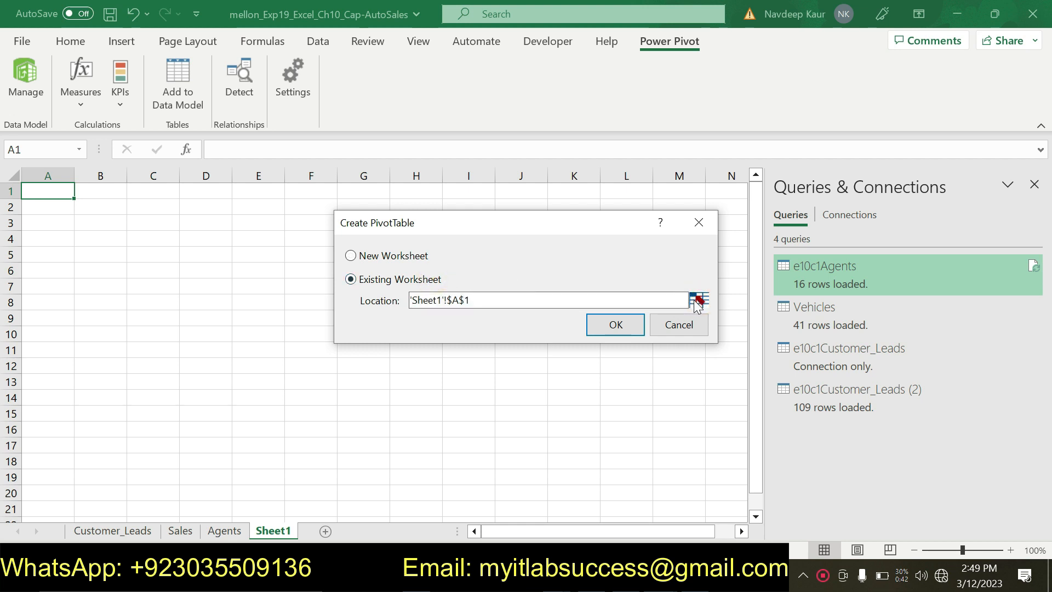
left_click(697, 303)
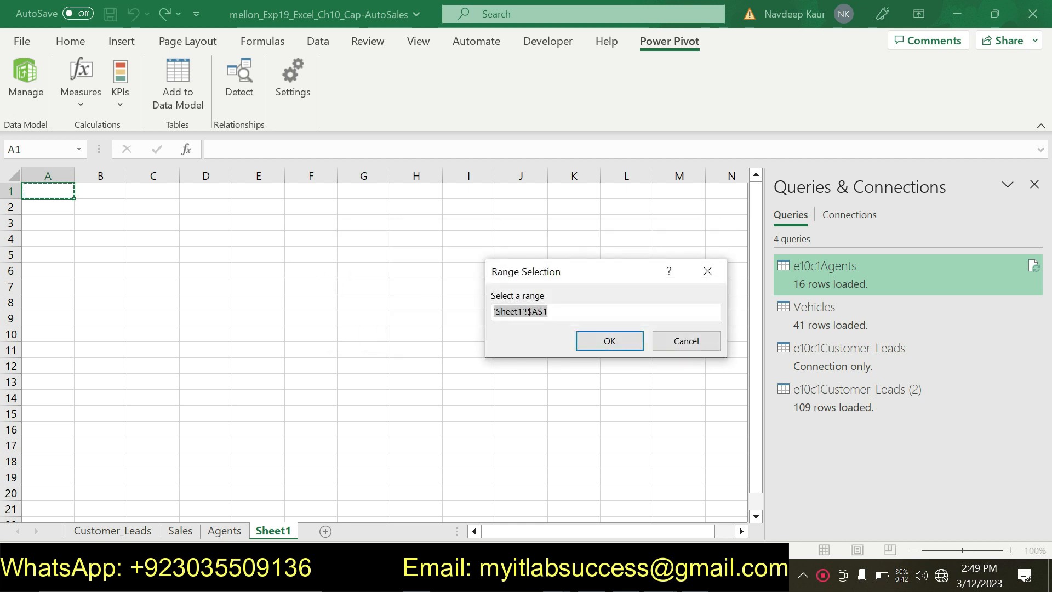
left_click(110, 224)
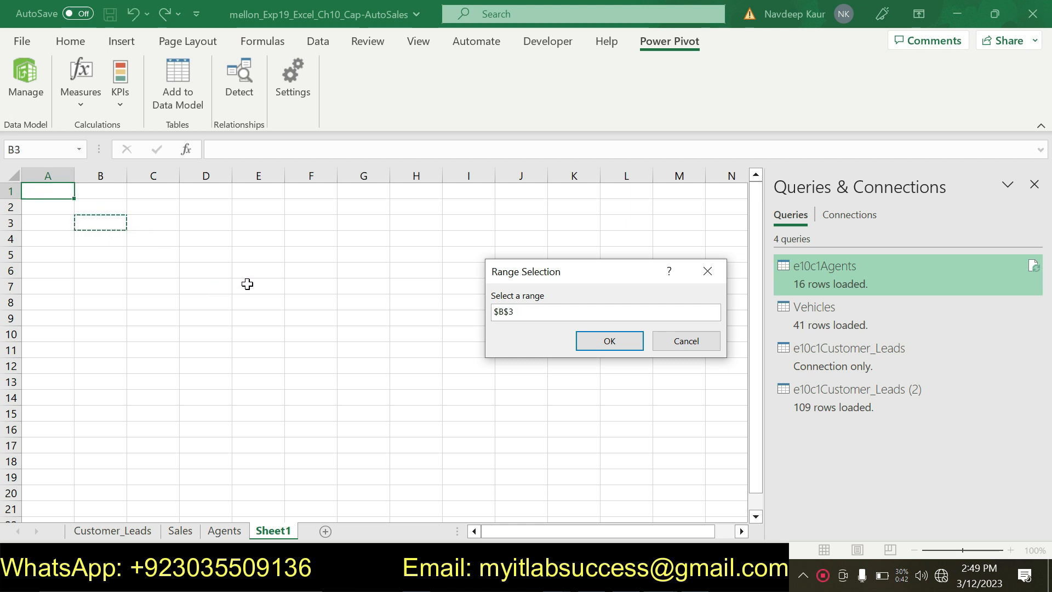
left_click(664, 576)
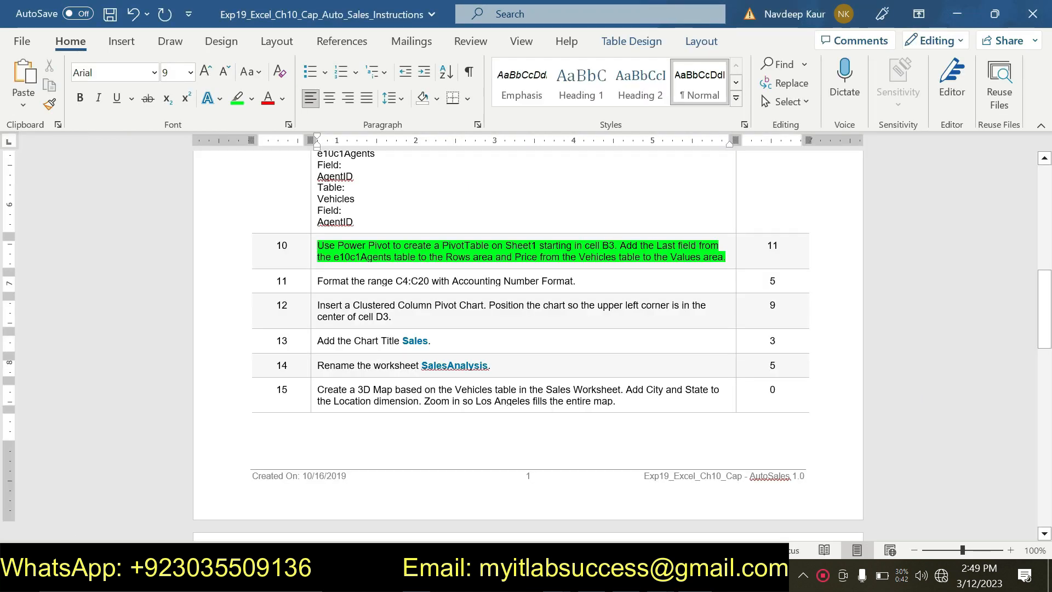
left_click(659, 576)
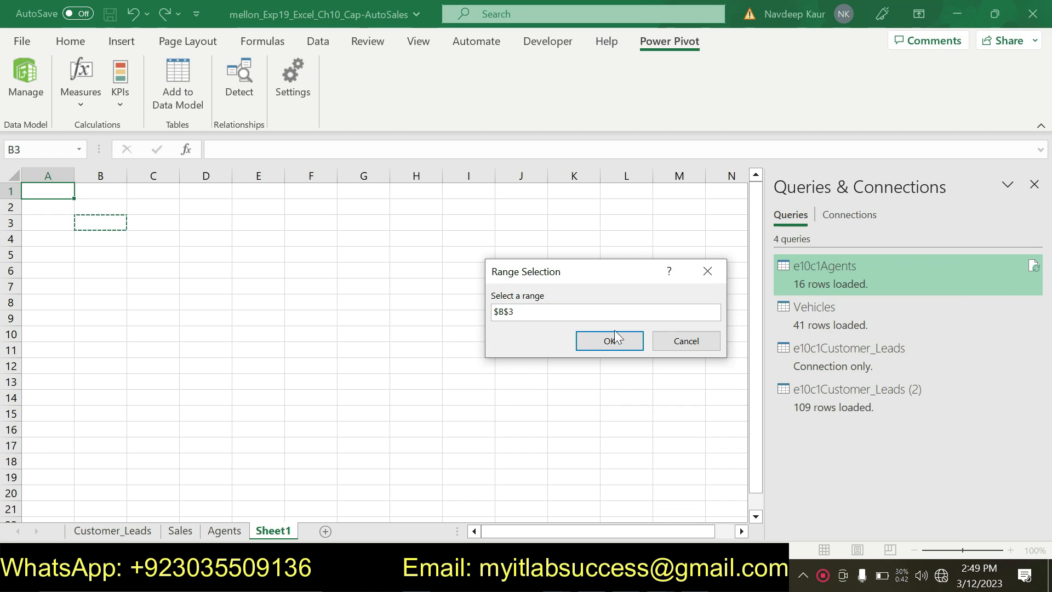
left_click(614, 339)
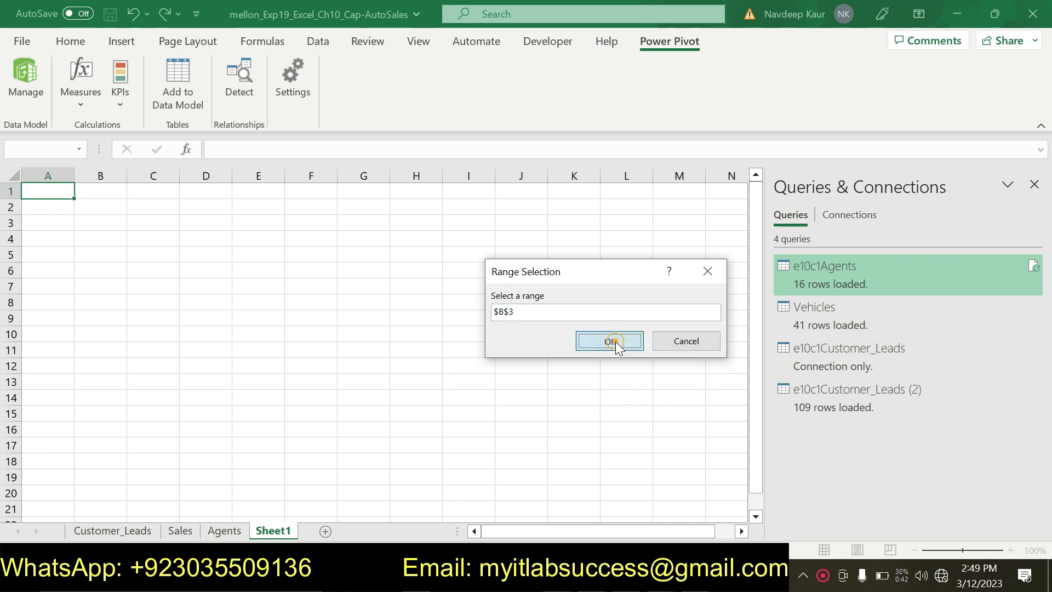
left_click(618, 326)
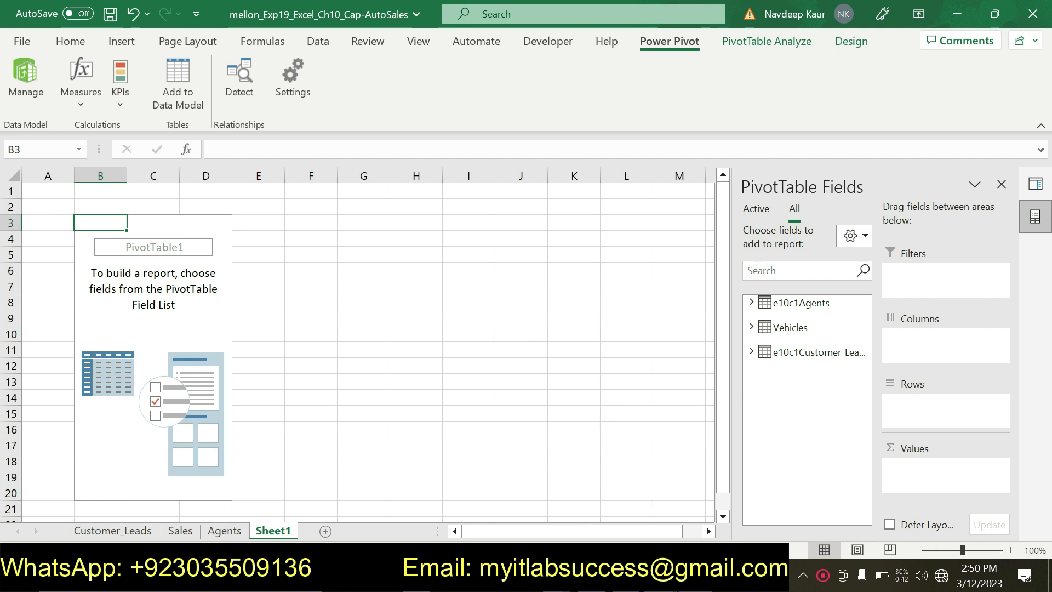
key("alt+Tab")
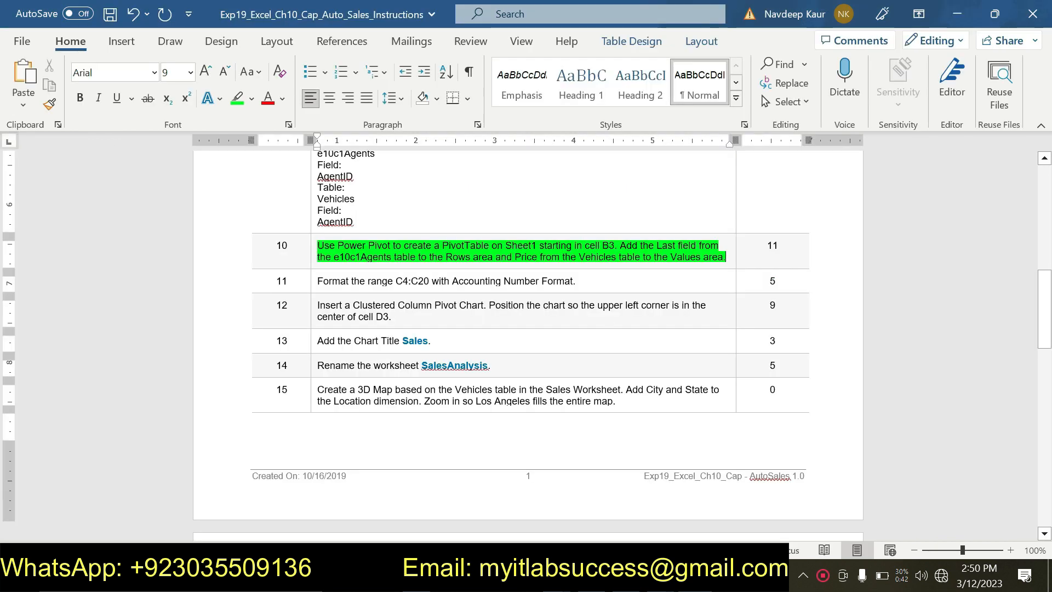
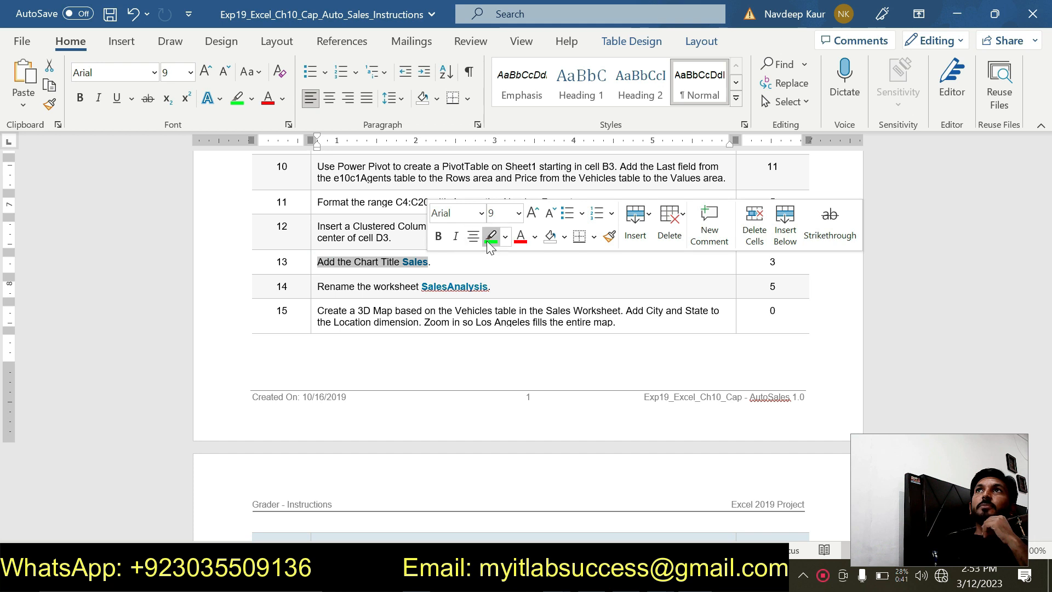
- Highlight the text of step 13 in green, and change the PivotChart title to Sales in the Cap-AutoSales workbook in Excel
left_click(489, 237)
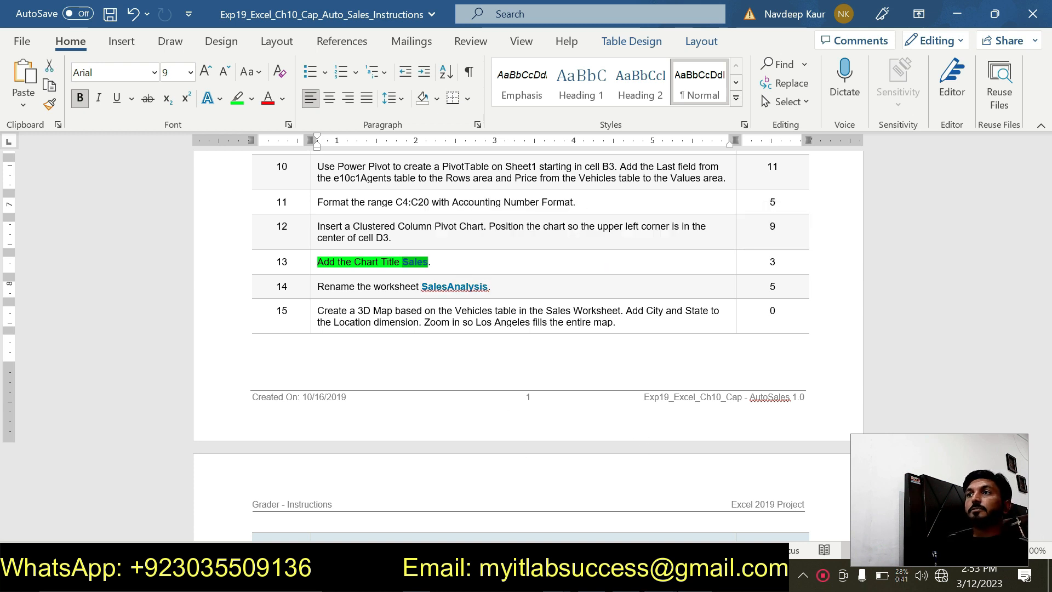
key("alt+Tab")
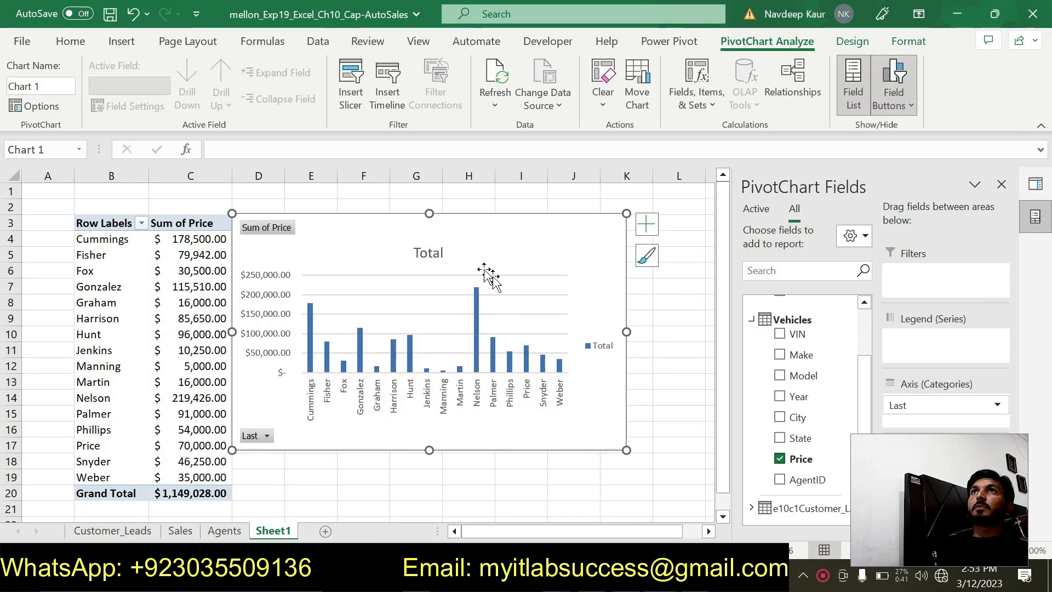
double_click(431, 254)
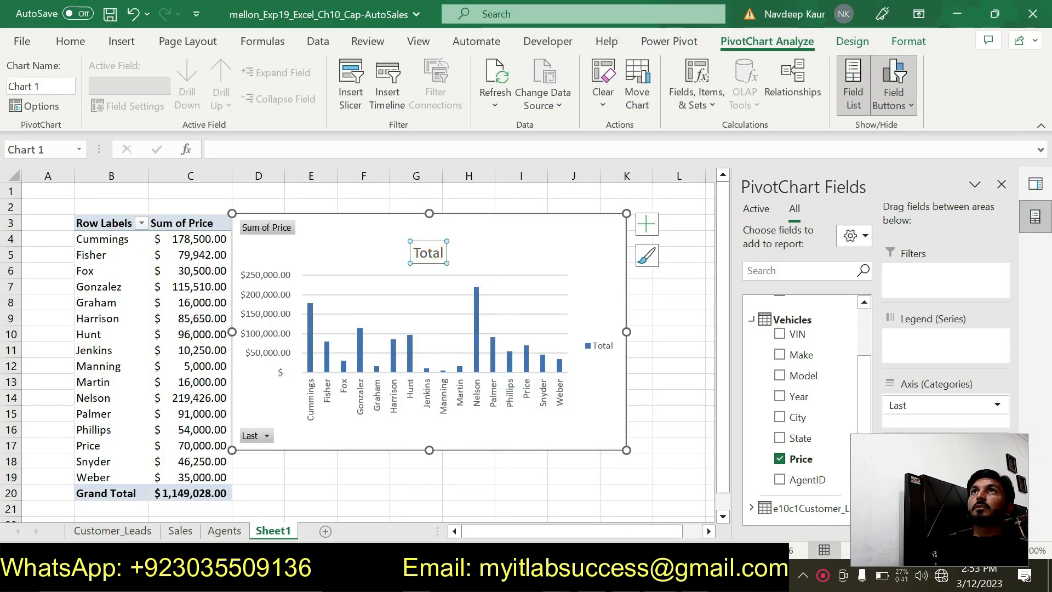
left_click(439, 254)
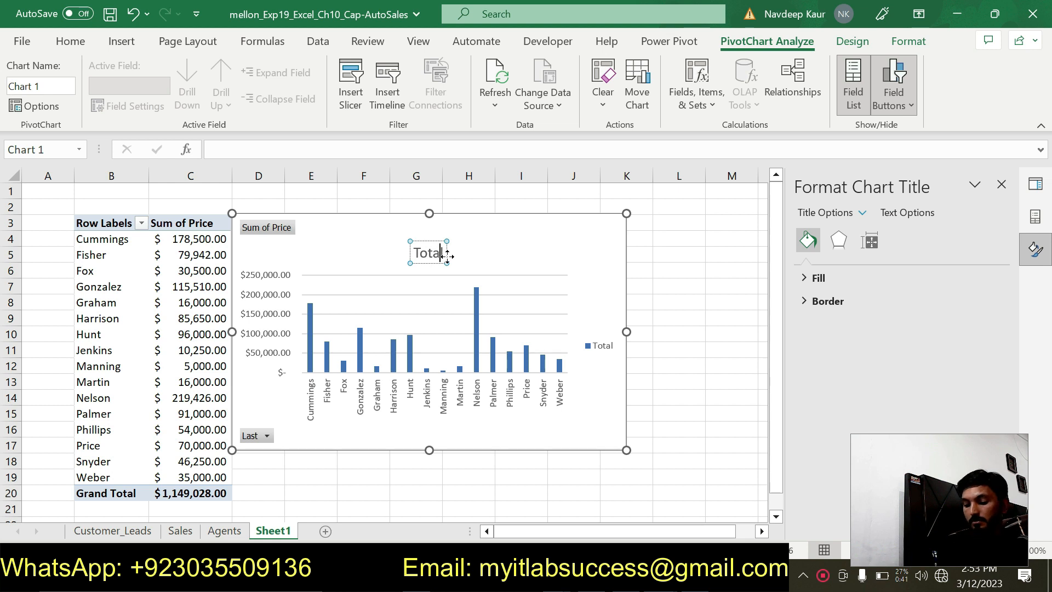
key("BackSpace")
key("BackSpace")
key("BackSpace")
key("BackSpace")
key("BackSpace")
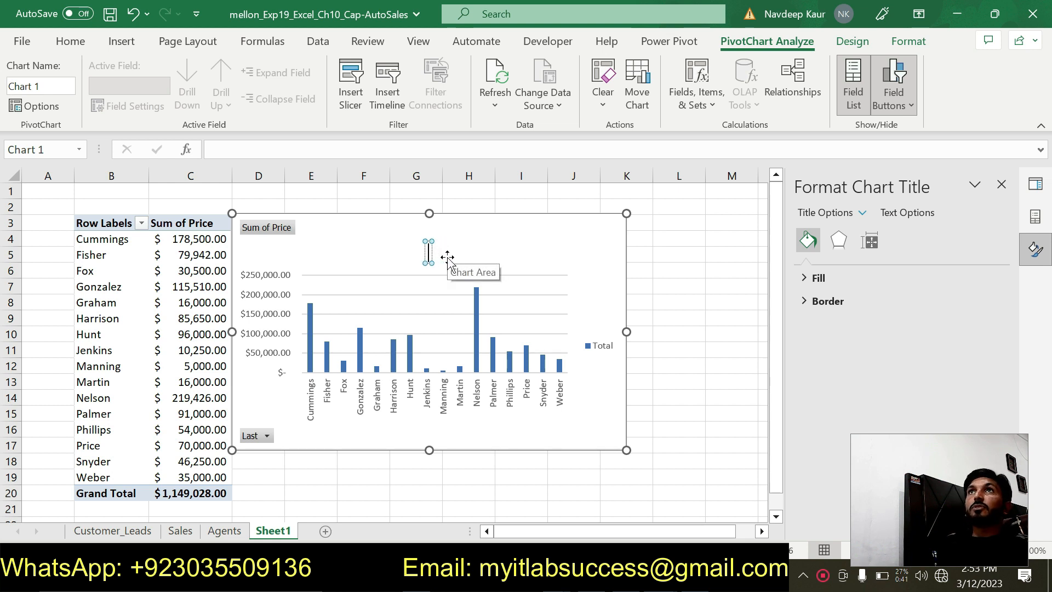
type("Sales")
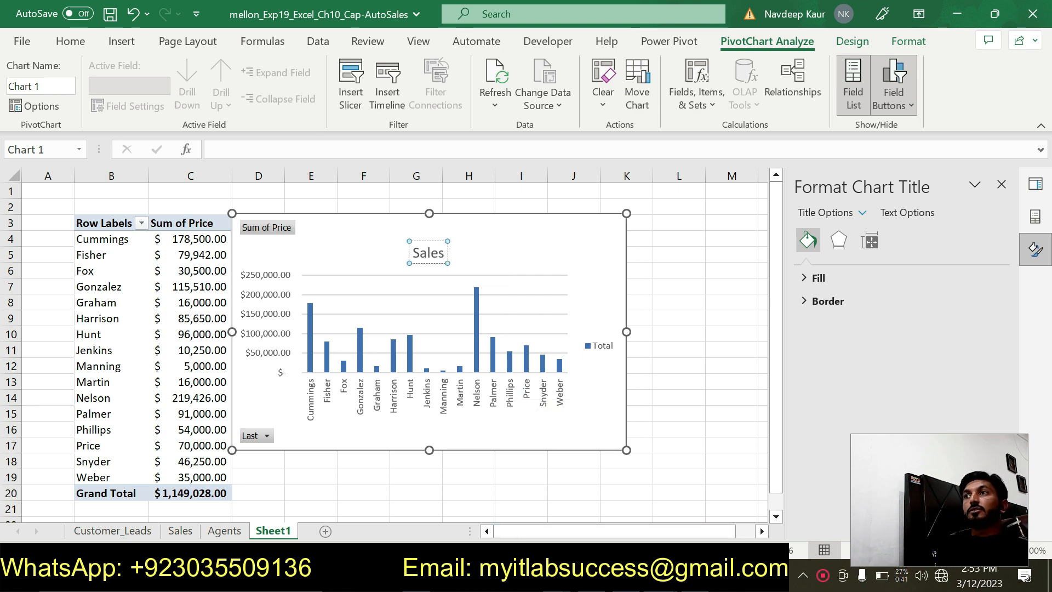
- Switch to the Word instructions, remove the green highlight from step 13, and highlight the text of step 14 in green
key("alt+Tab")
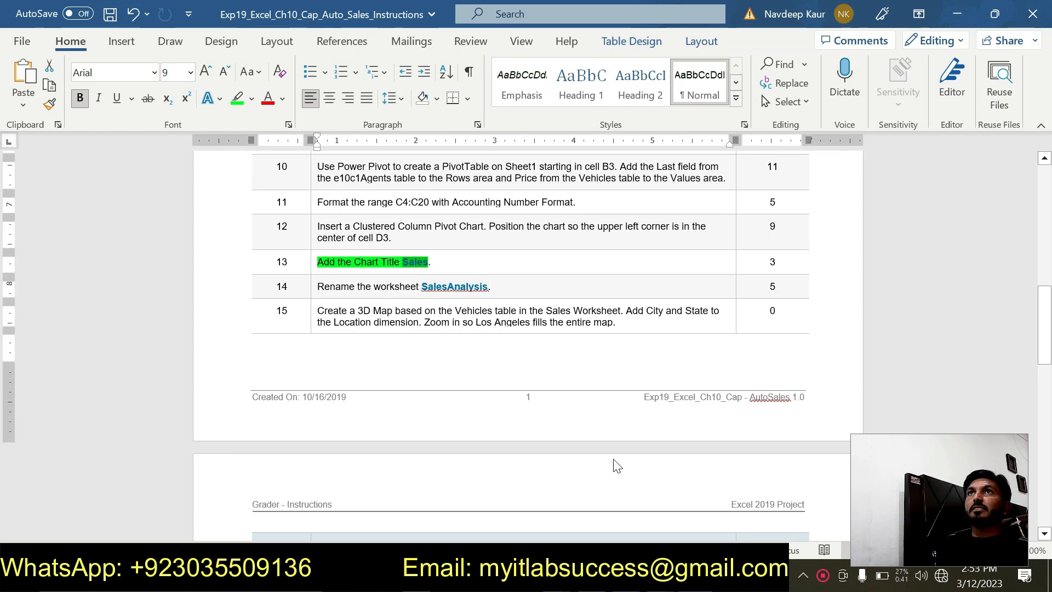
left_click_drag(415, 262, 326, 267)
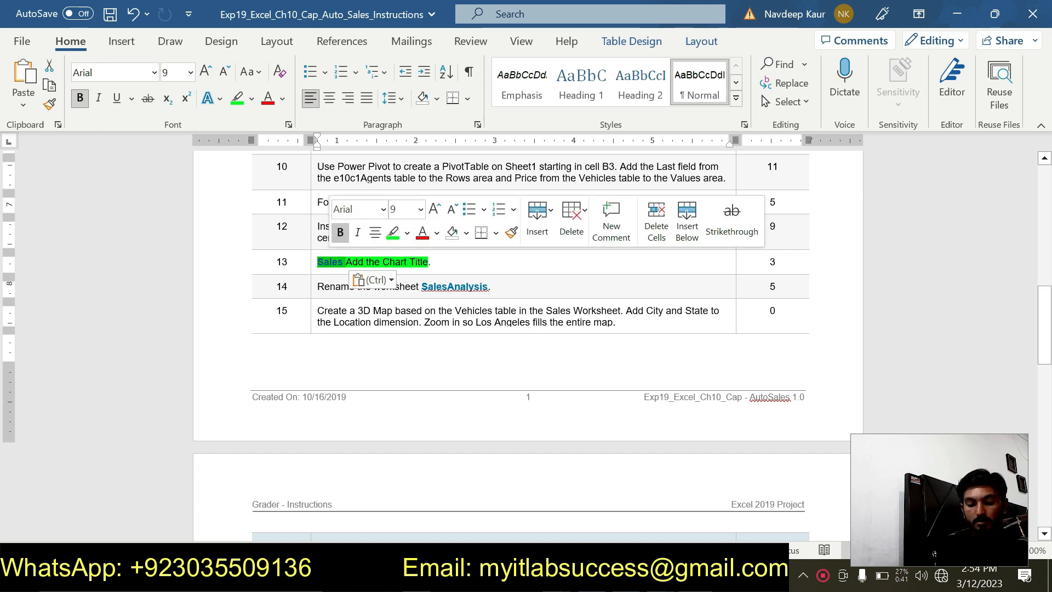
key("ctrl+z")
left_click_drag(316, 262, 431, 262)
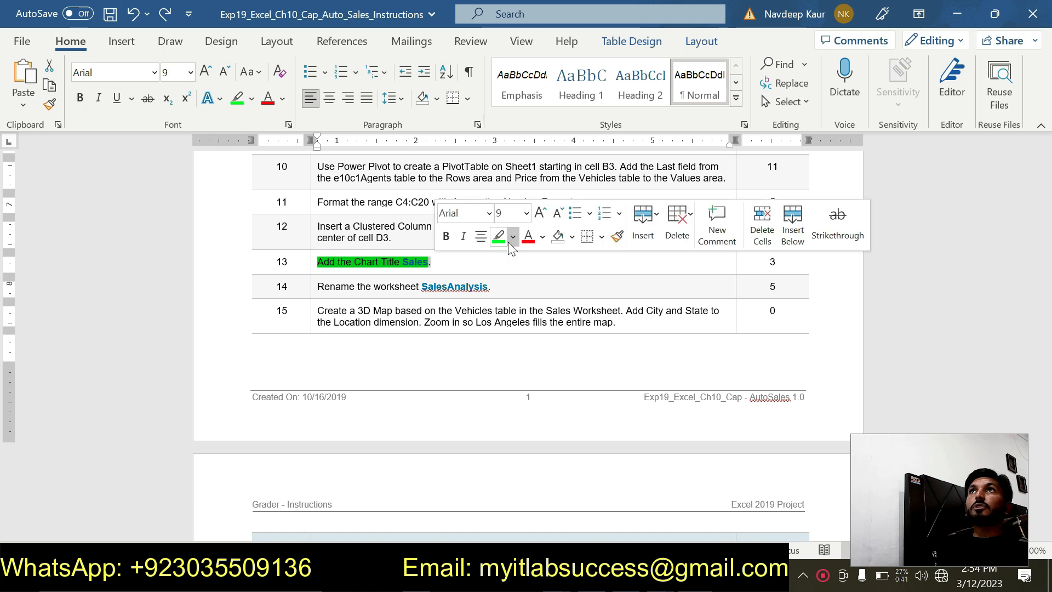
left_click(498, 236)
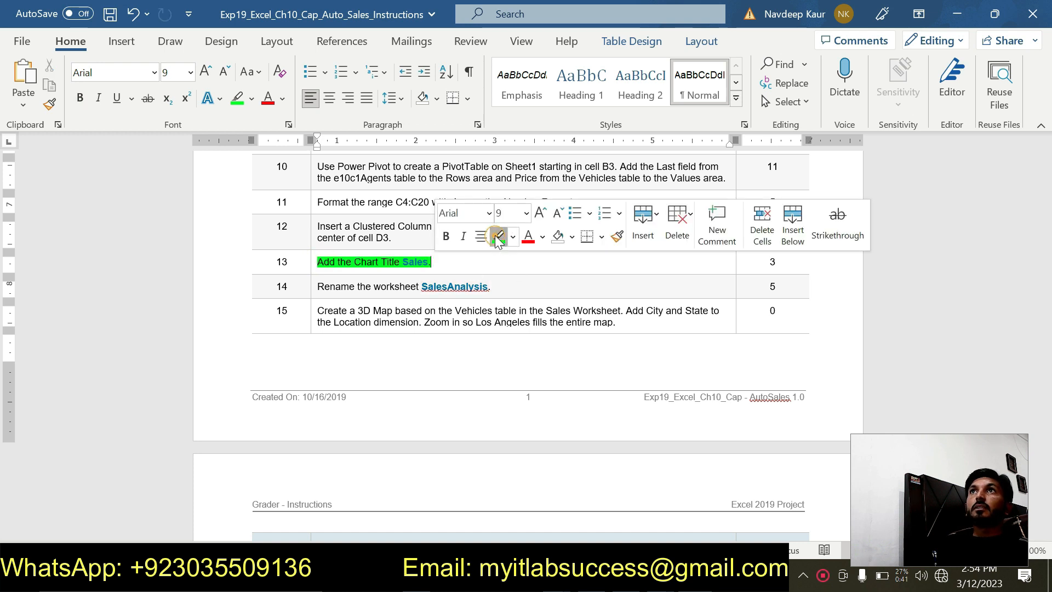
left_click(432, 262)
mouse_move(345, 263)
left_mouse_down()
mouse_move(308, 263)
mouse_move(487, 287)
left_mouse_up()
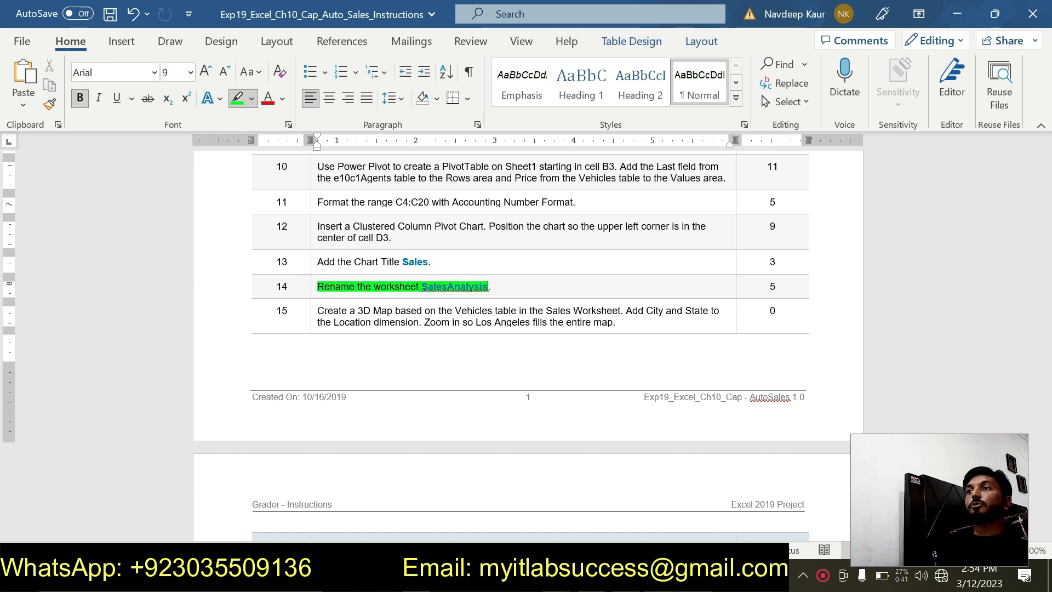
- Switch to the Cap-AutoSales workbook in Excel and rename the worksheet Sheet1 as SalesAnalysis
left_click(660, 578)
left_click(567, 523)
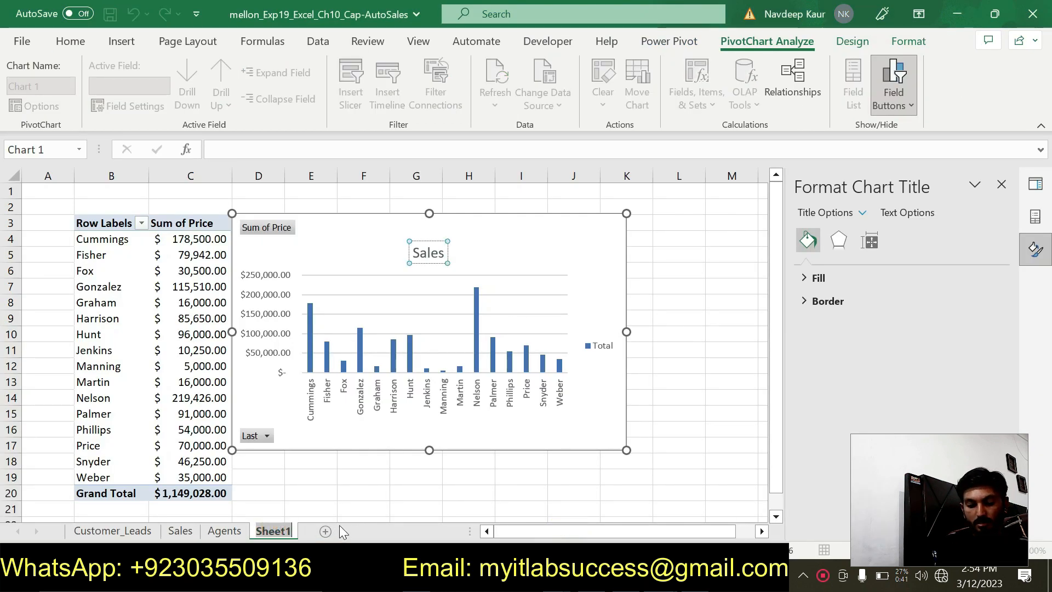
type("Sal")
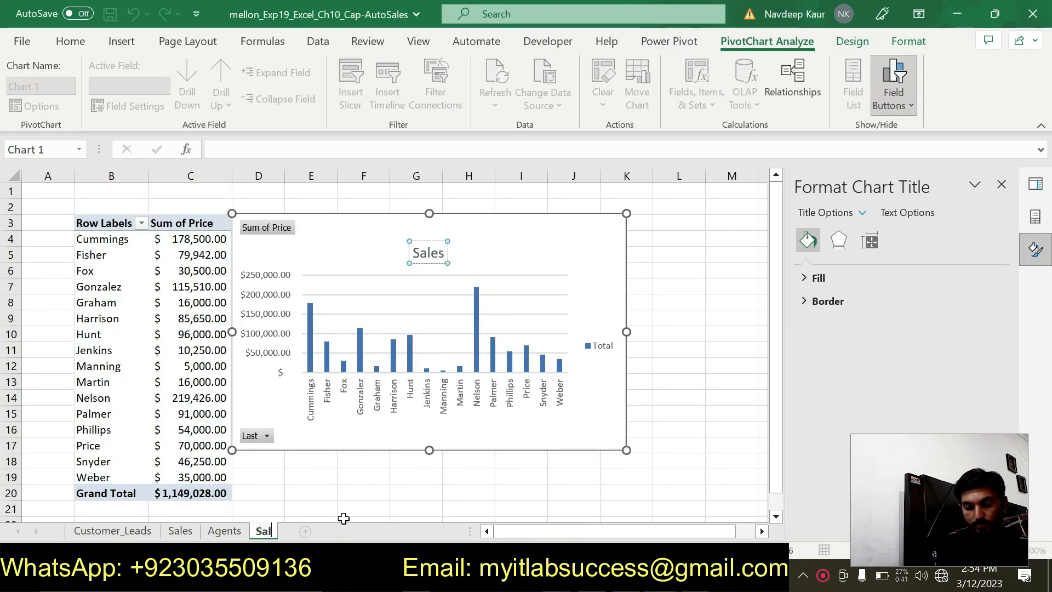
type("esAna")
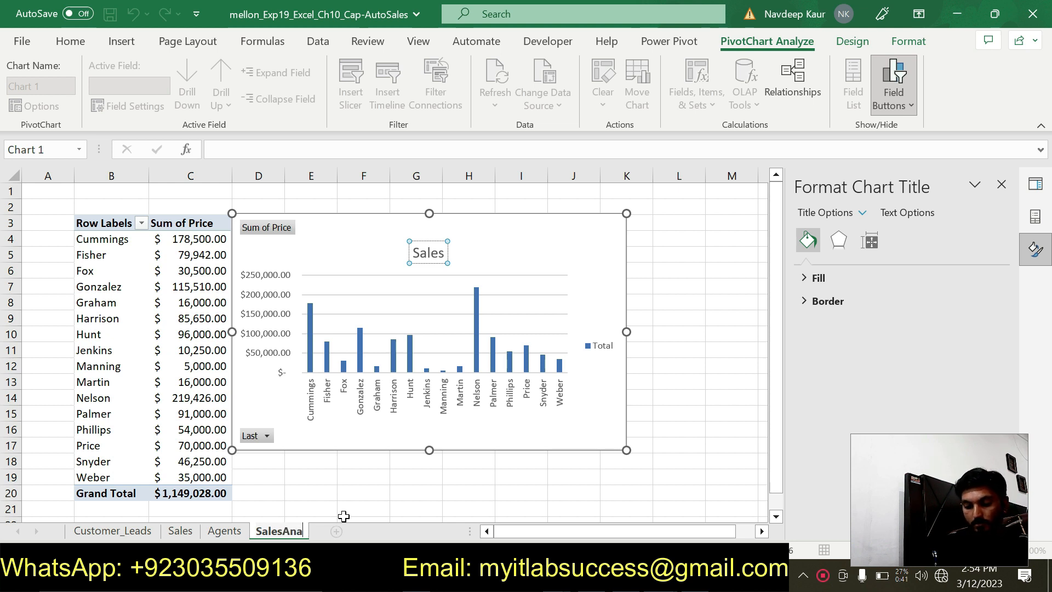
type("lysis")
key("Return")
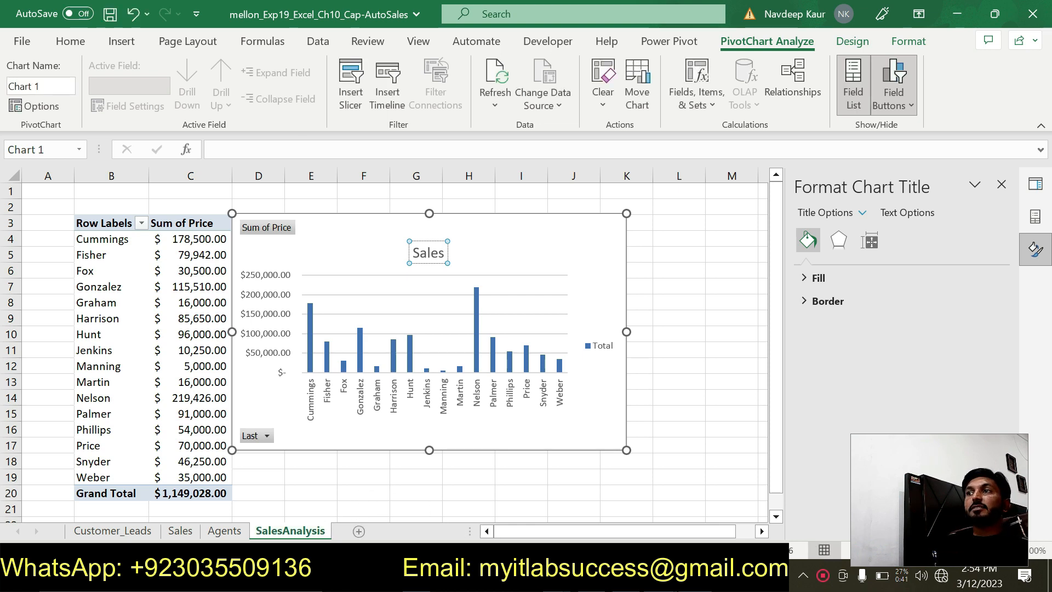
- Switch to the Word instructions, remove the green highlight from step 14, and read through steps 15 to 20
key("alt+Tab")
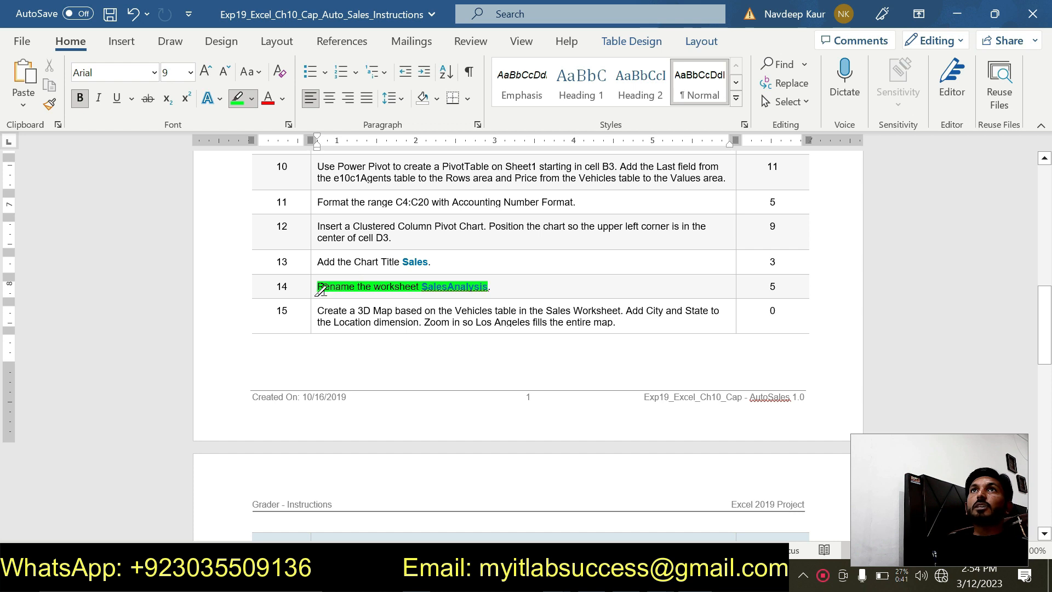
mouse_move(320, 286)
left_mouse_down()
mouse_move(458, 299)
mouse_move(487, 286)
left_mouse_up()
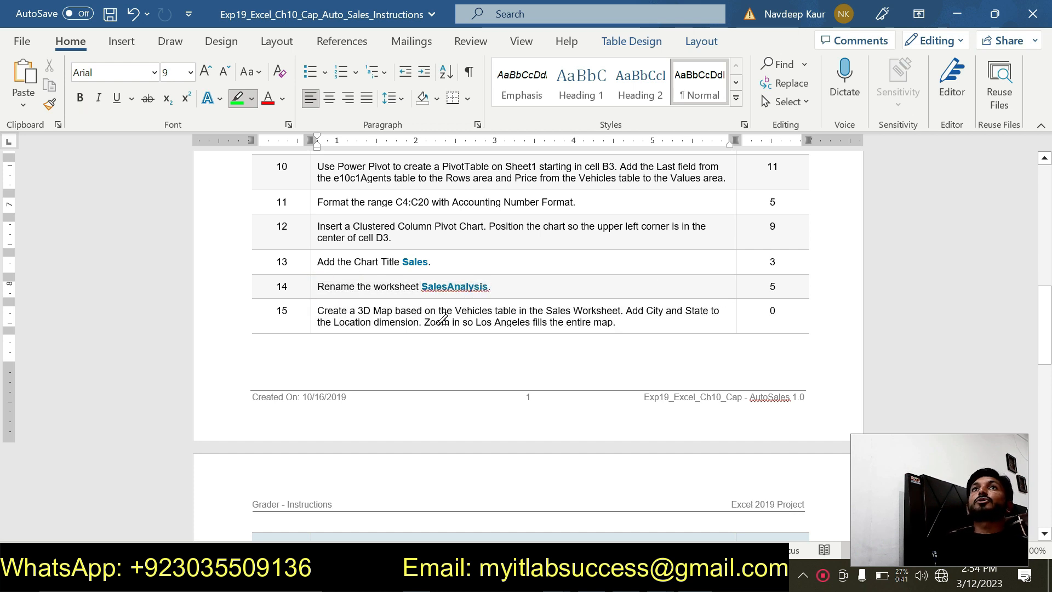
scroll(442, 319, "down", 1)
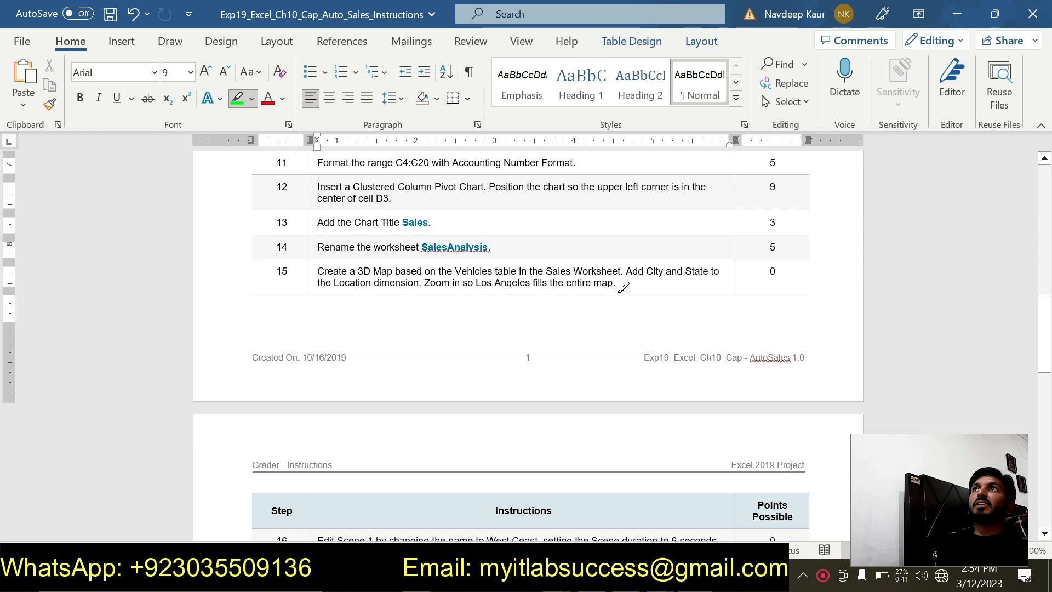
scroll(622, 283, "down", 5)
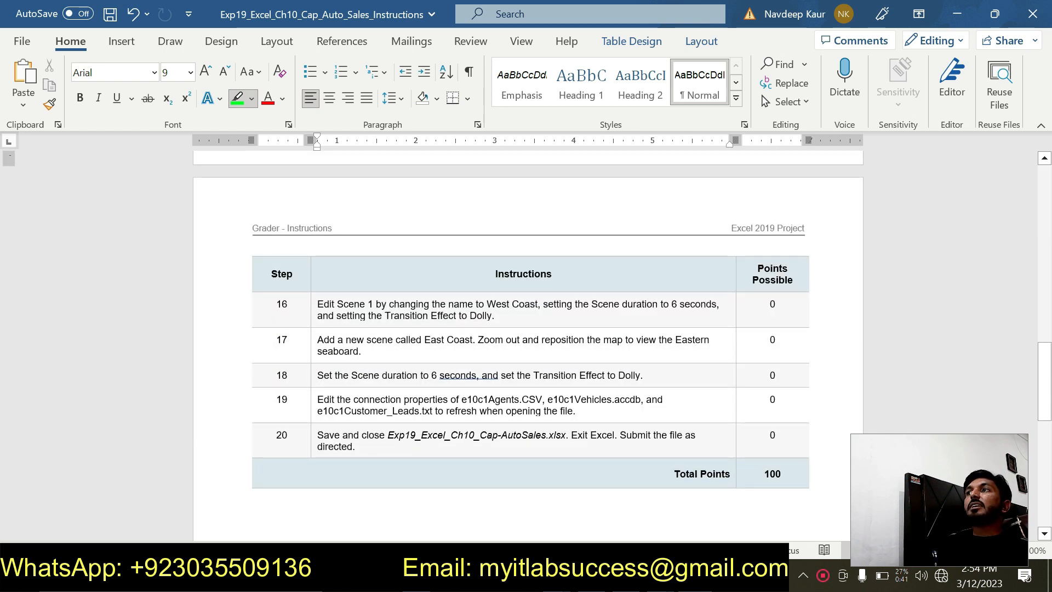
scroll(626, 284, "up", 1)
- Highlight in green the possible points of steps 16 to 20 and the total points value
left_click(769, 343)
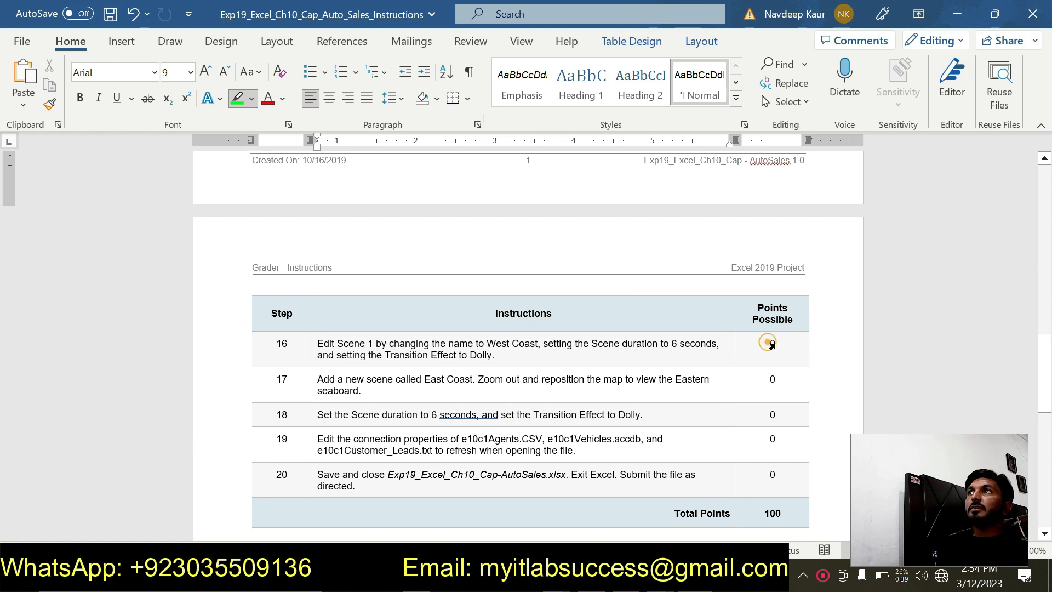
double_click(771, 343)
left_click(760, 380)
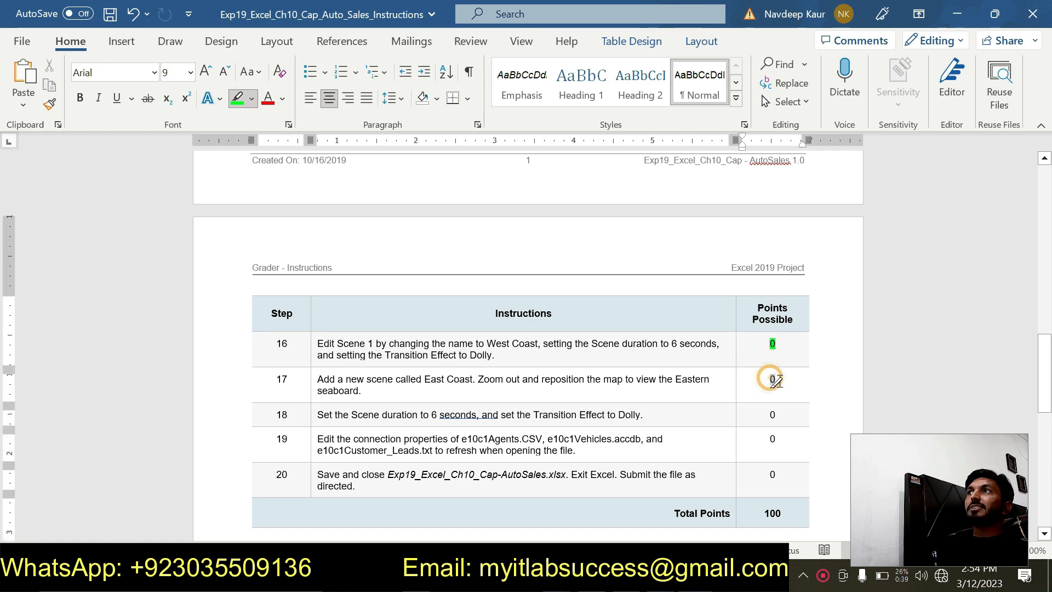
left_click(759, 417)
left_click(766, 439)
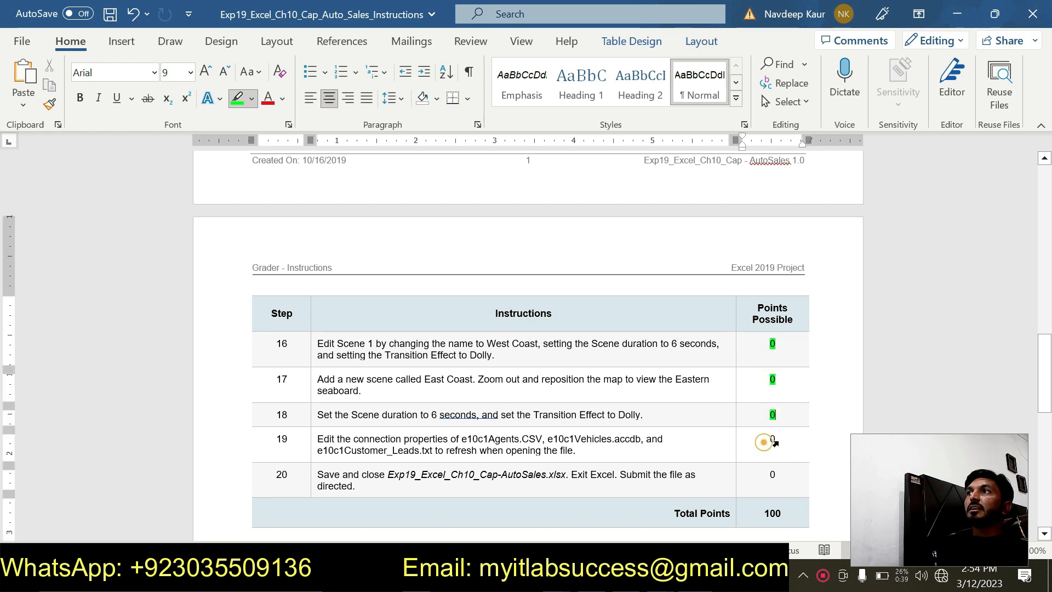
left_click(761, 477)
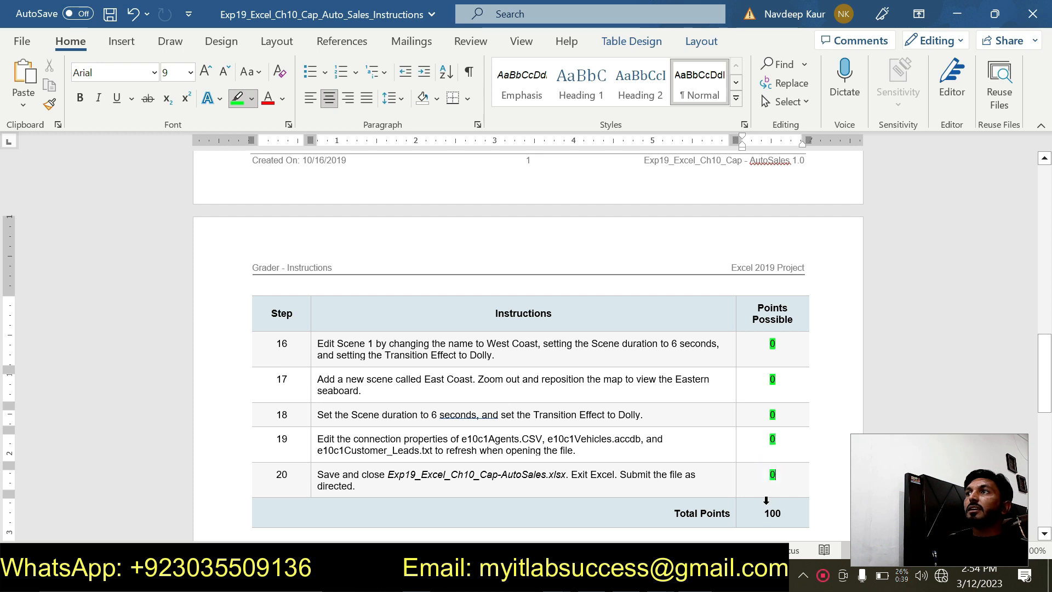
left_click_drag(760, 514, 784, 509)
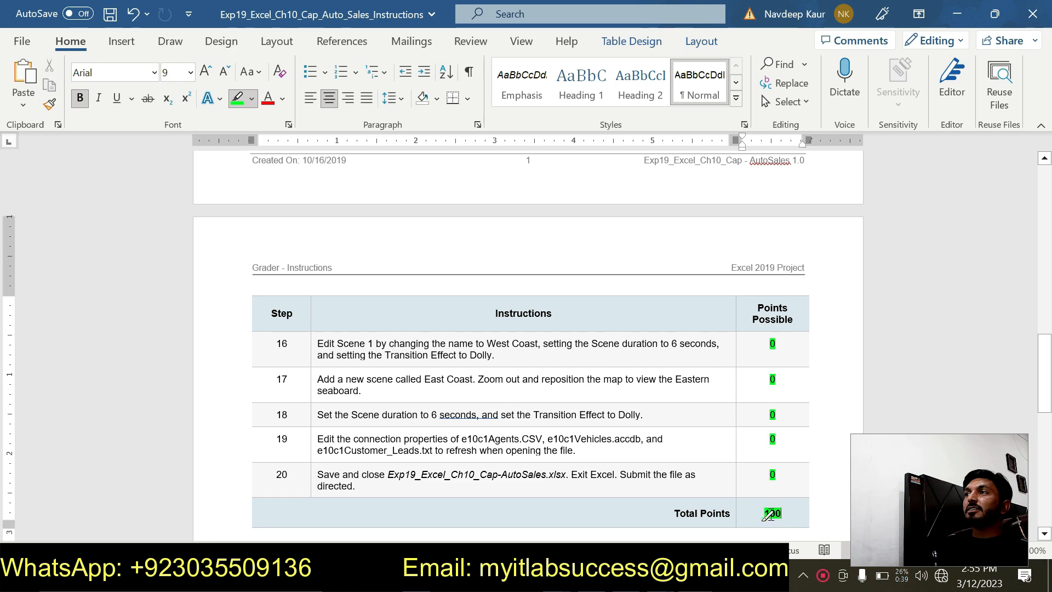
- Switch to the other open Cap-AutoSales workbook in Excel and review its SalesAnalysis, Sales, Customer Leads and Agents worksheets
scroll(465, 402, "up", 10)
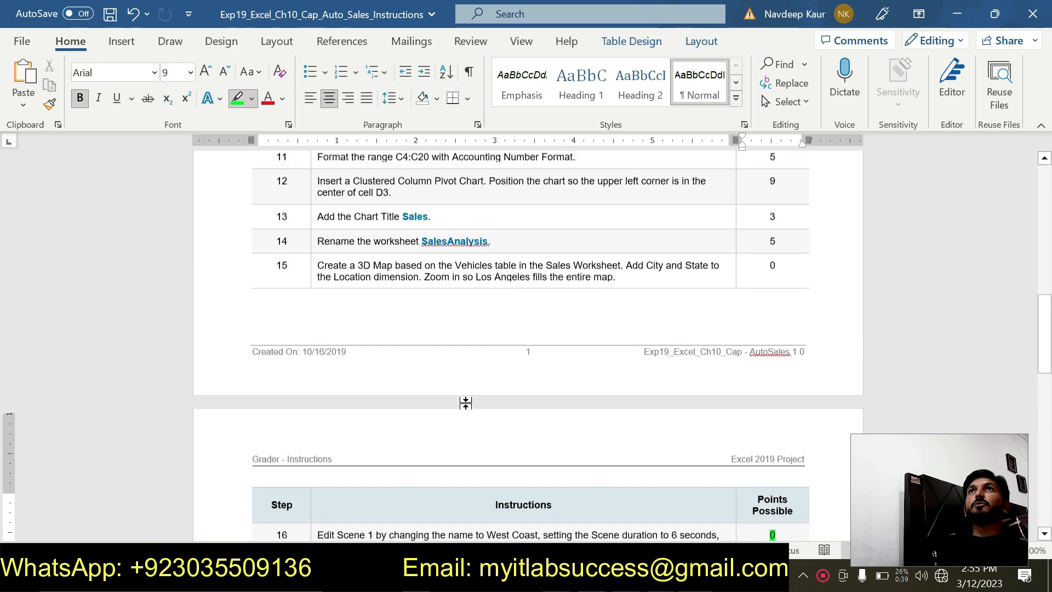
scroll(461, 395, "up", 5)
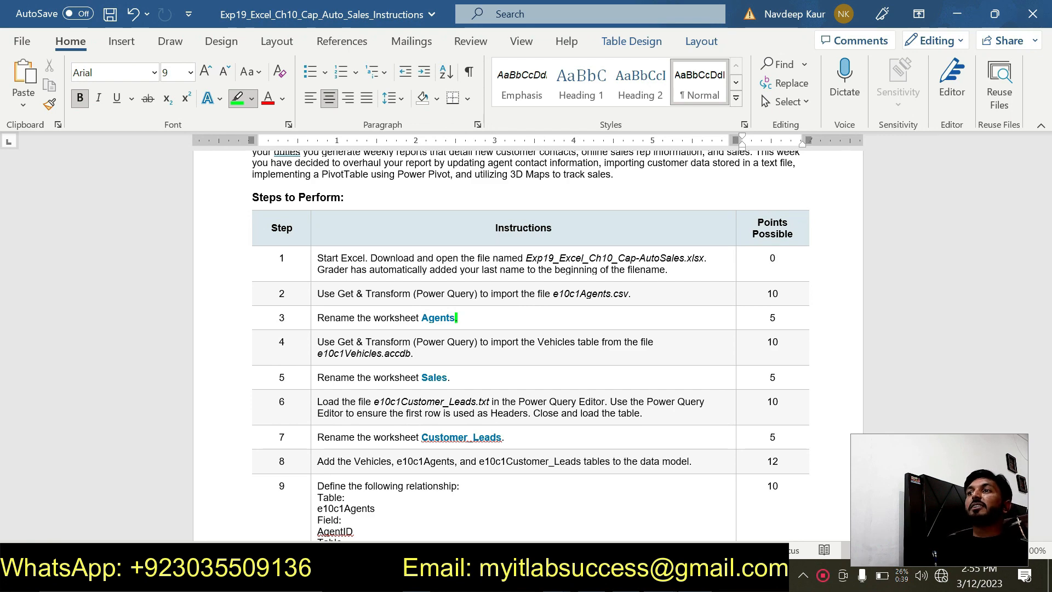
left_click(660, 577)
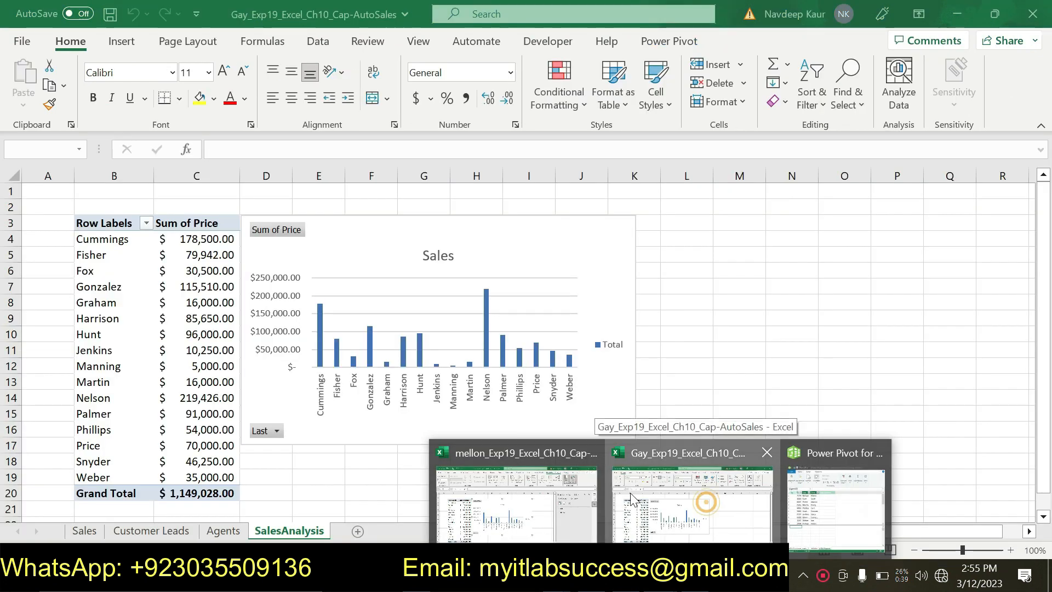
left_click(706, 501)
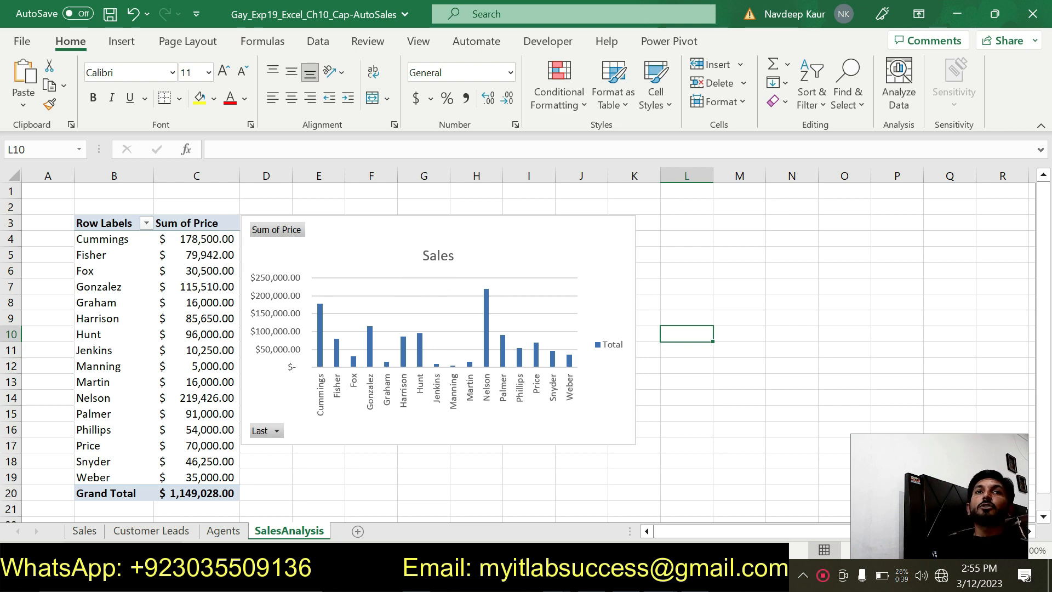
left_click(84, 530)
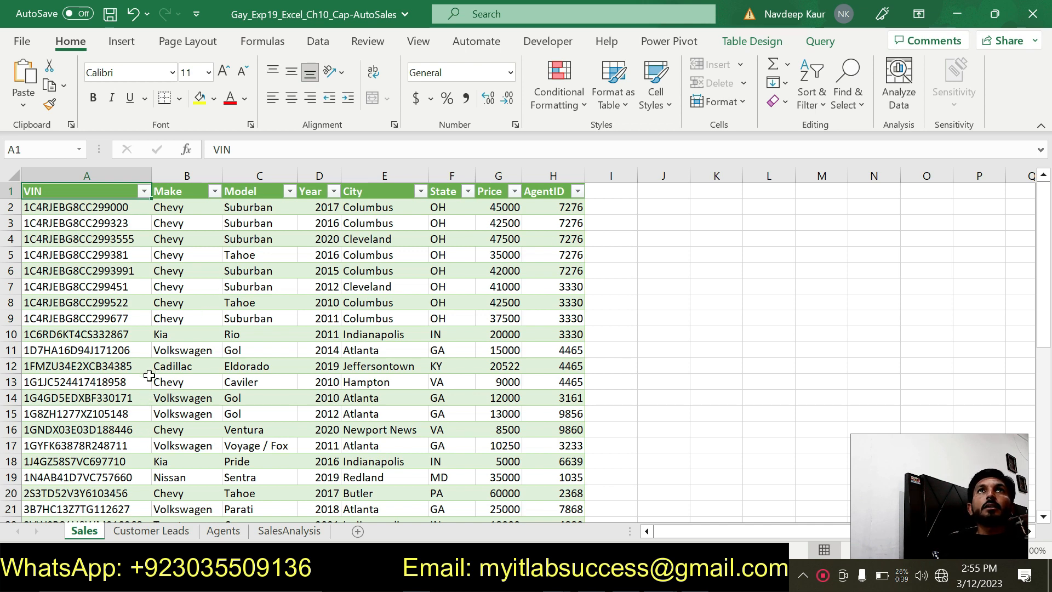
left_click(147, 531)
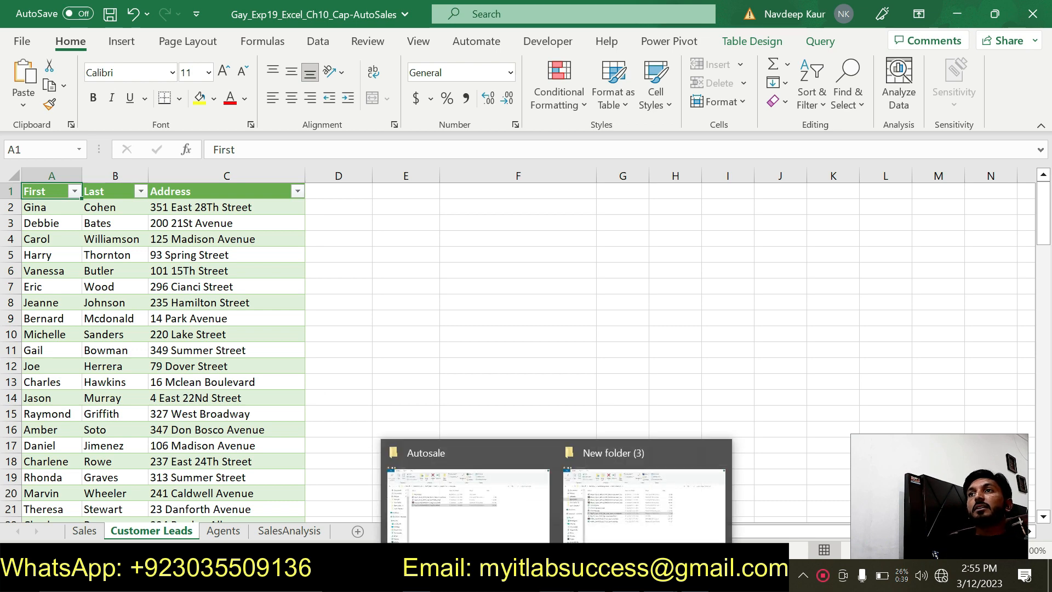
left_click(221, 531)
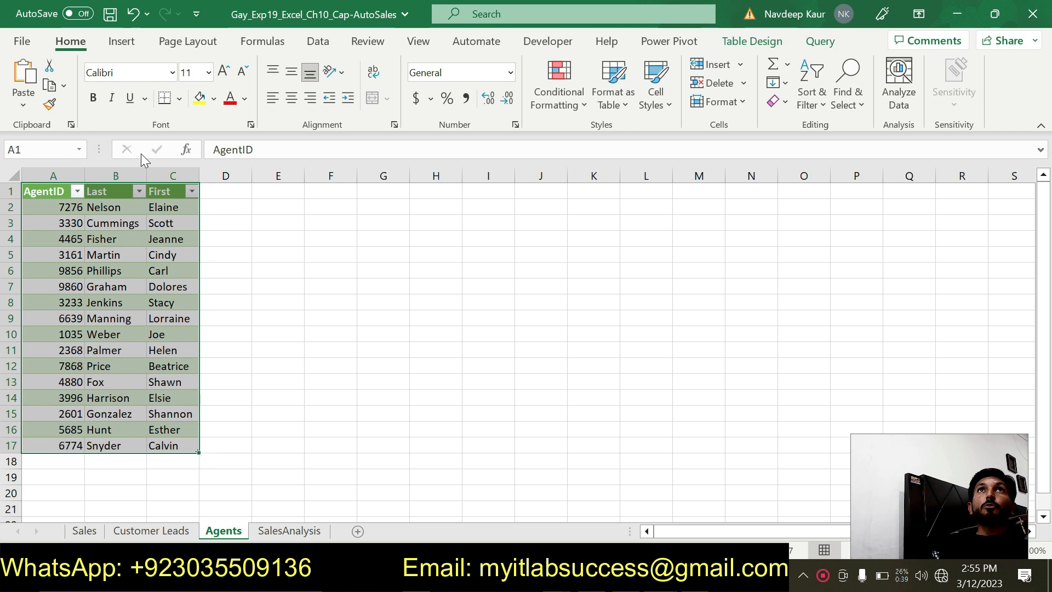
left_click(318, 41)
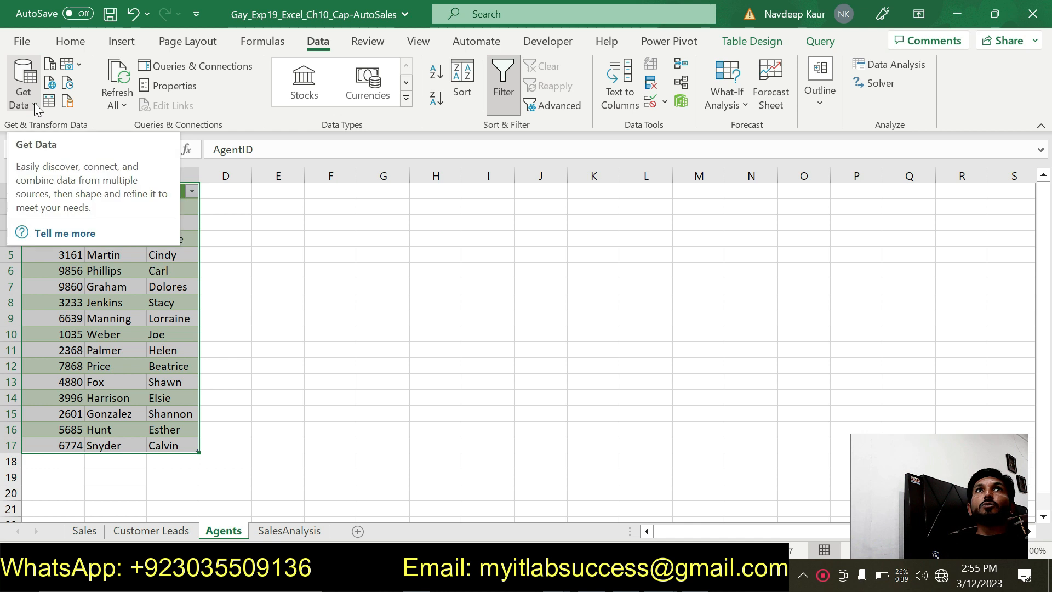
left_click(34, 103)
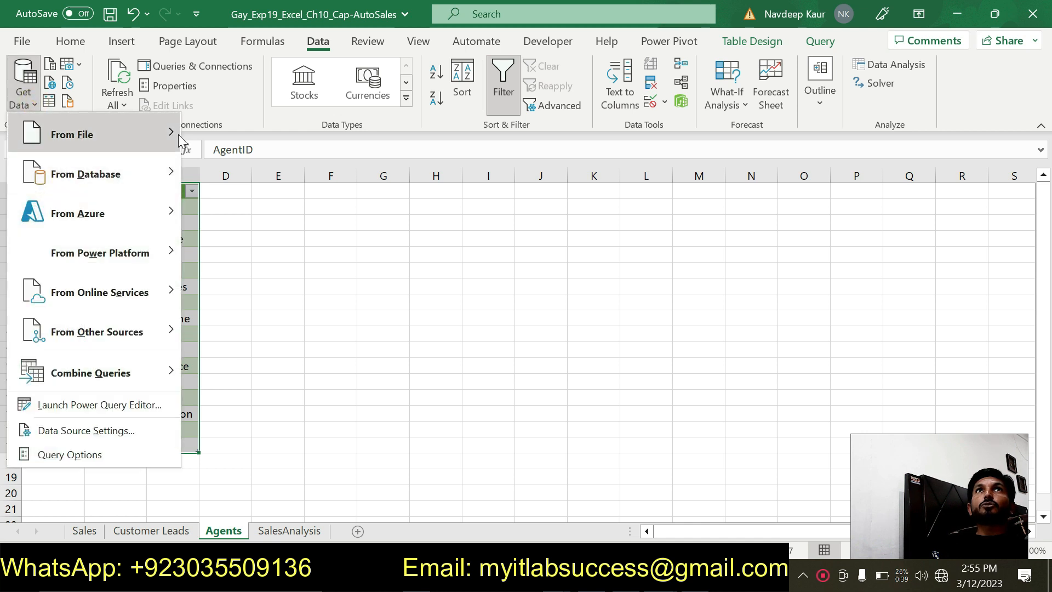
mouse_move(82, 136)
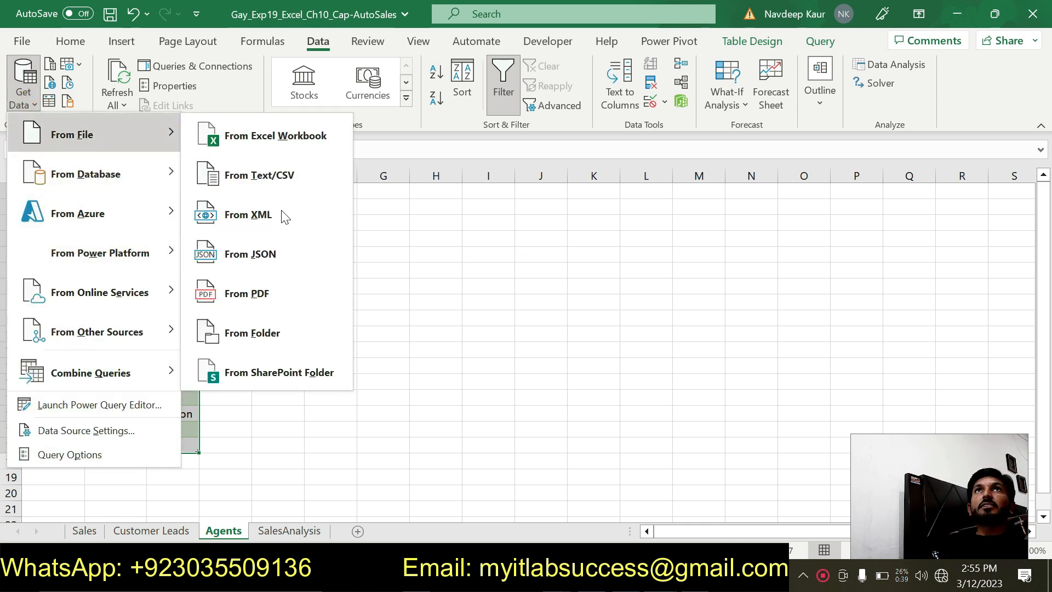
left_click(491, 268)
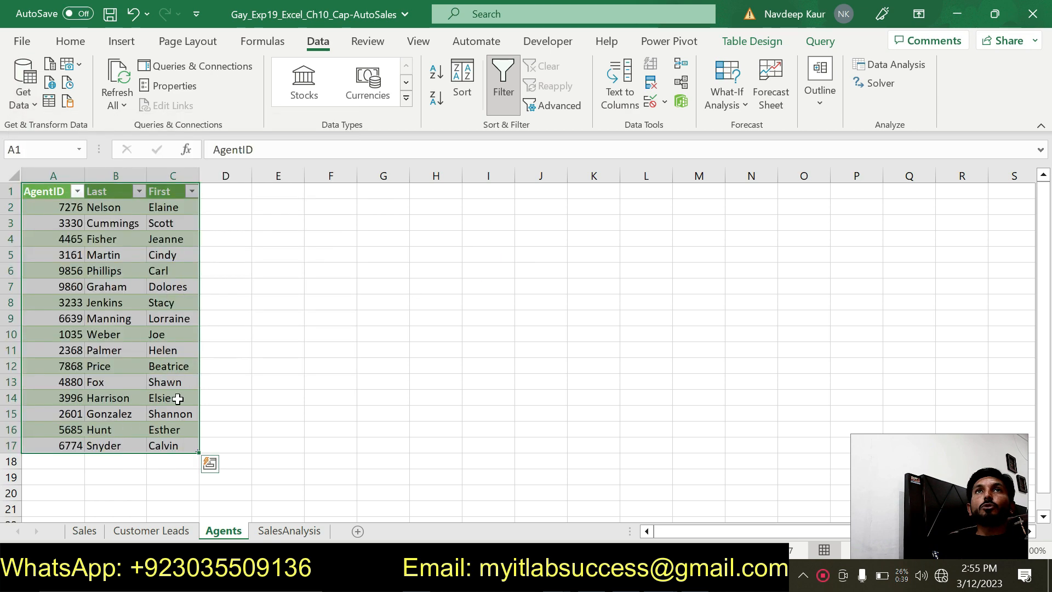
- Recheck the imported tables on the Sales, Customer Leads and Agents worksheets, finishing with the PivotTable and Sales chart on SalesAnalysis
left_click(88, 531)
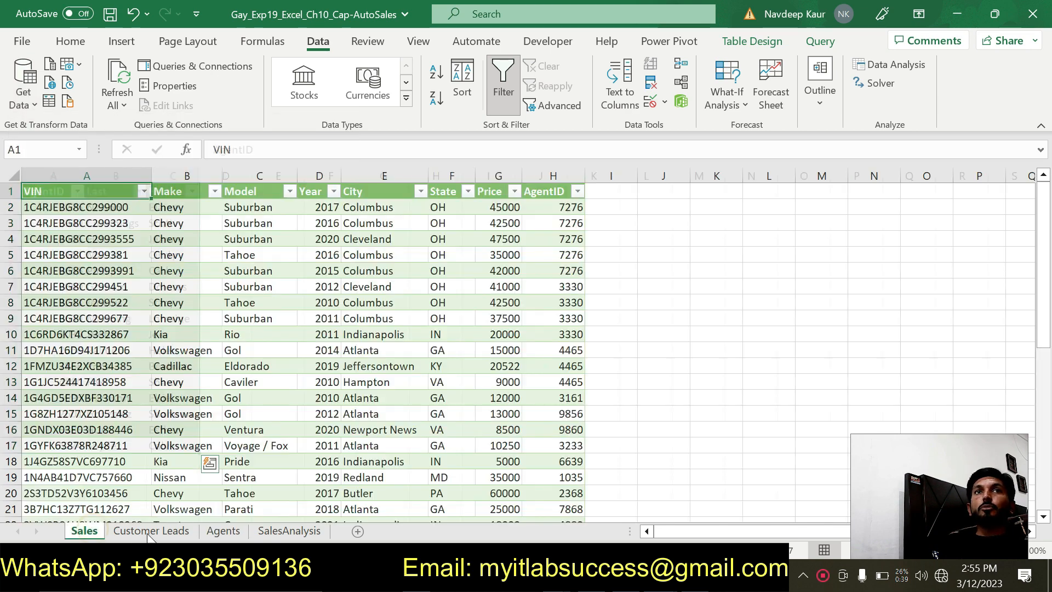
left_click(156, 531)
left_click(214, 531)
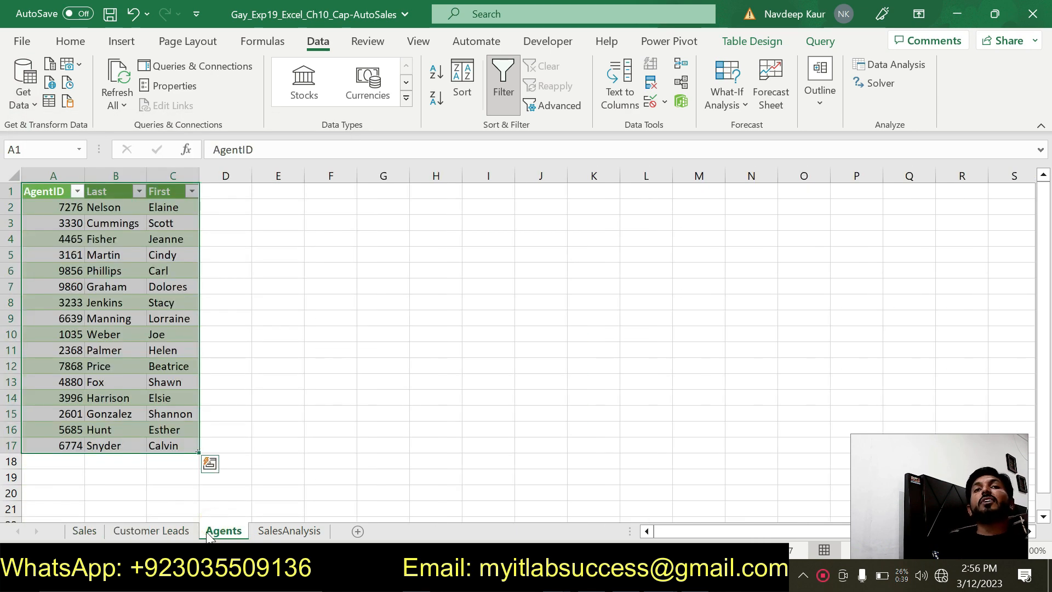
left_click(146, 534)
left_click(87, 533)
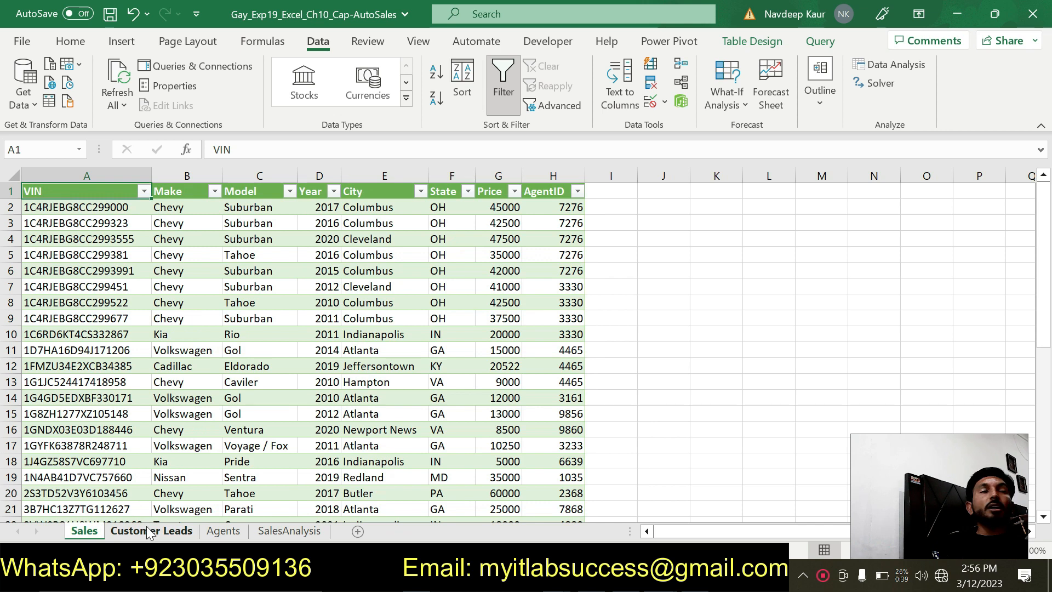
left_click(150, 532)
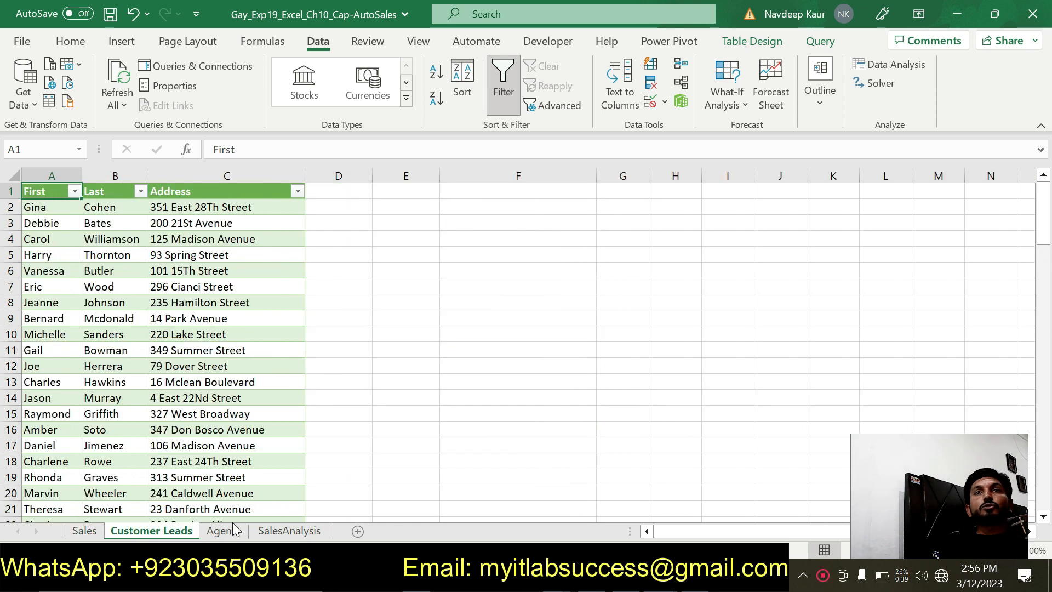
left_click(267, 532)
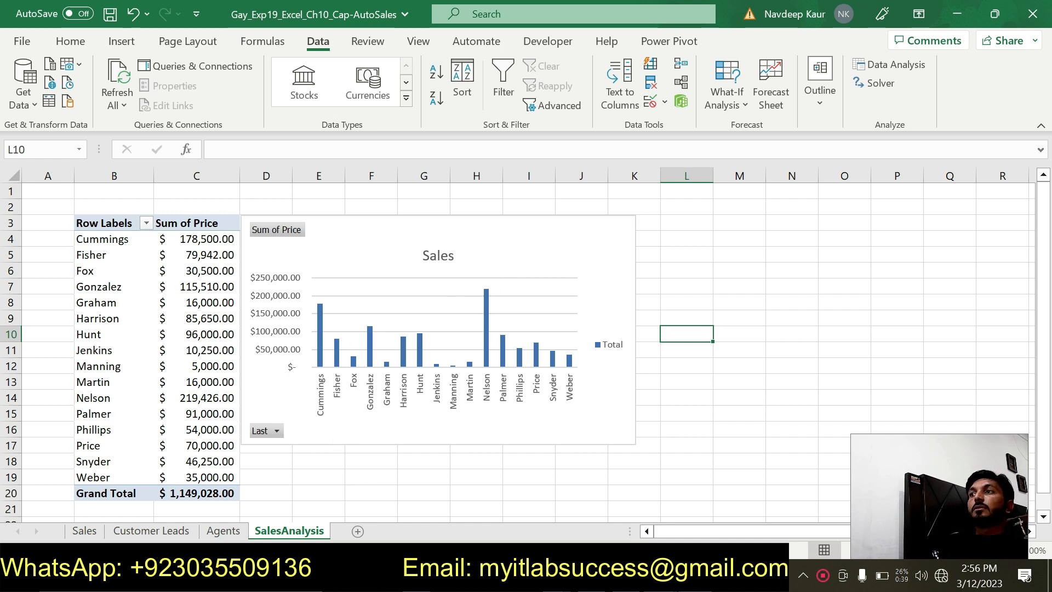
- Switch to the Word instructions to check the first steps, and return to Excel to view the Customer Leads worksheet
mouse_move(695, 579)
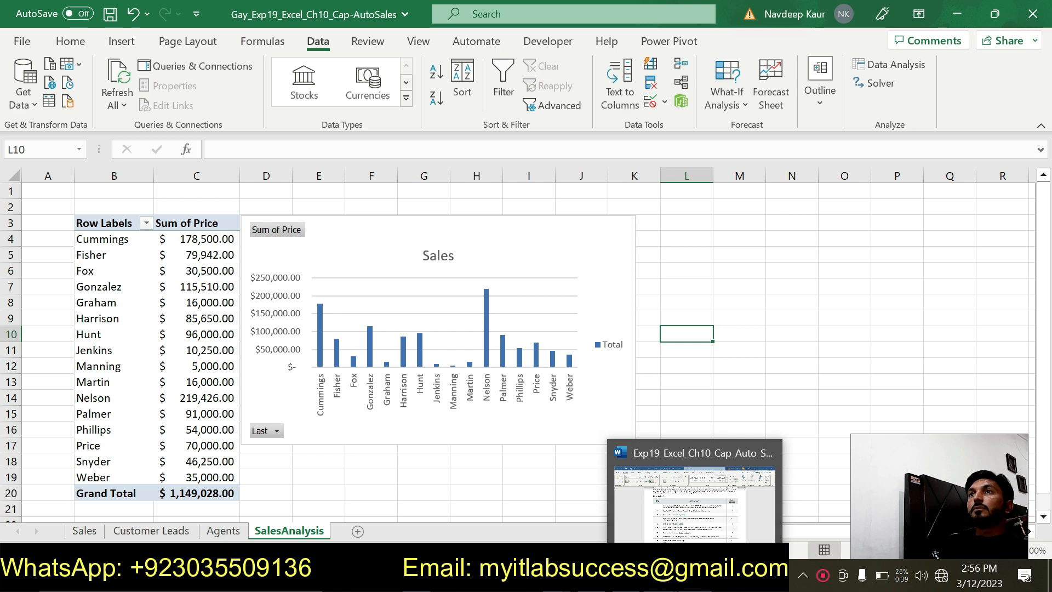
left_click(695, 579)
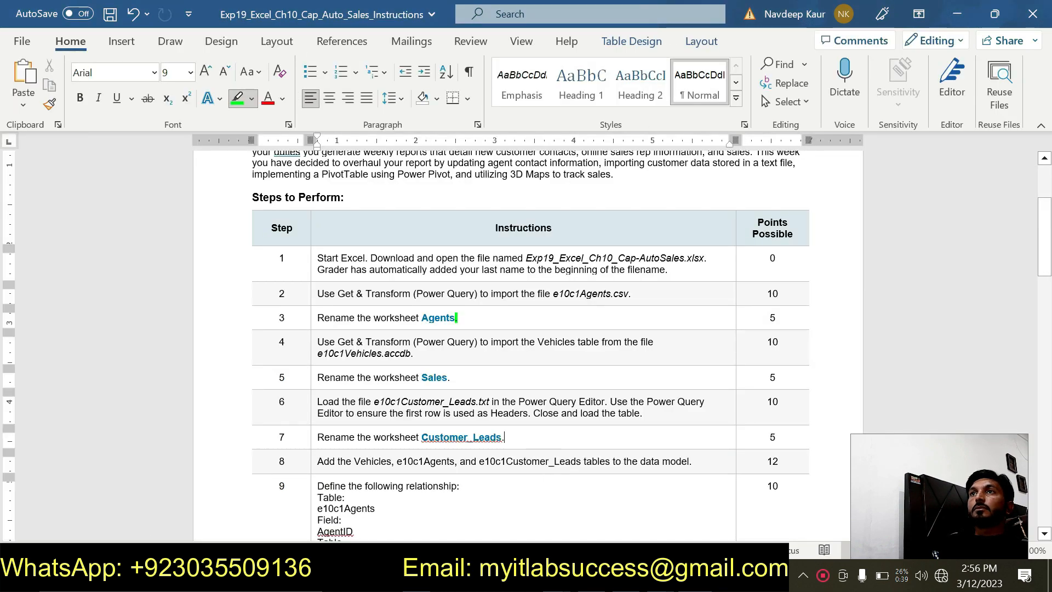
key("alt+Tab")
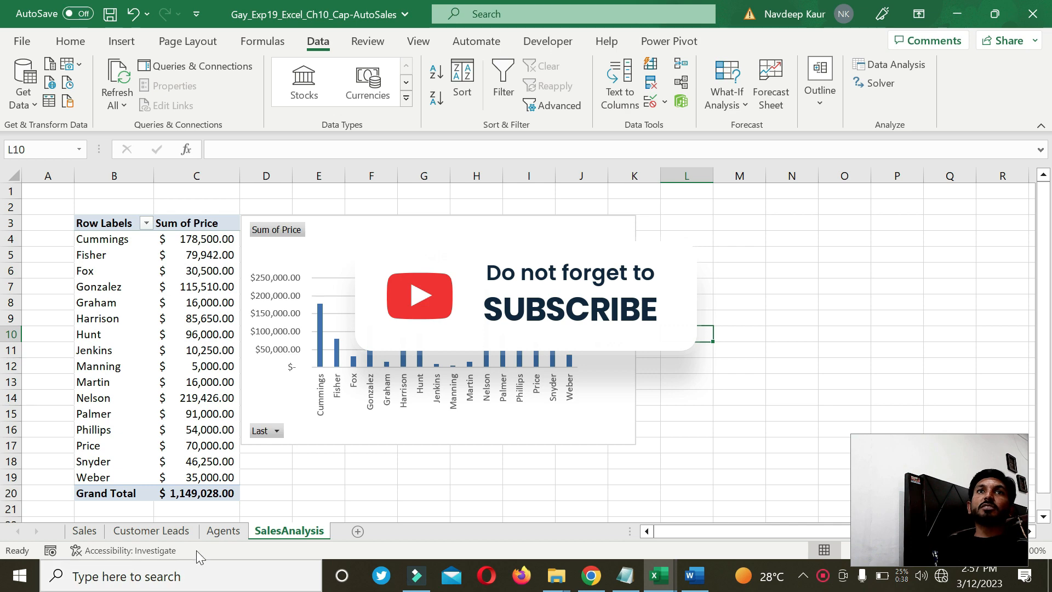
left_click(168, 531)
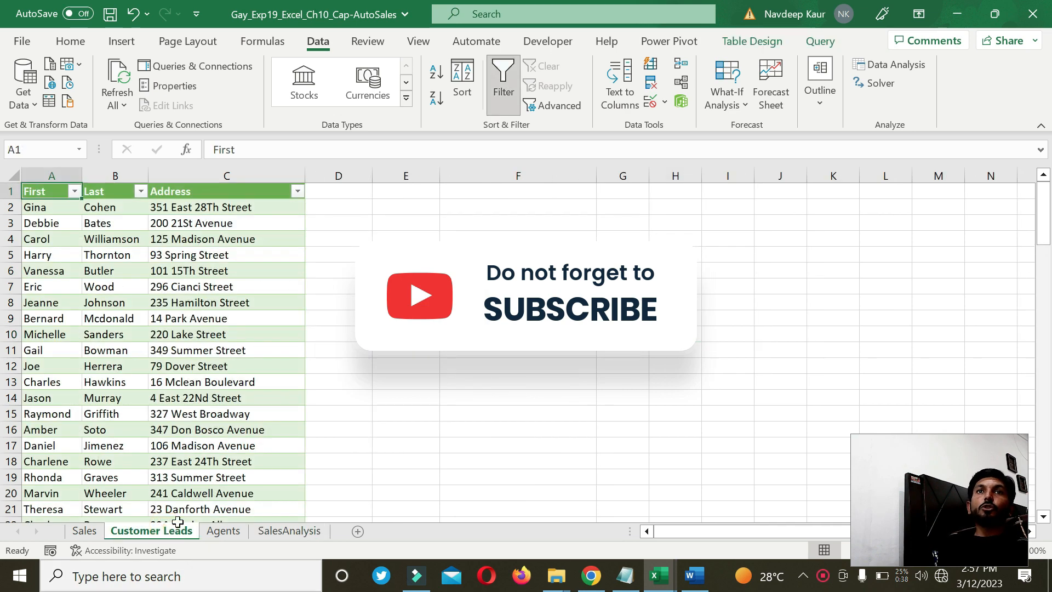